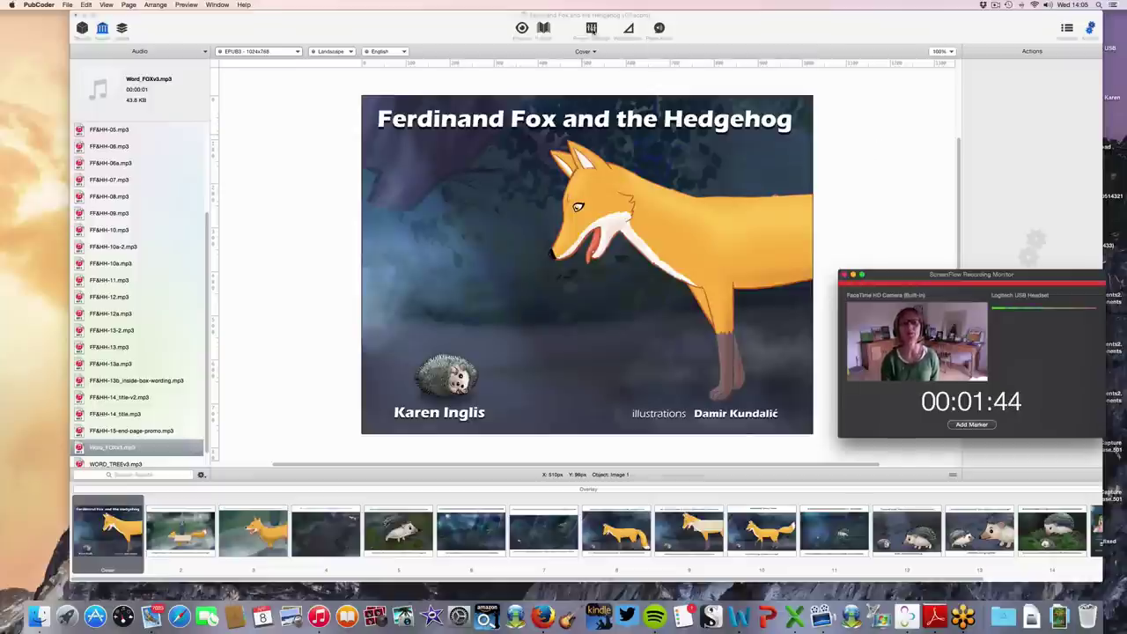
Step: Preview the cover page and play its read-aloud narration, closing the preview when done
left_click(521, 27)
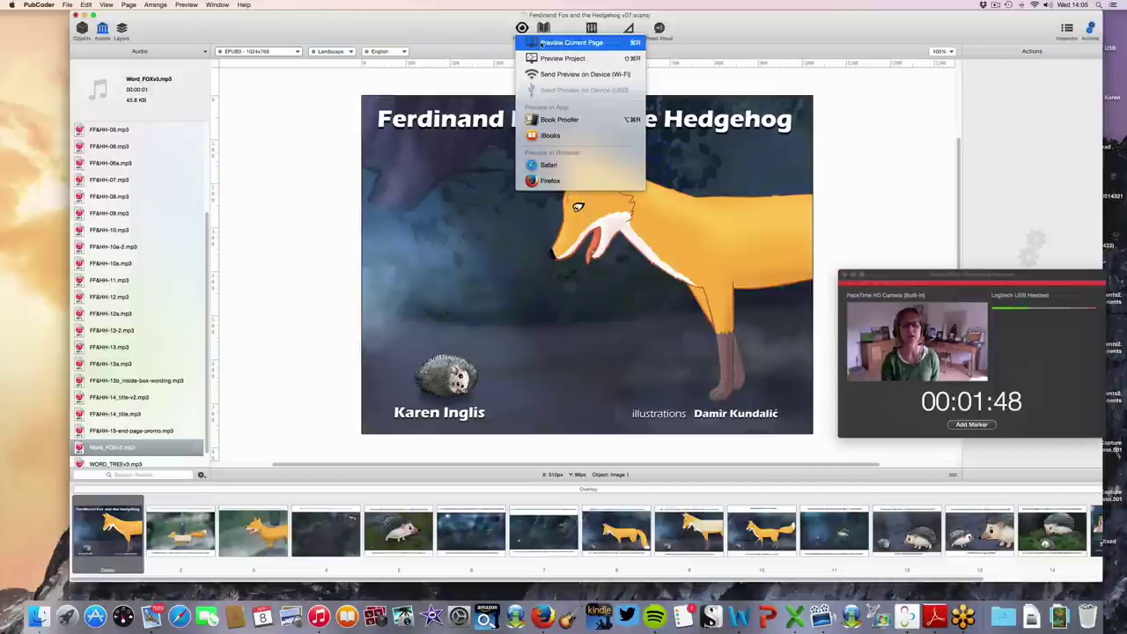
left_click(541, 43)
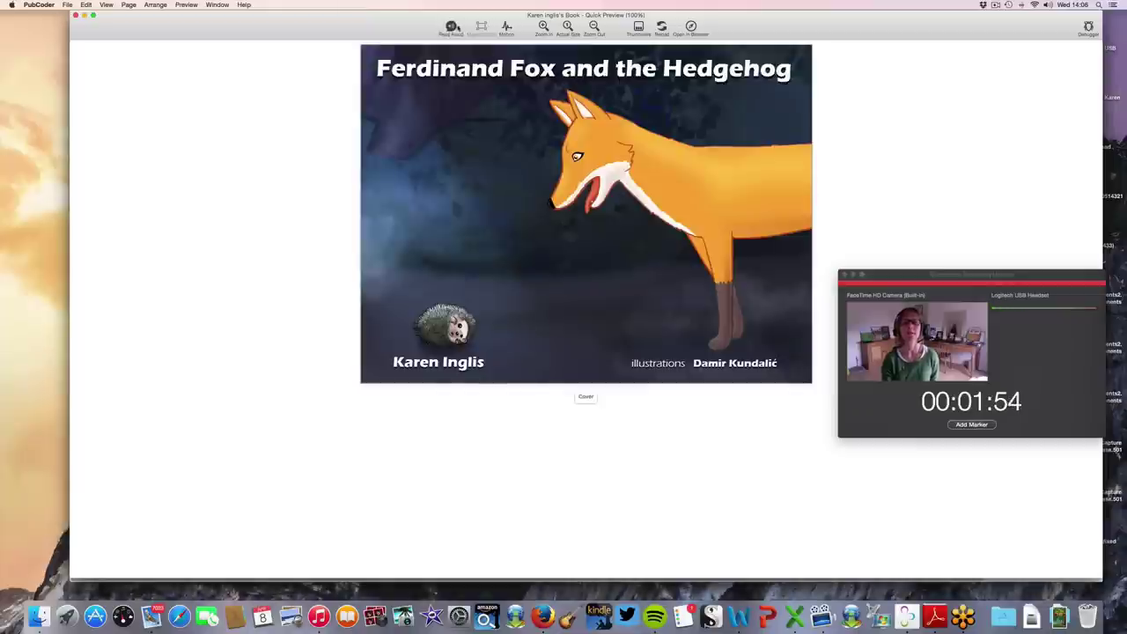
left_click(450, 28)
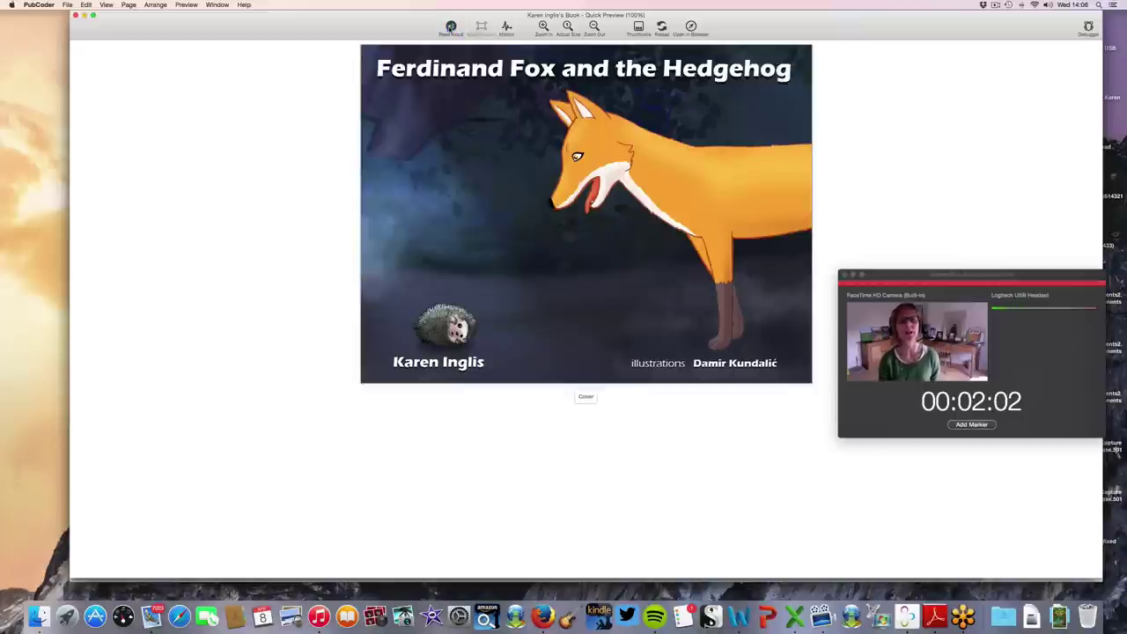
left_click(75, 16)
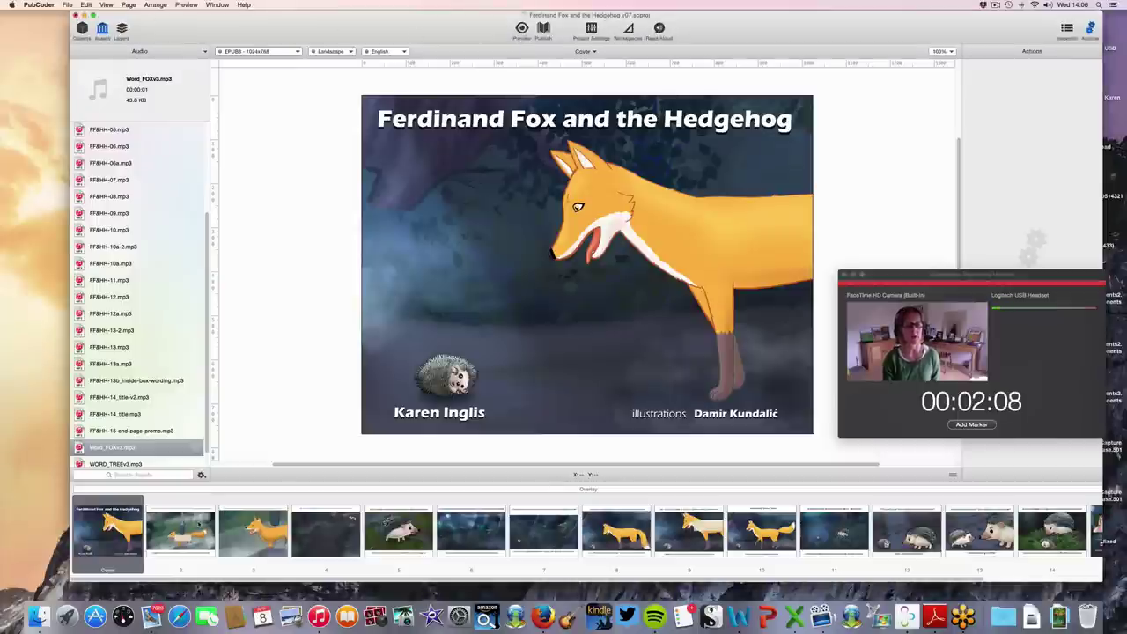
Step: Preview page 2, play its read-aloud narration and try the fox's interactive word bubble, then close the preview
left_click(200, 523)
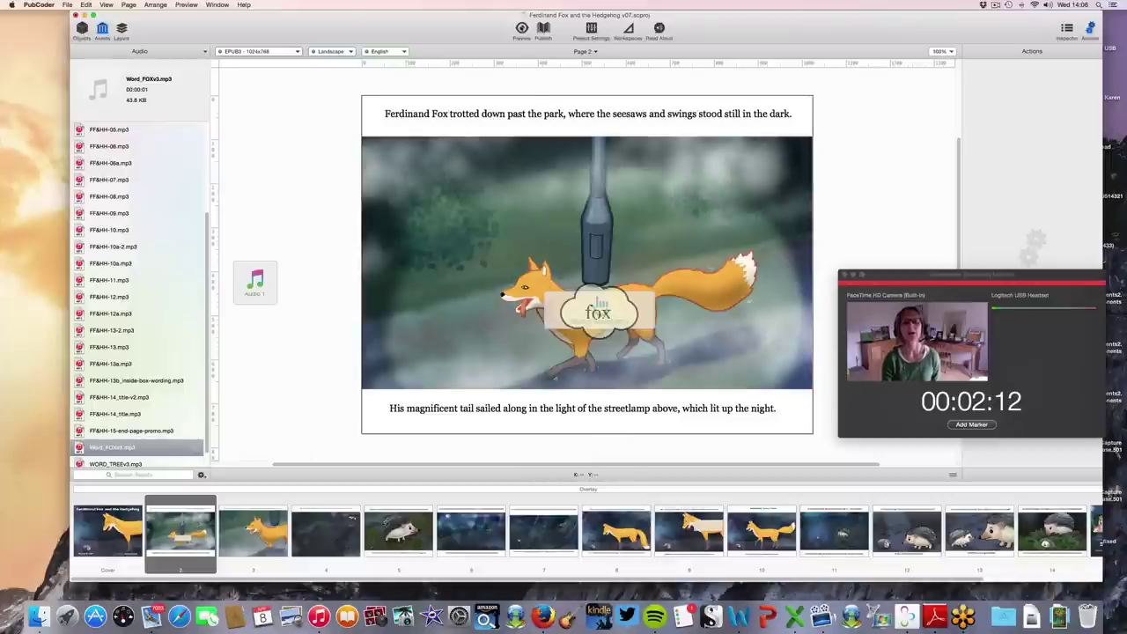
left_click(521, 28)
left_click(535, 42)
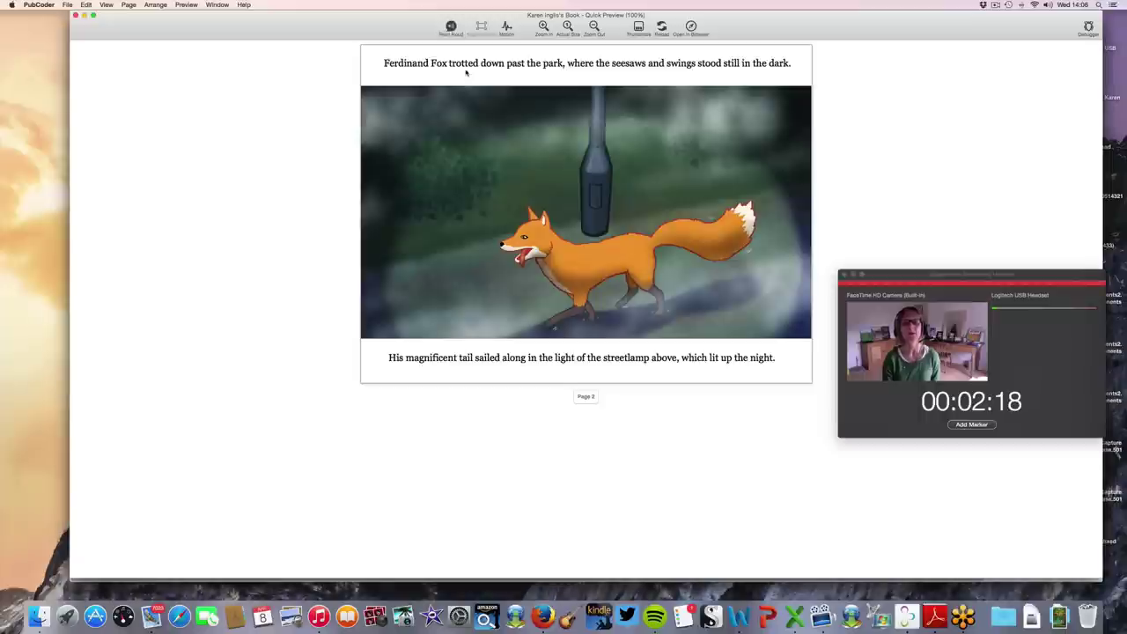
left_click(451, 27)
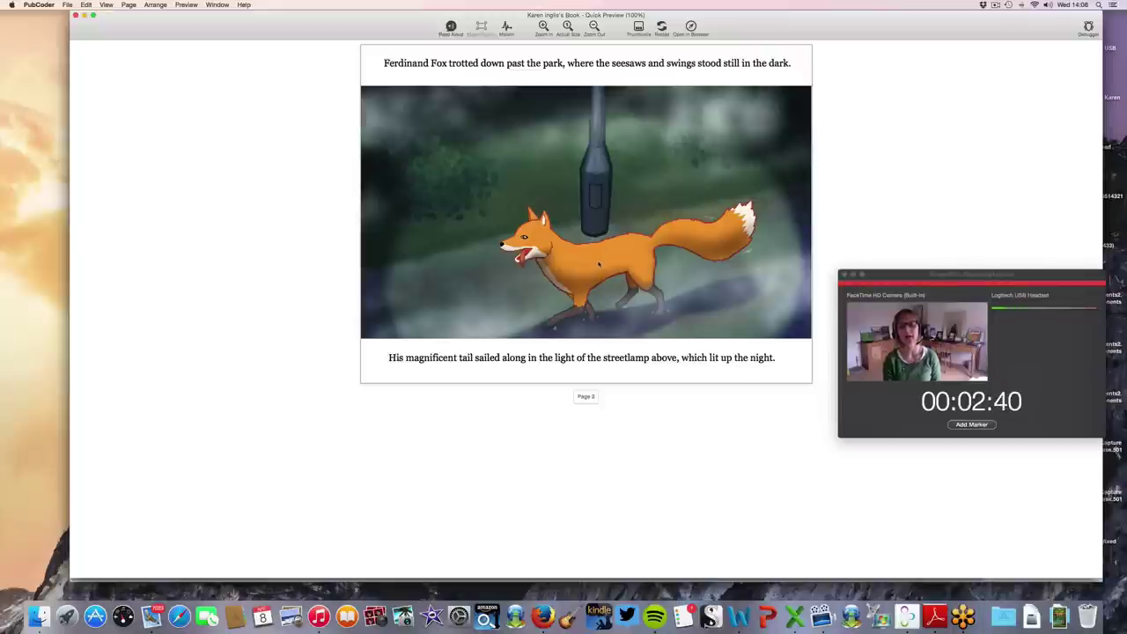
left_click(598, 263)
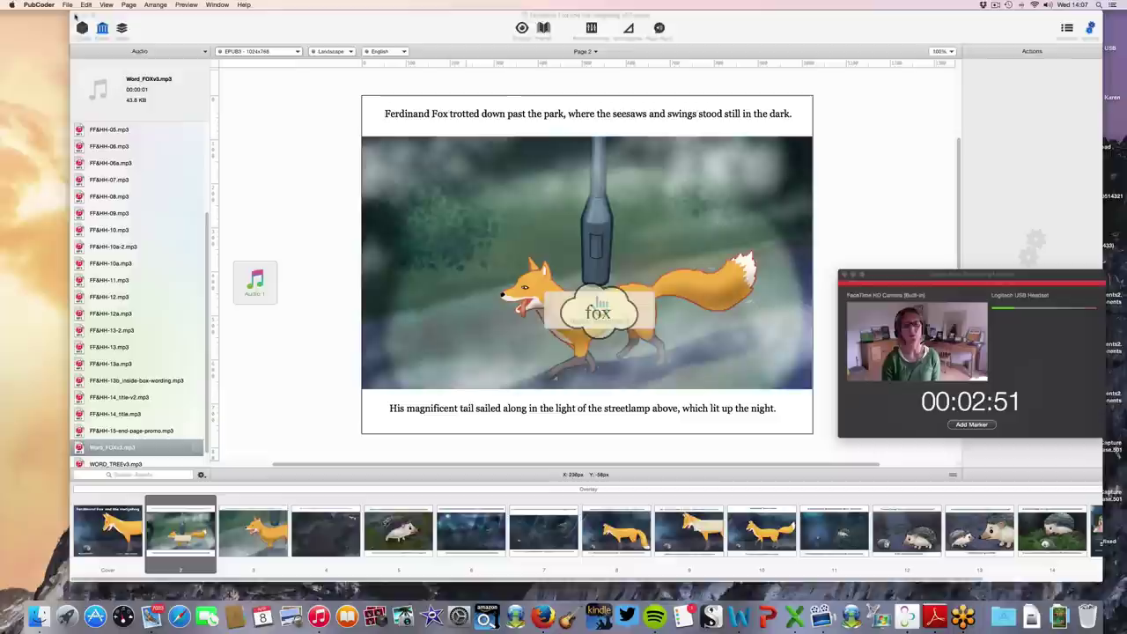
left_click(76, 14)
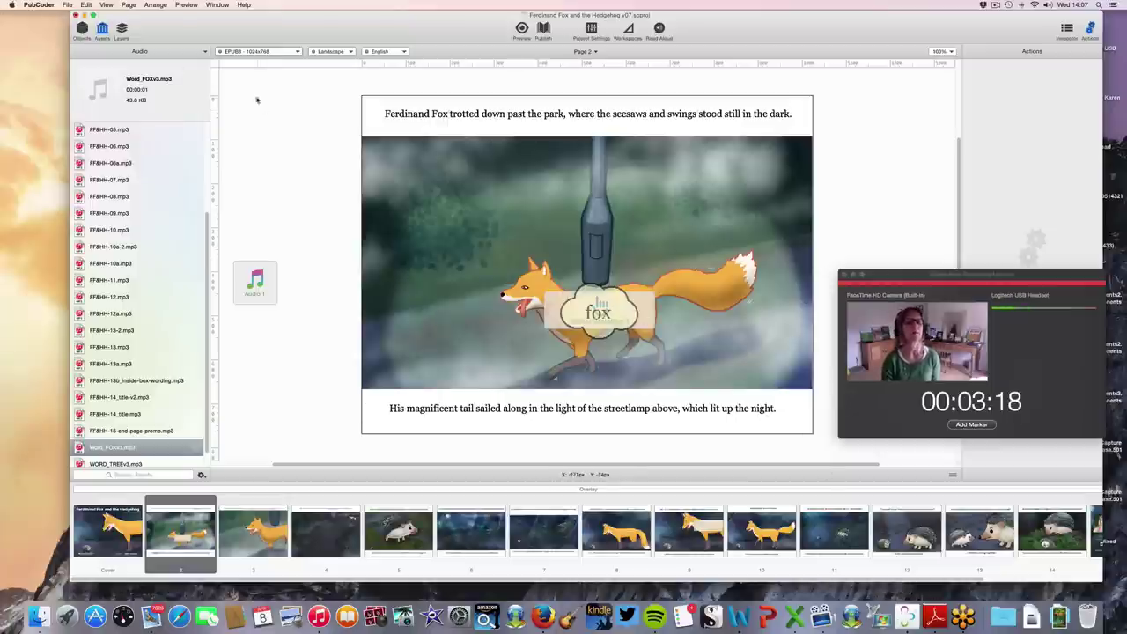
Step: Start a new blank project and set its description to "Ferdinand Fox Demo"
left_click(66, 4)
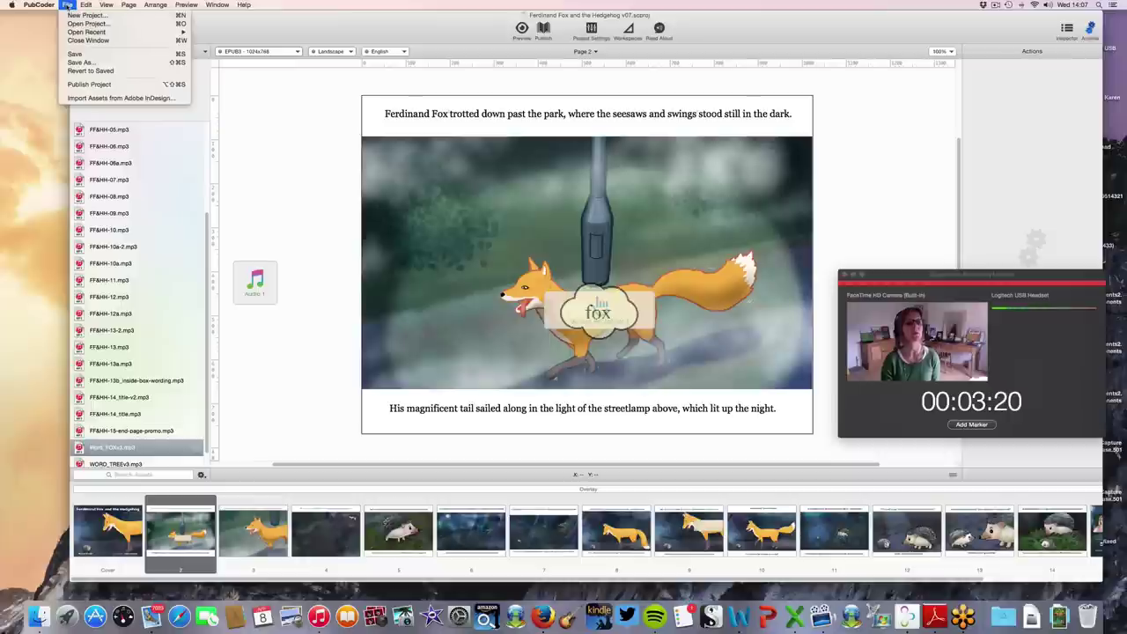
left_click(76, 16)
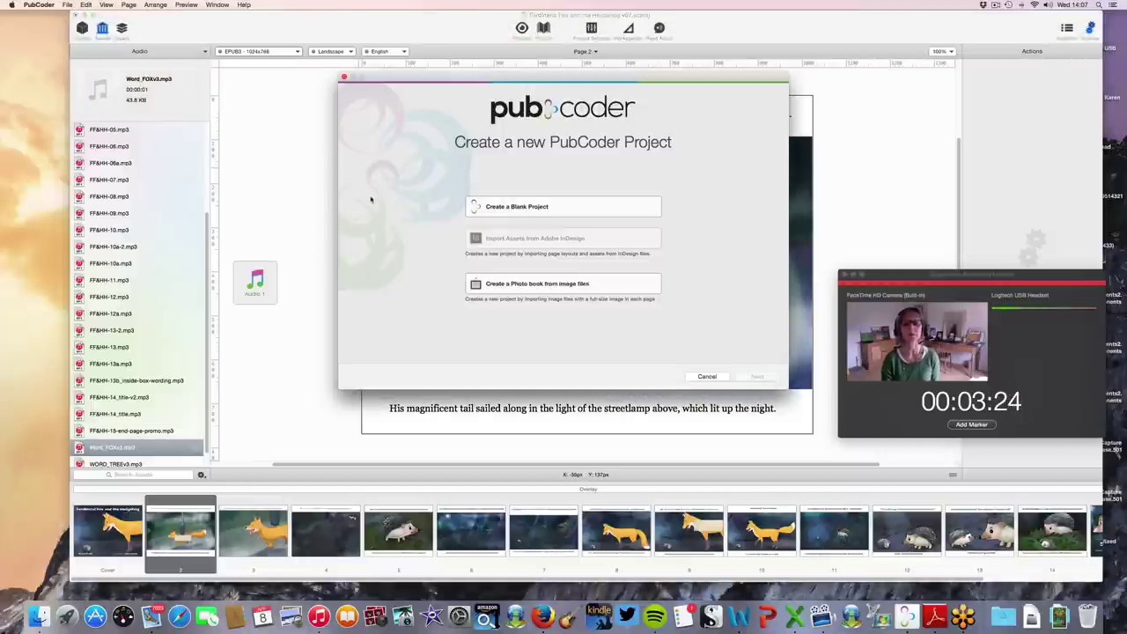
left_click(507, 207)
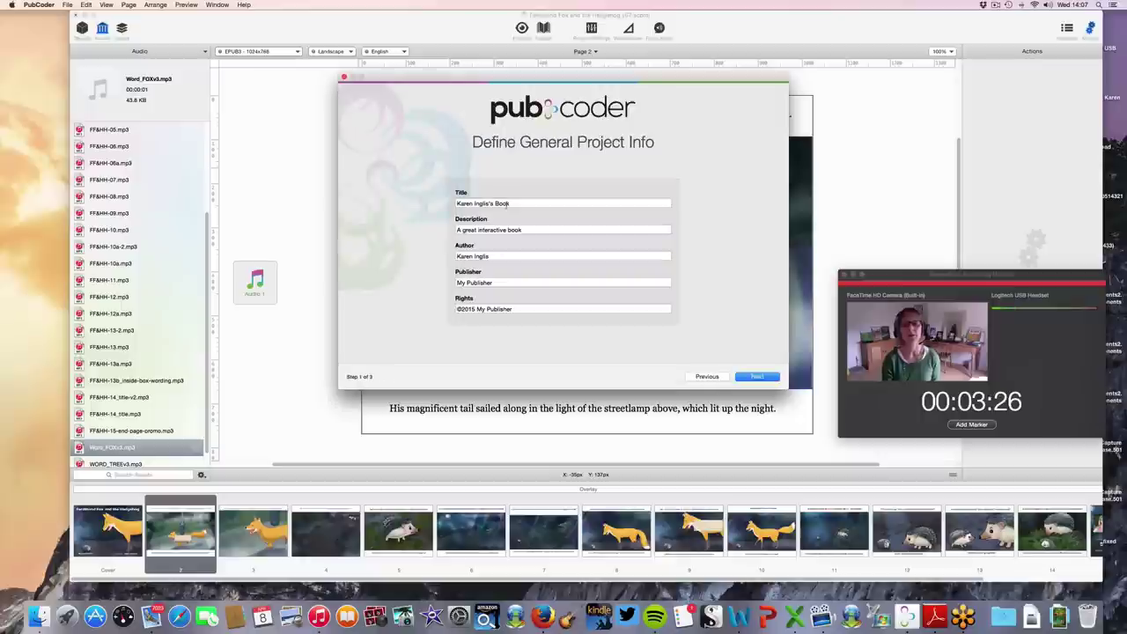
left_click_drag(526, 230, 427, 228)
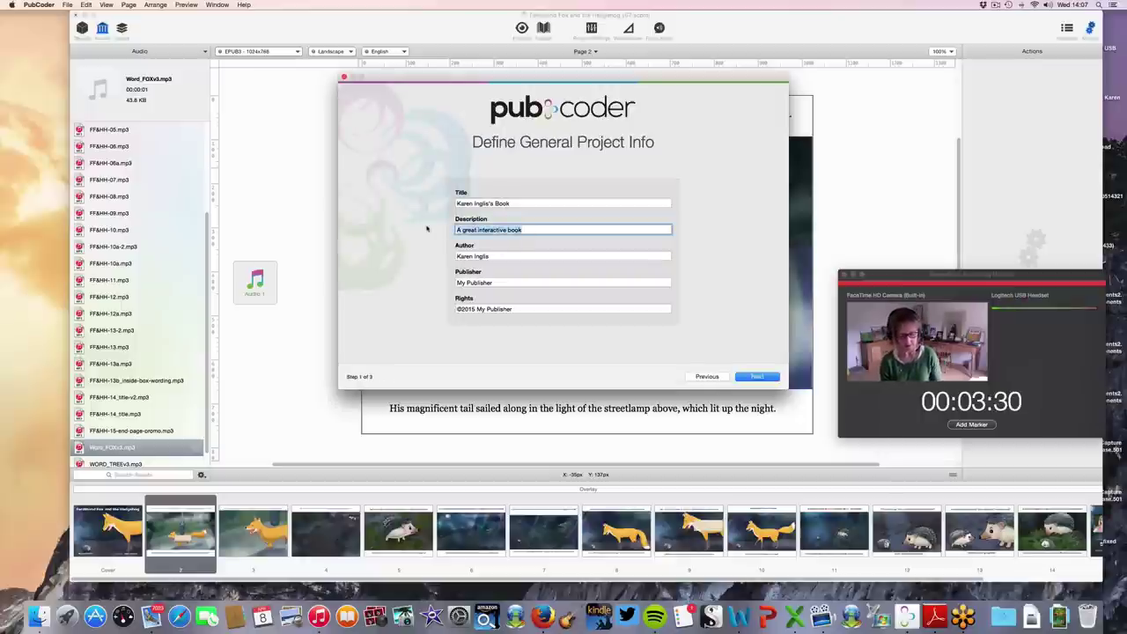
type("Ferdinand")
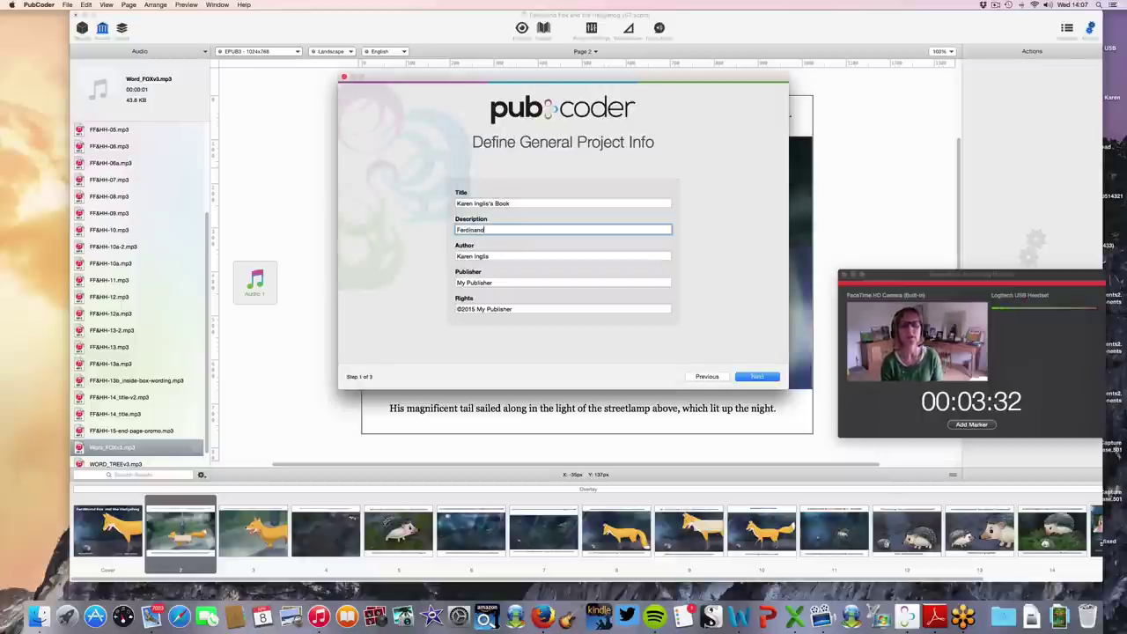
type(" Fox Demo")
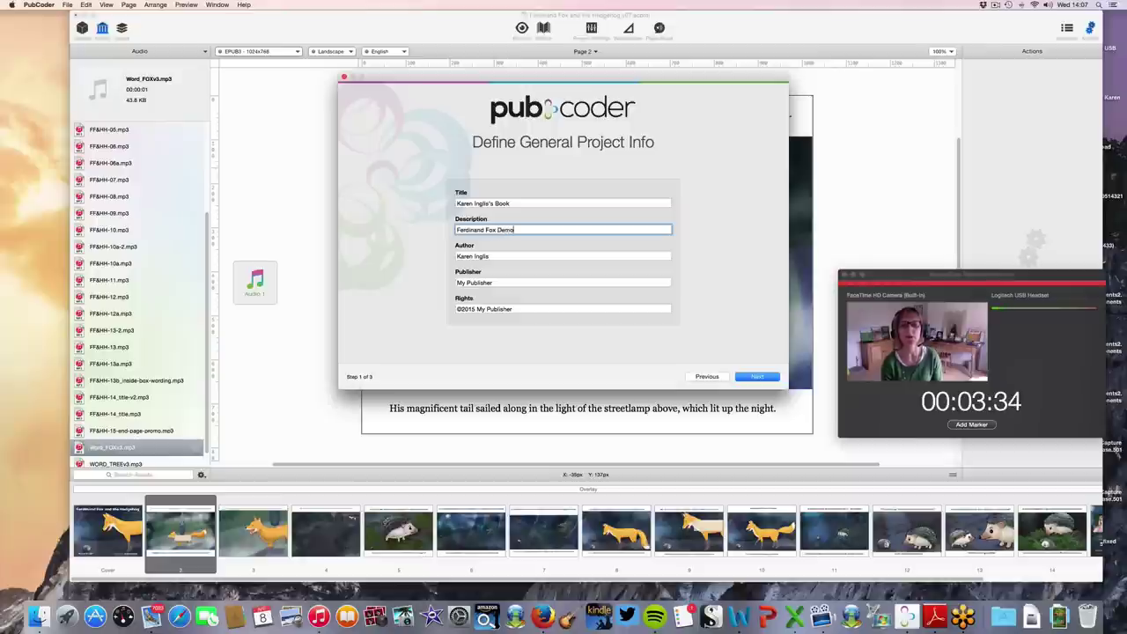
Step: Set the project's publisher to "Well Said Press" and its rights to "©2015 Well Said Press", and accept the general info
triple_click(498, 283)
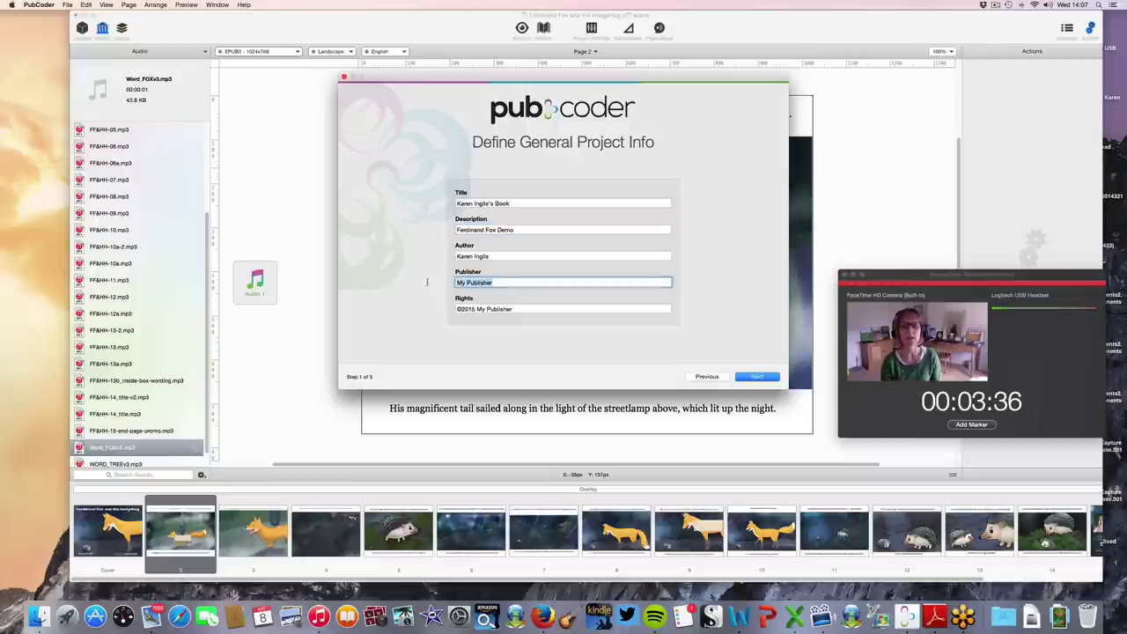
key("BackSpace")
type("W")
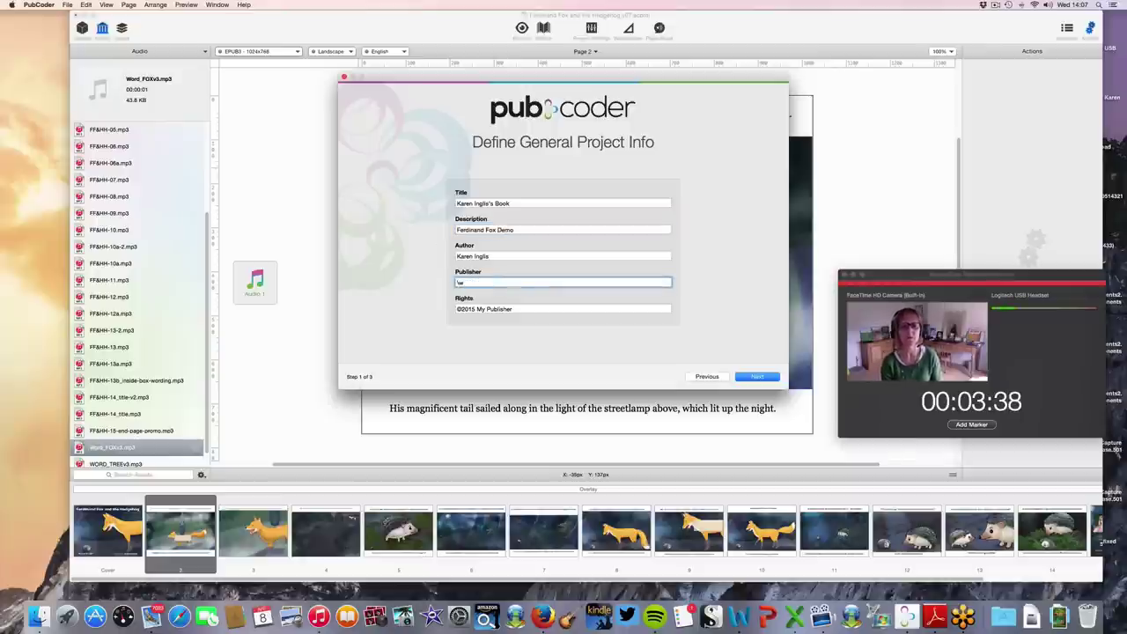
type("e")
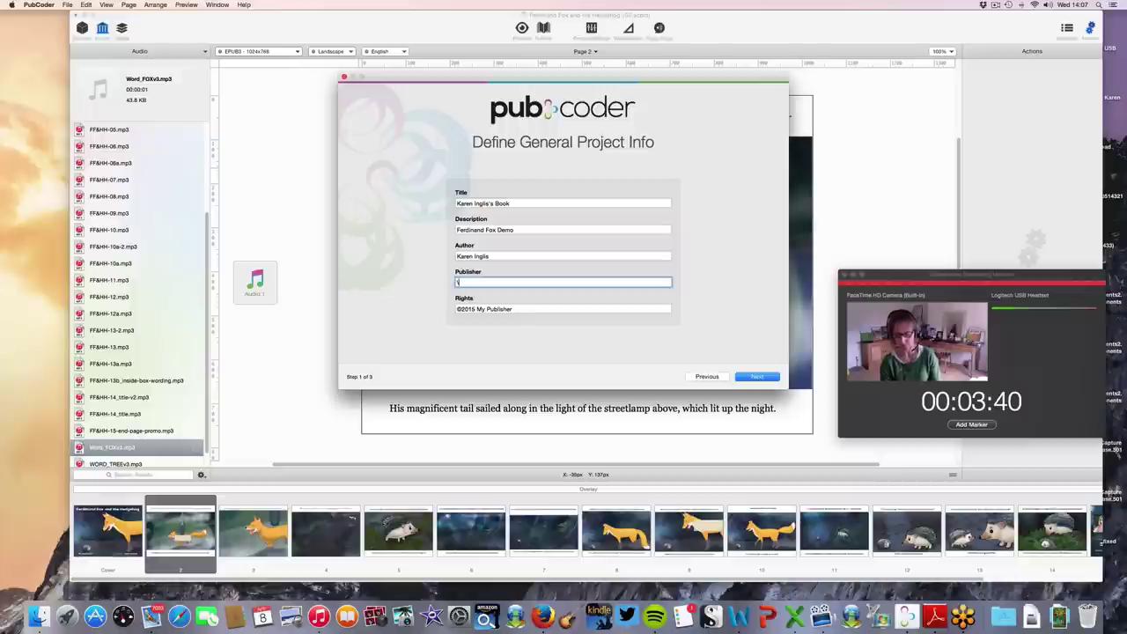
key("BackSpace")
key("BackSpace")
type("Well Said Press")
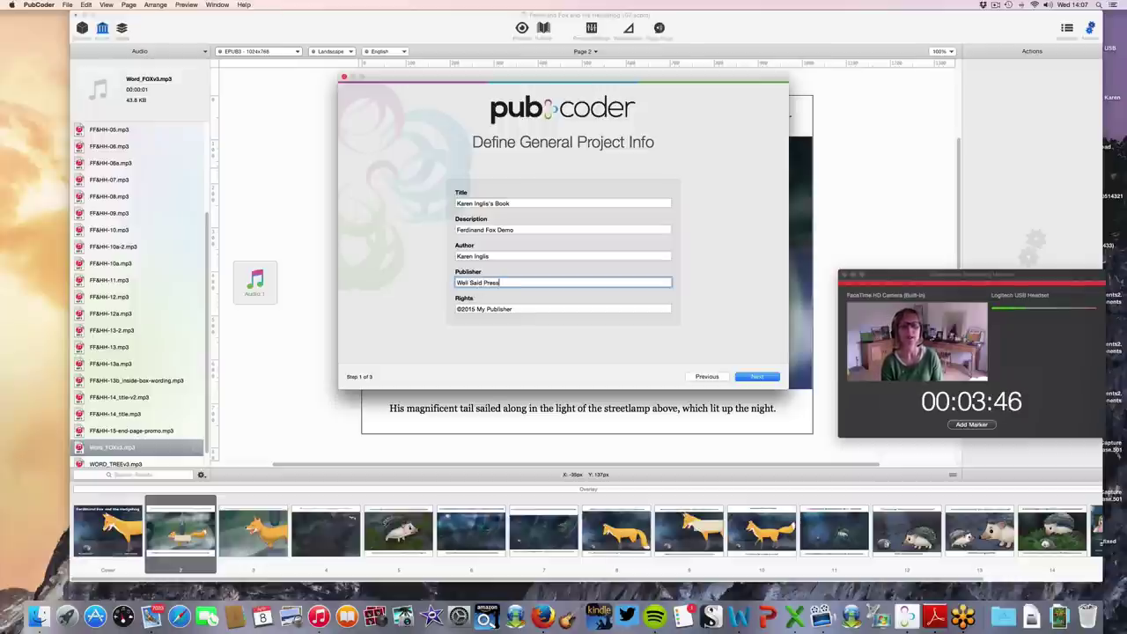
left_click_drag(476, 309, 515, 309)
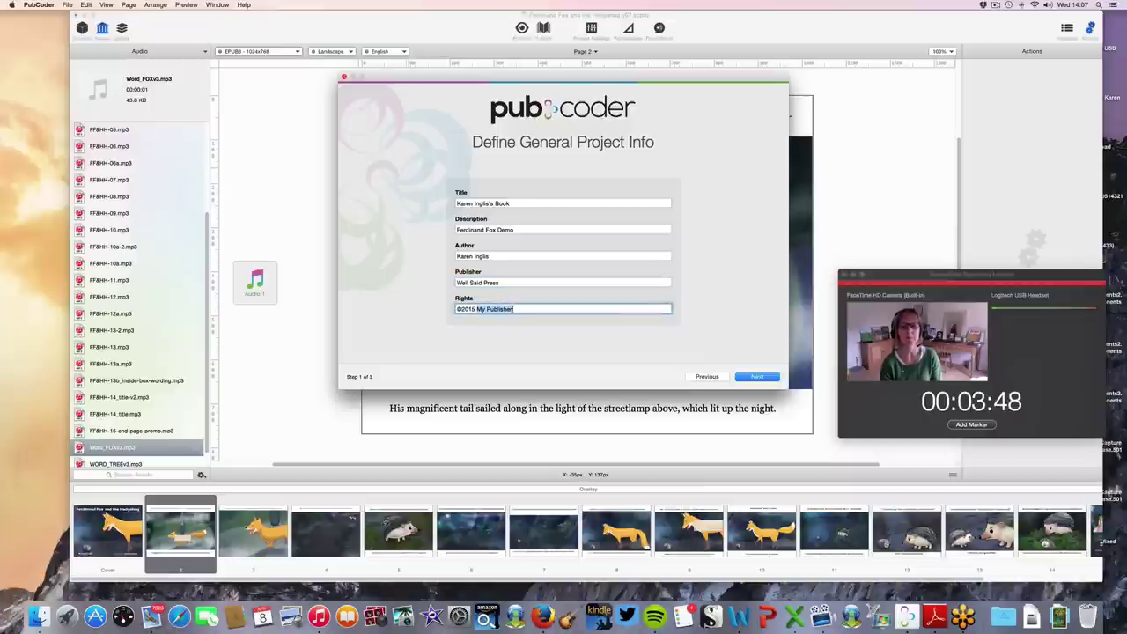
type("Well Said Press")
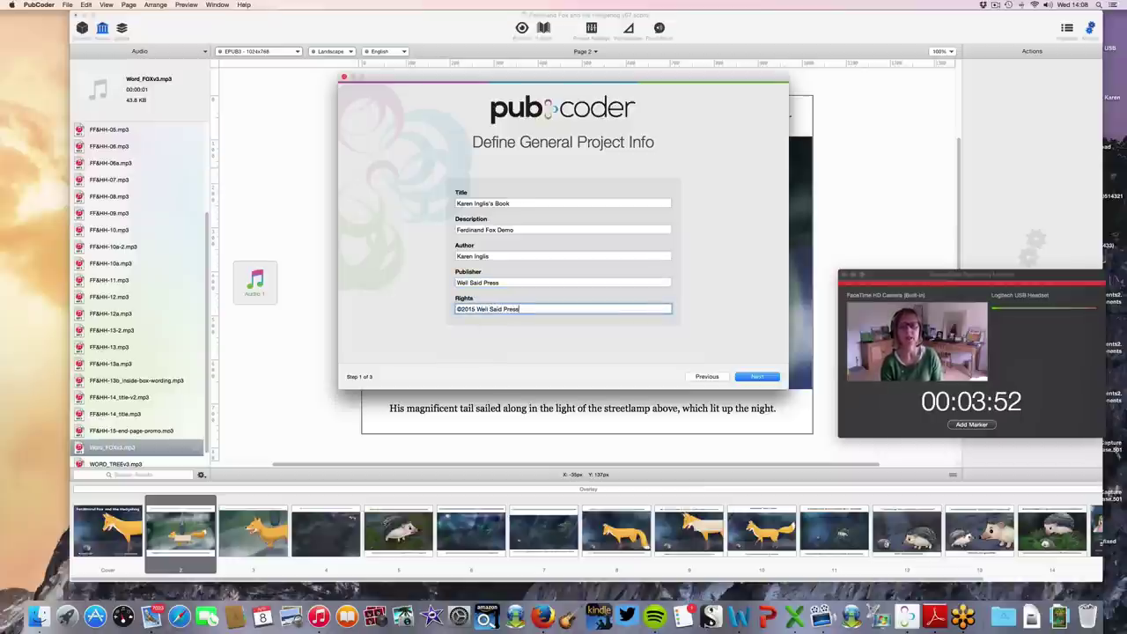
left_click(759, 377)
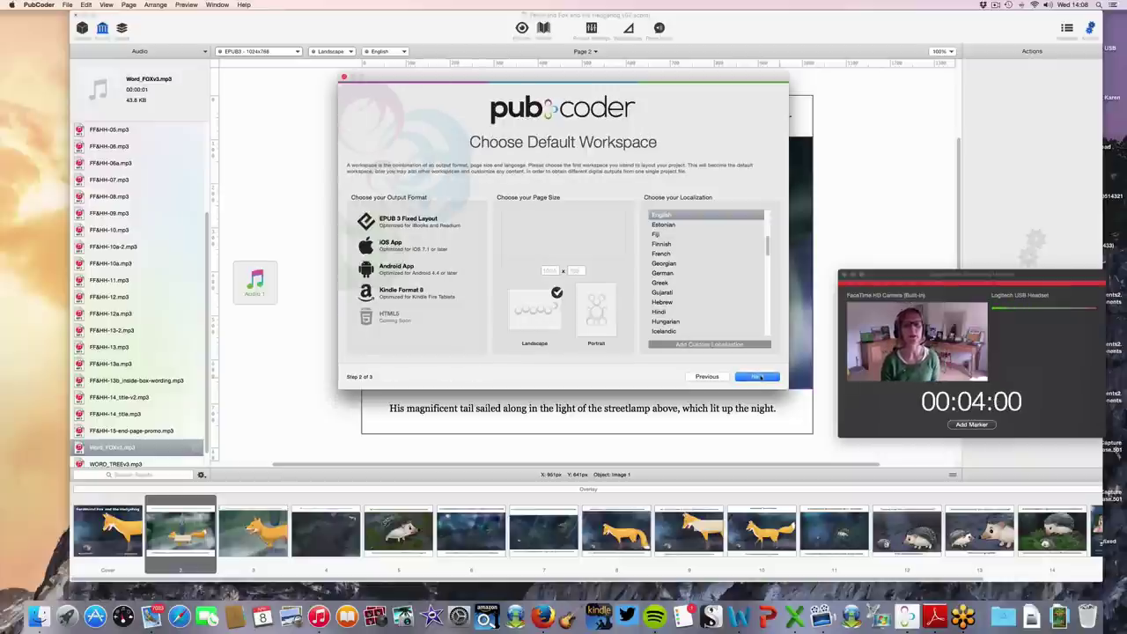
Step: Choose EPUB 3 Fixed Layout as output format with the 1024x768 (iPad) page size for the default workspace
left_click(422, 225)
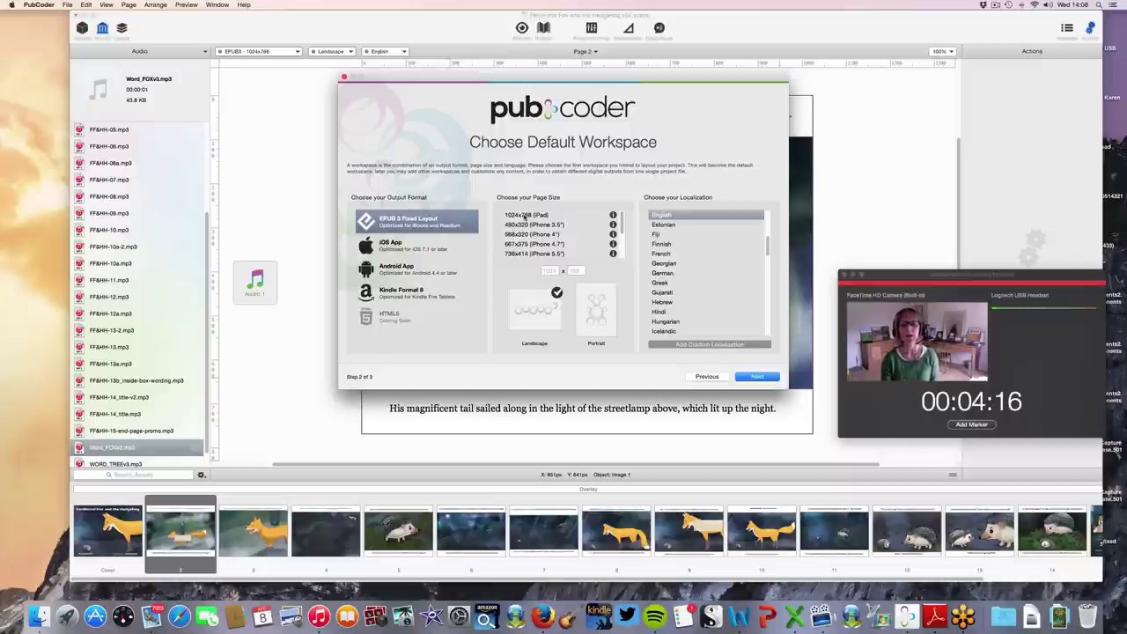
left_click(524, 215)
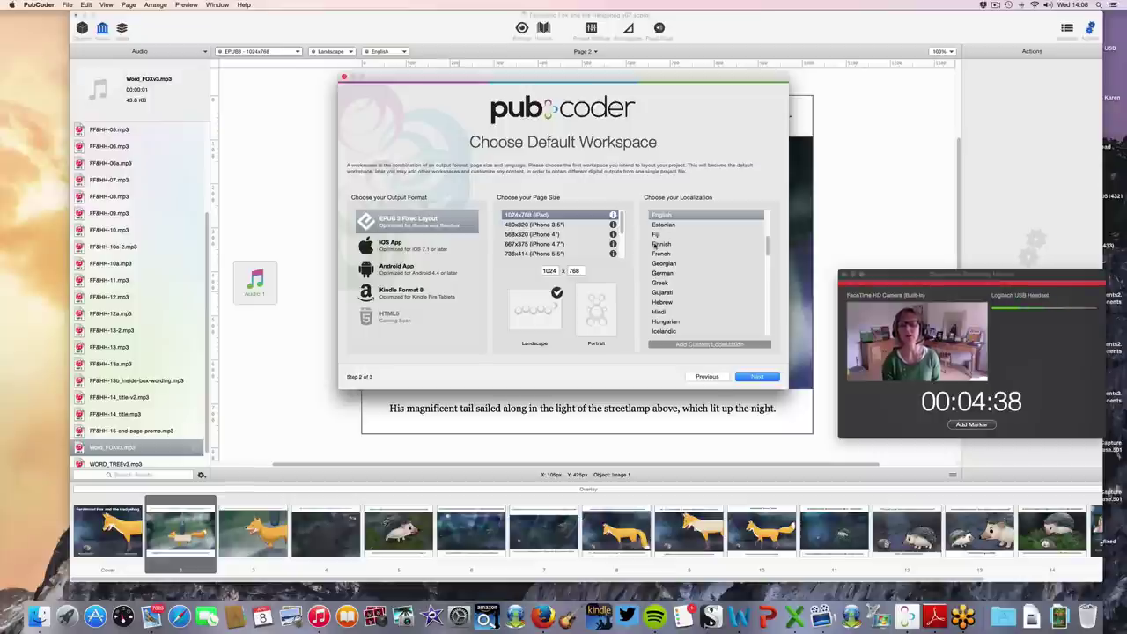
left_click(755, 377)
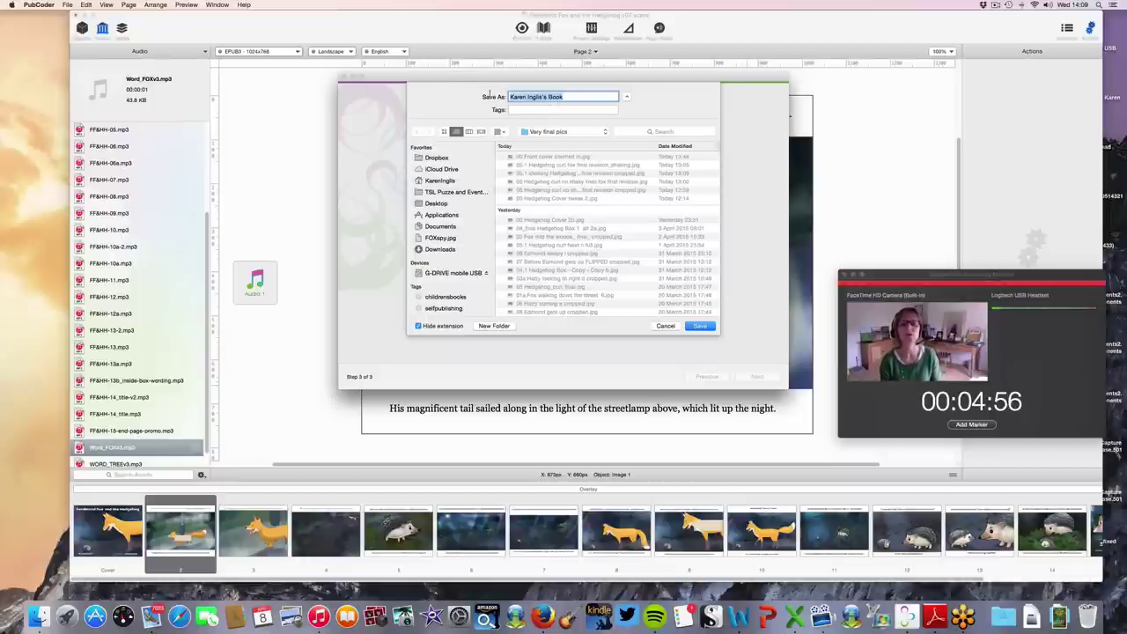
Step: Save the new project as "Ferdinand Fox's Demo" in the Pubcoder demo folder
type("Ferdina")
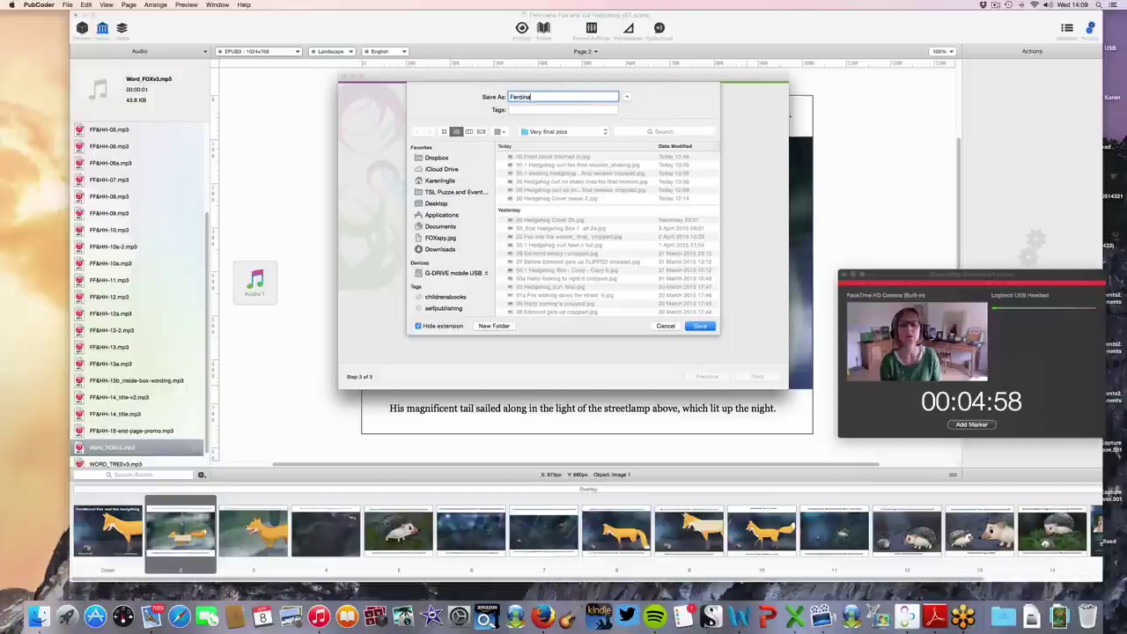
type("nd Fox's Demo")
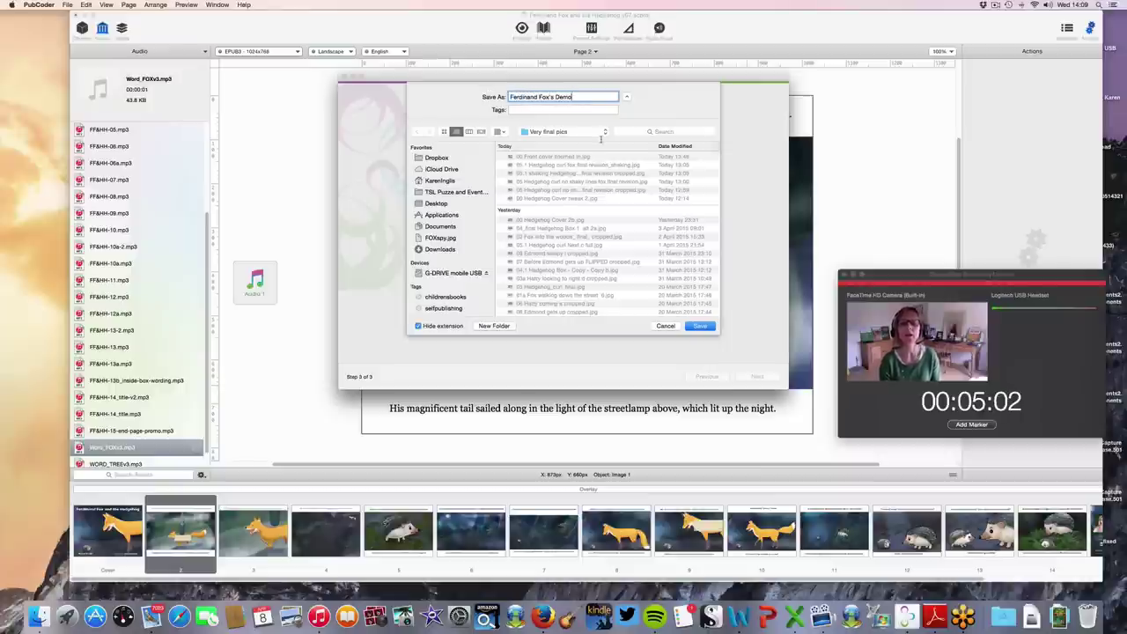
left_click(606, 132)
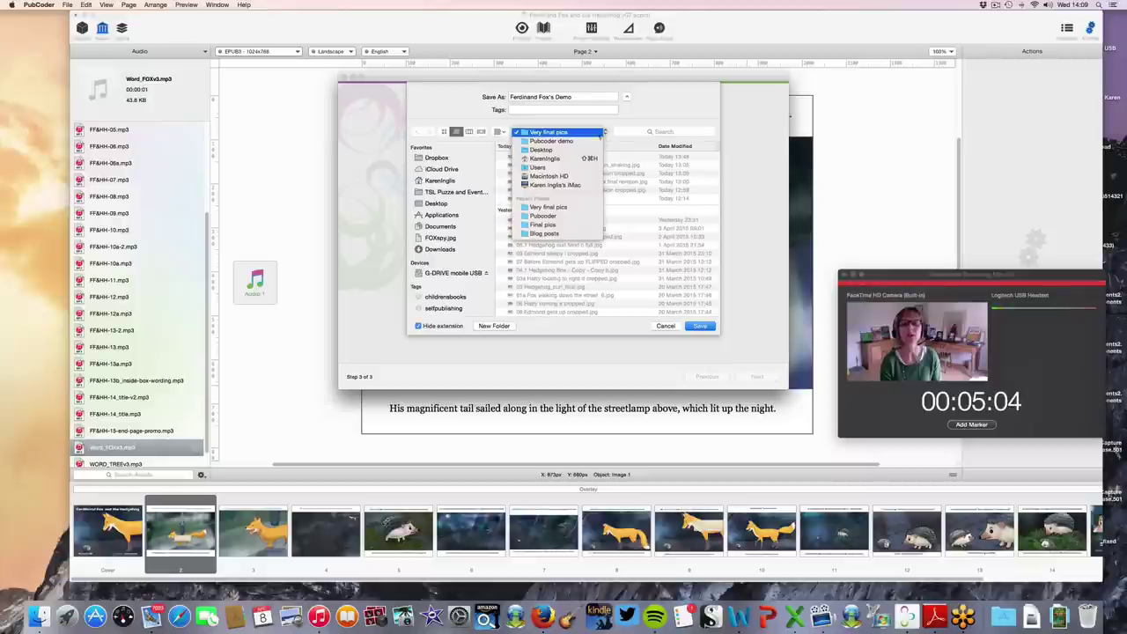
left_click(563, 141)
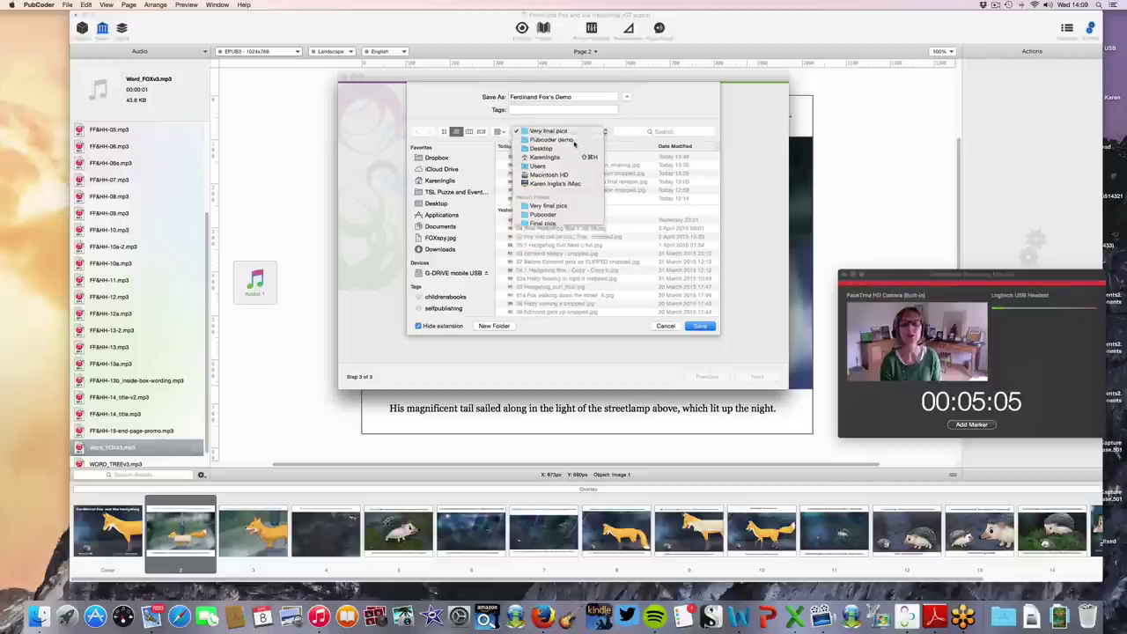
left_click(699, 326)
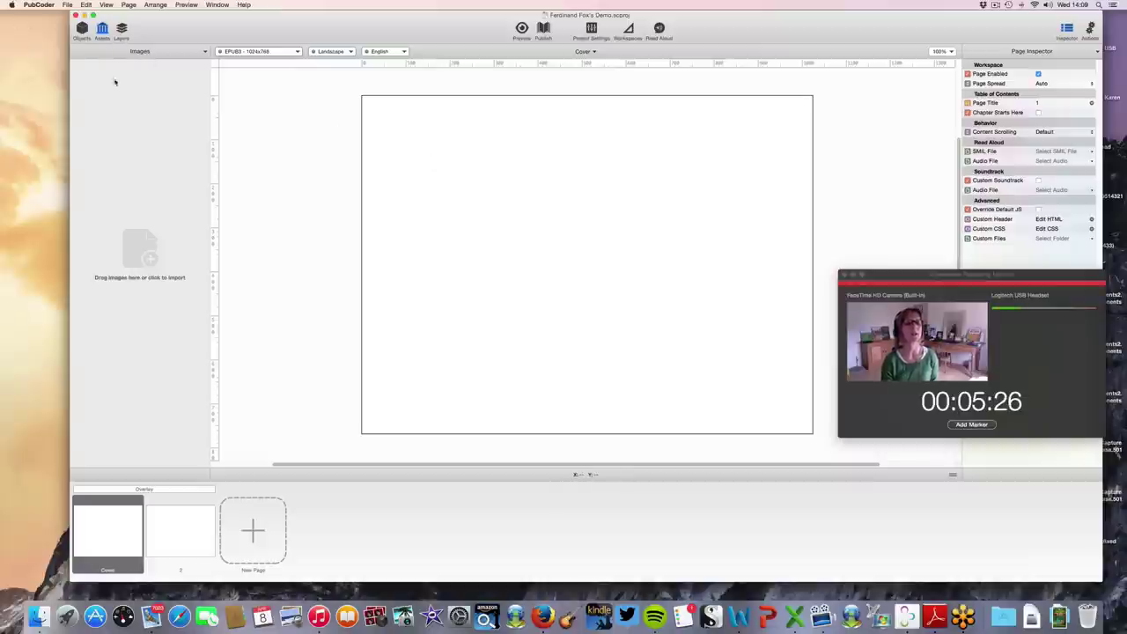
left_click(103, 31)
left_click(82, 30)
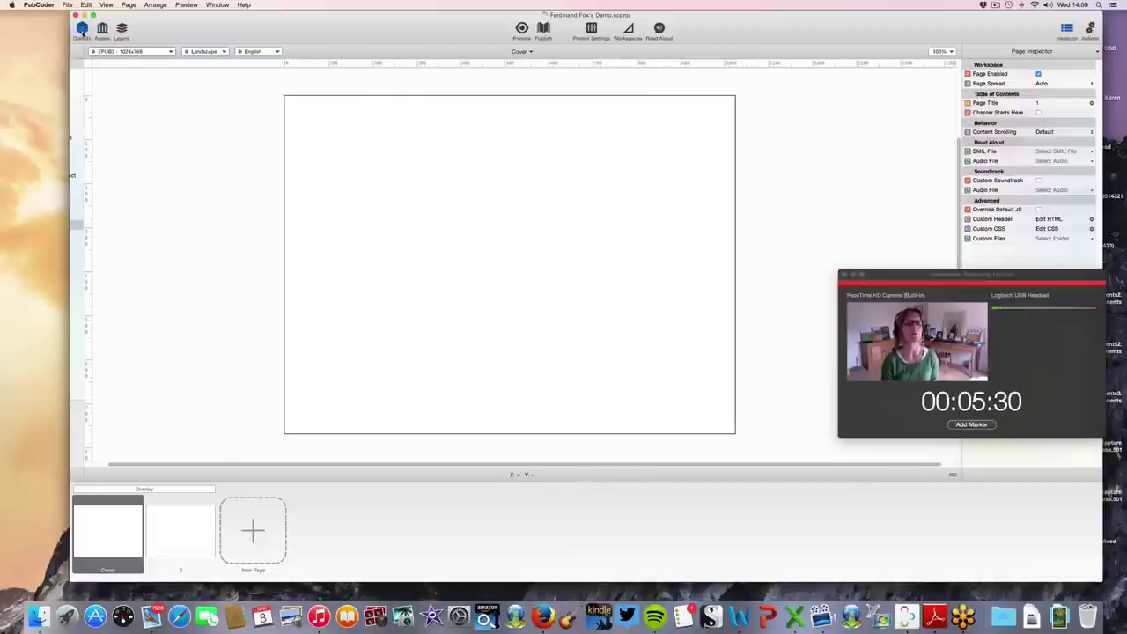
left_click(122, 30)
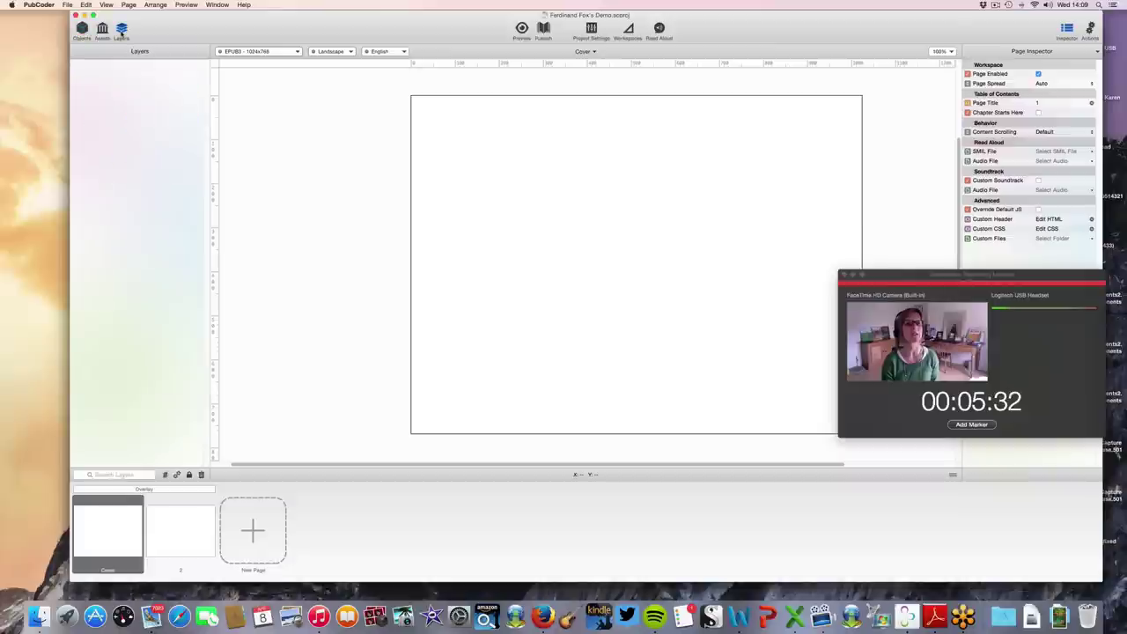
Step: Import all the JPEG images from the Very final pics folder into the project's image assets
left_click(102, 30)
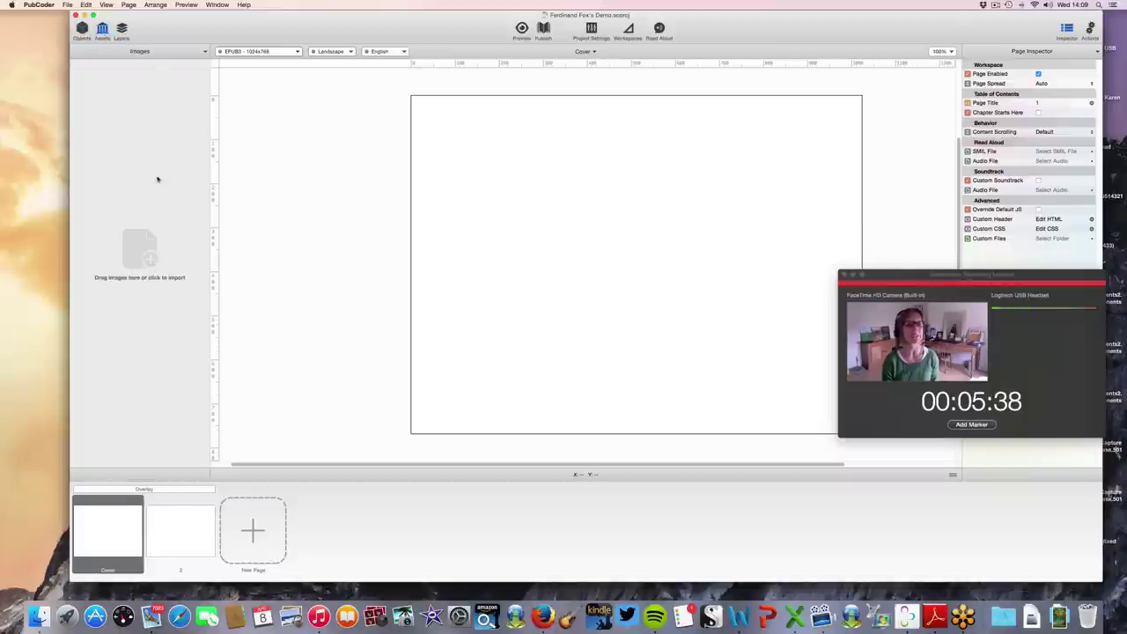
left_click(149, 262)
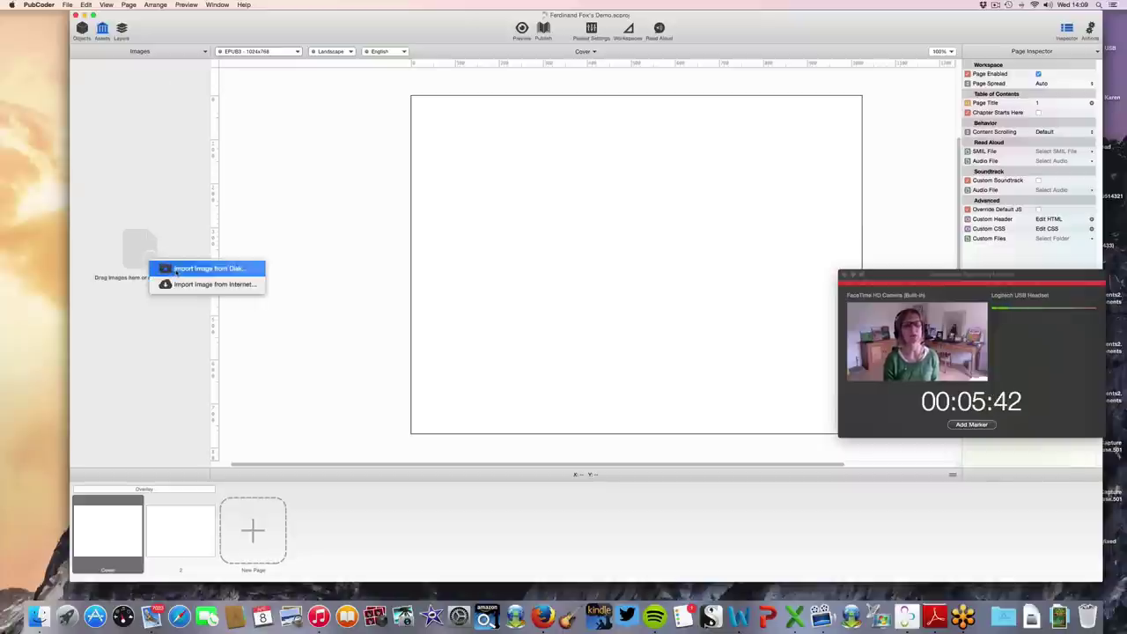
left_click(177, 269)
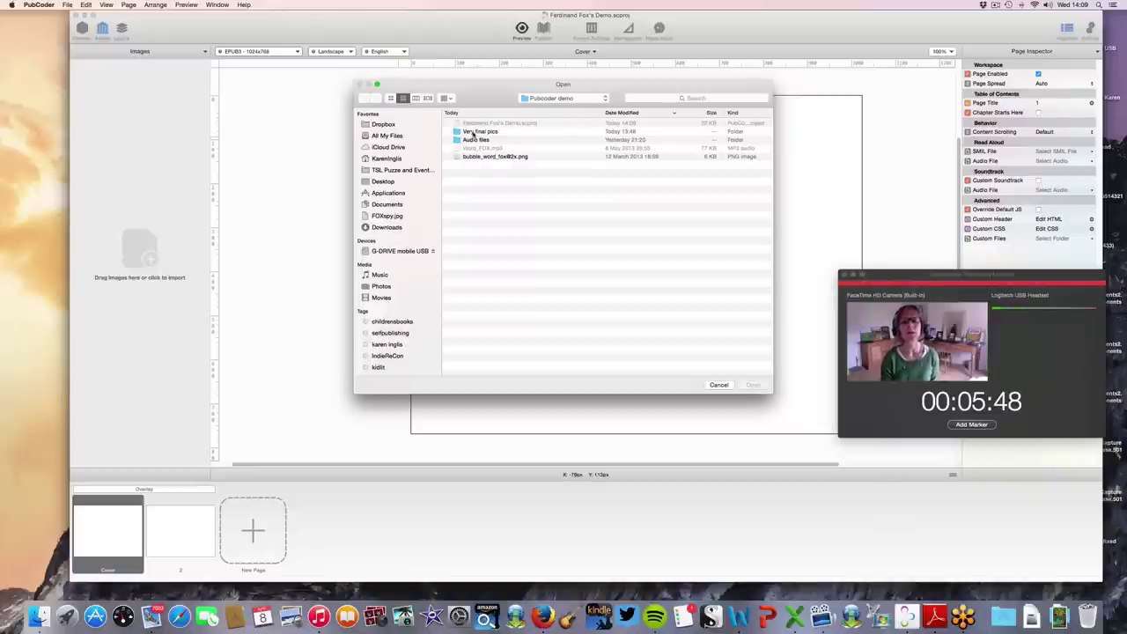
double_click(472, 132)
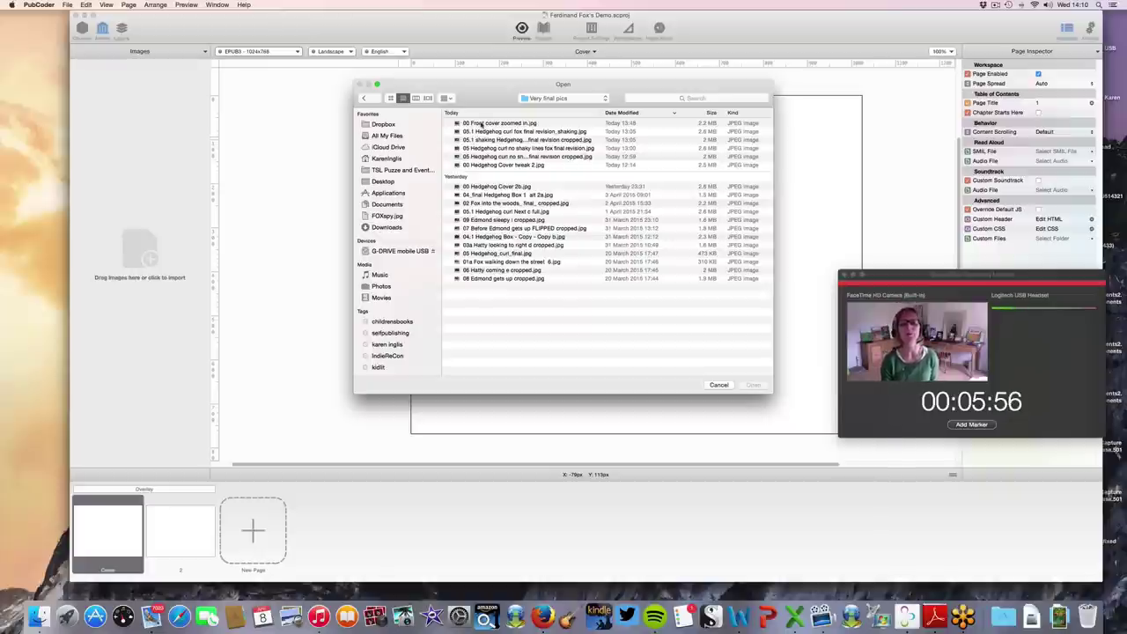
left_click(481, 124)
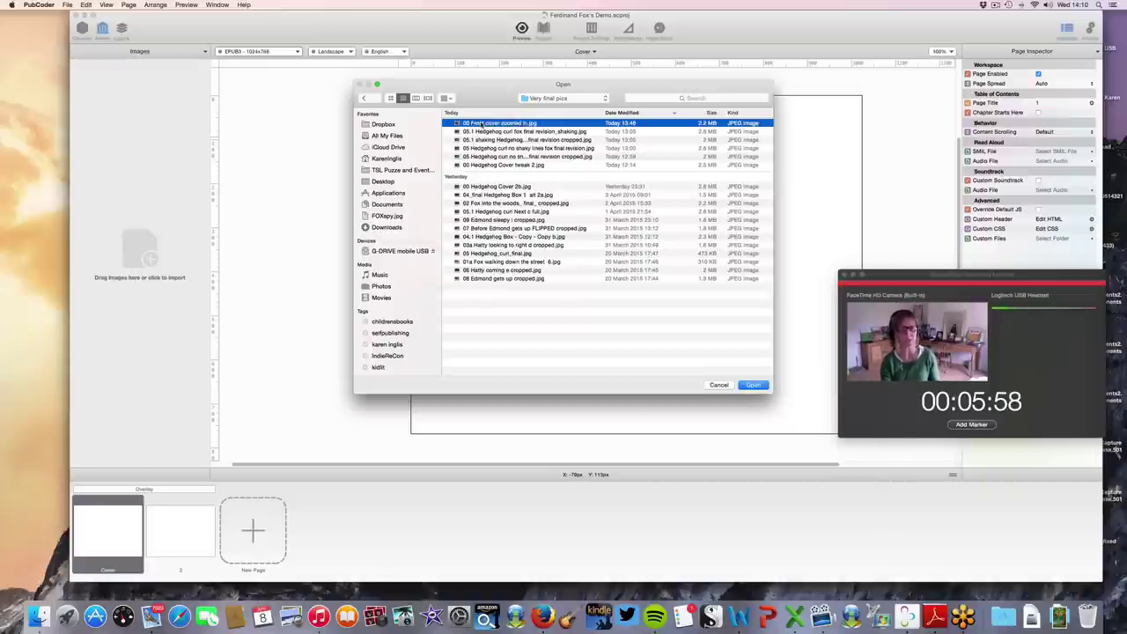
left_click(512, 278, "shift")
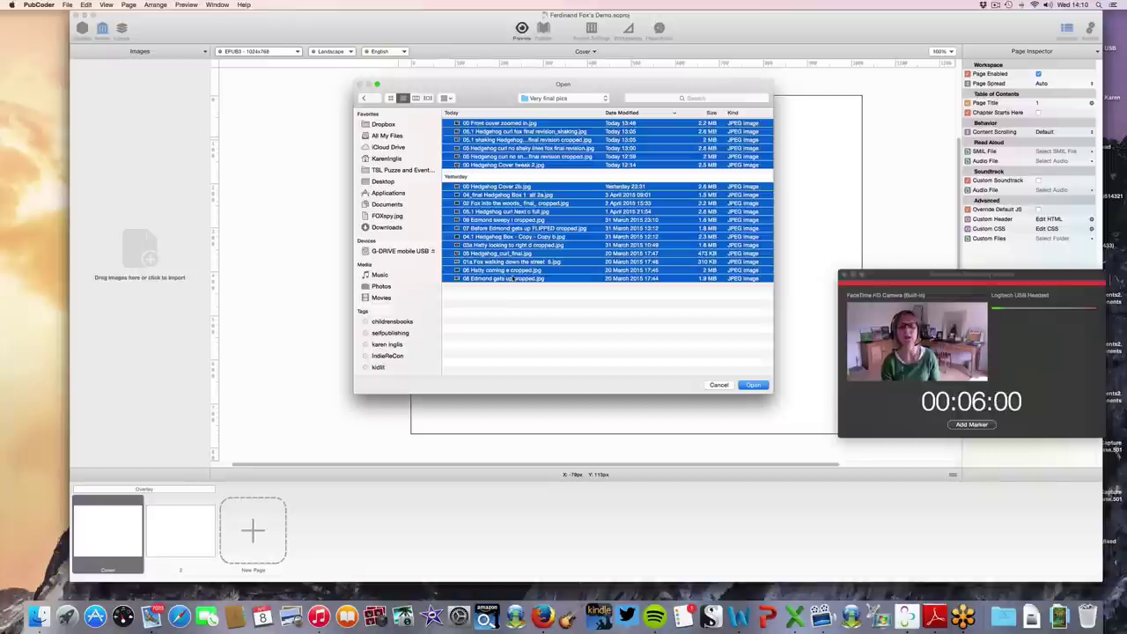
left_click(753, 385)
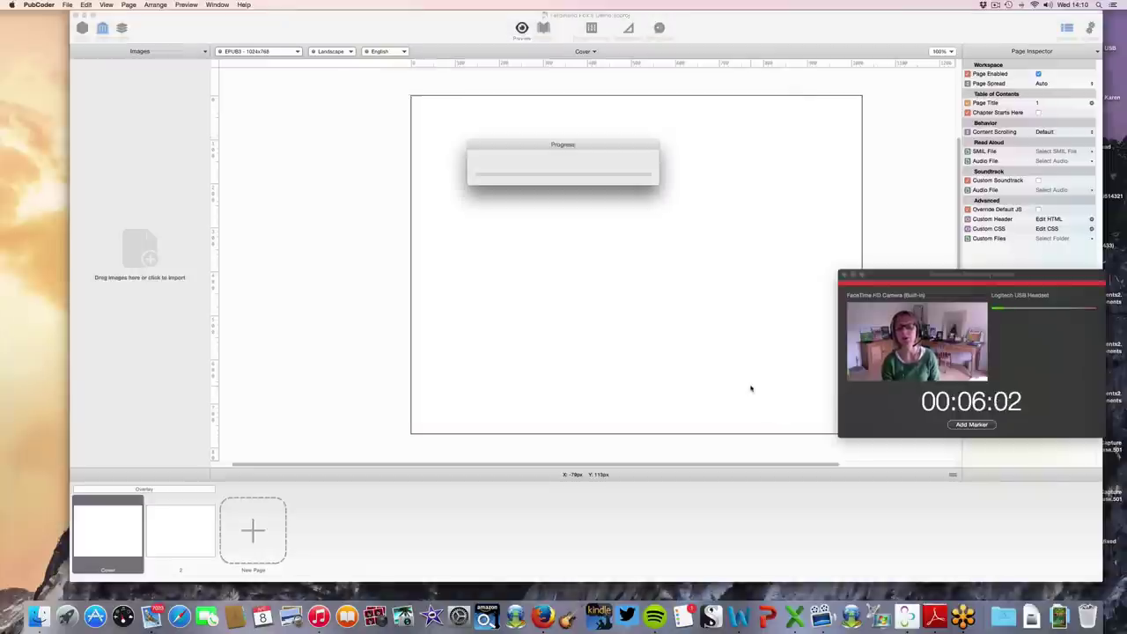
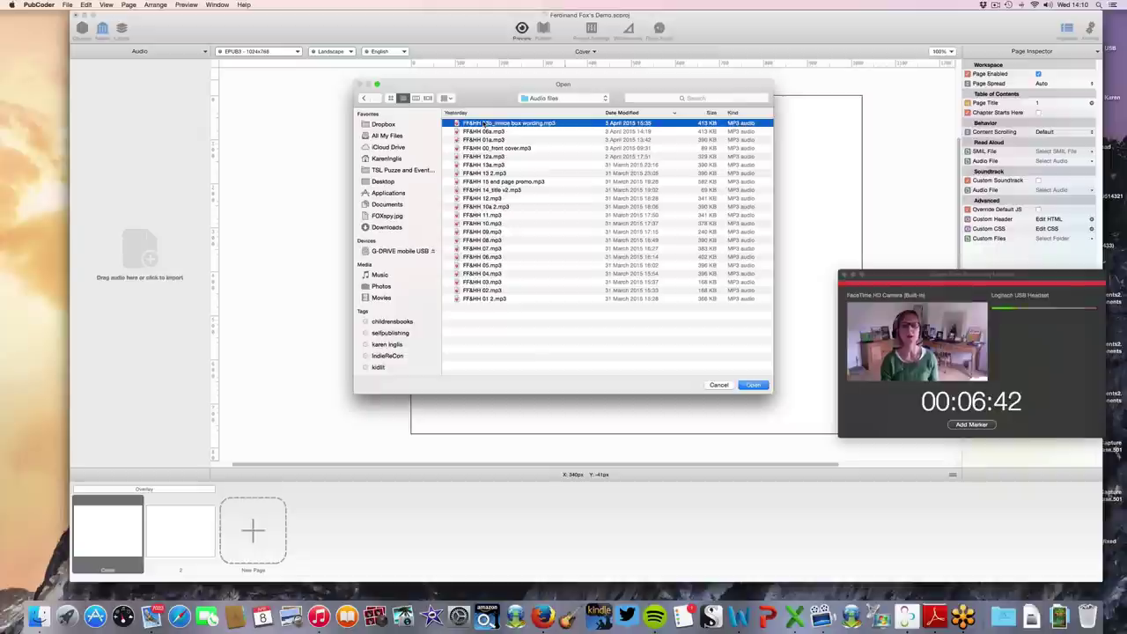
Step: Import all the MP3 files from the Audio files folder into the project's audio assets
left_click(493, 299, "shift")
left_click(754, 385)
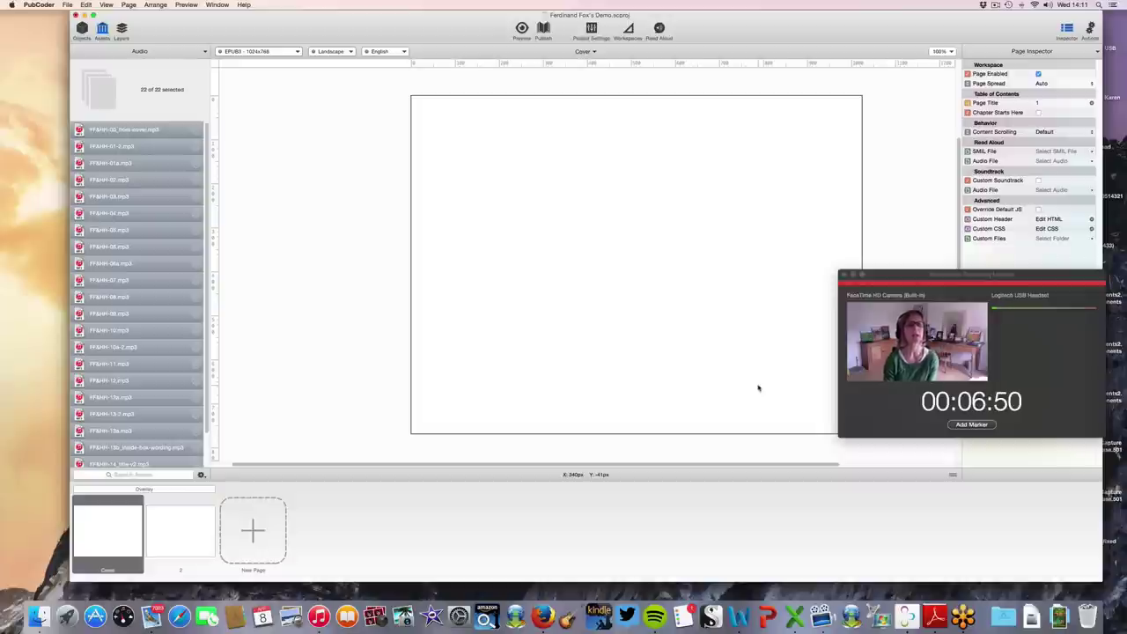
left_click(199, 53)
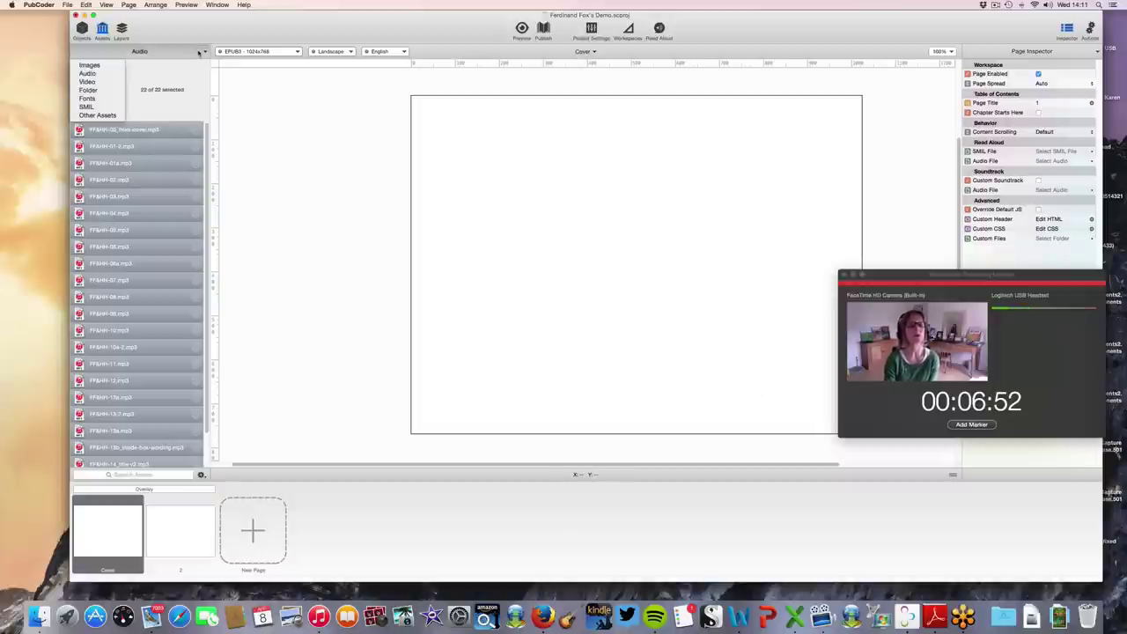
left_click(101, 67)
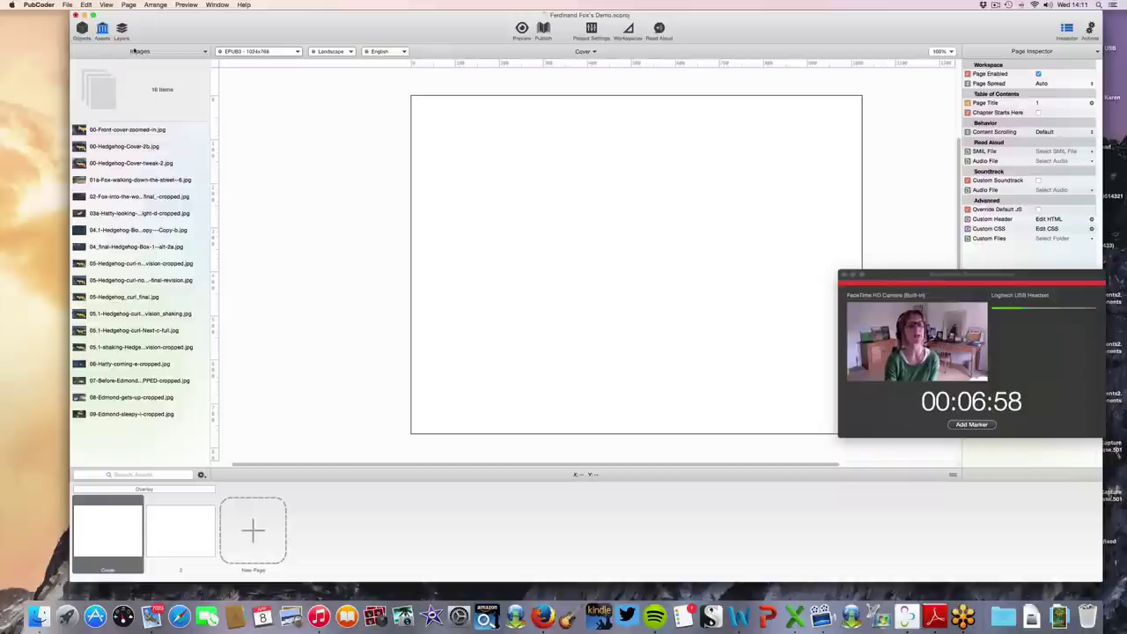
left_click(201, 475)
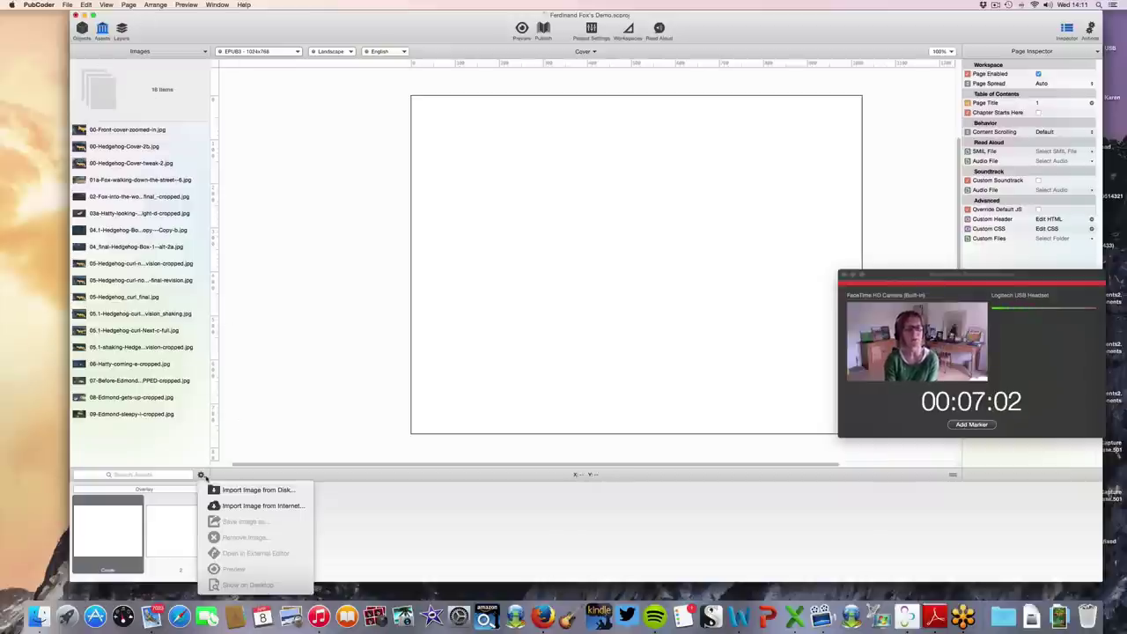
left_click(255, 489)
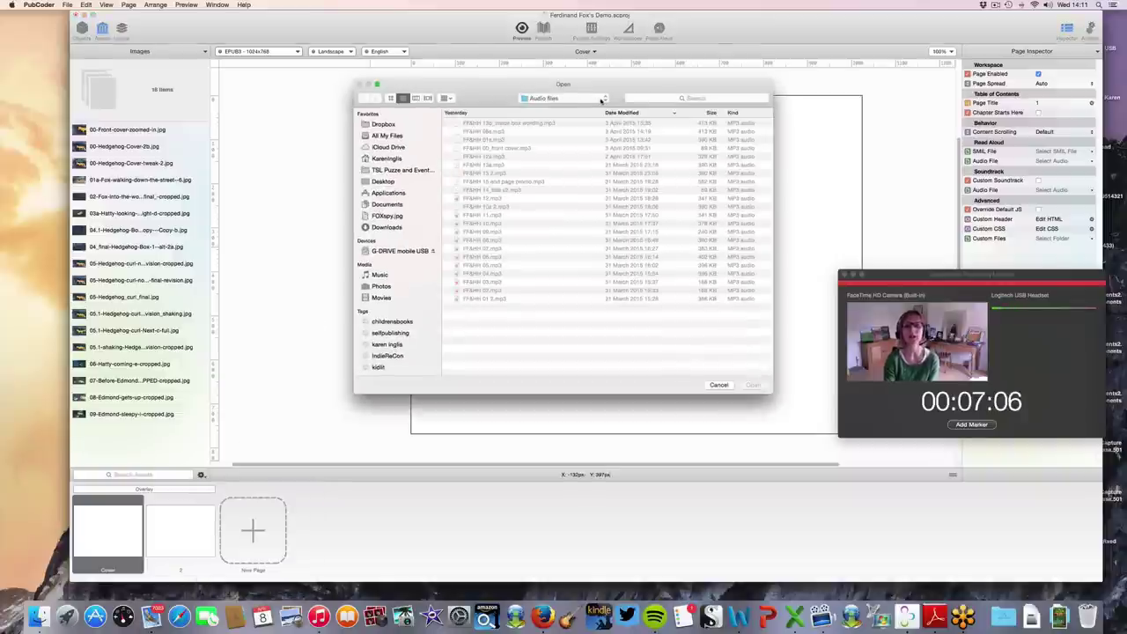
left_click(604, 100)
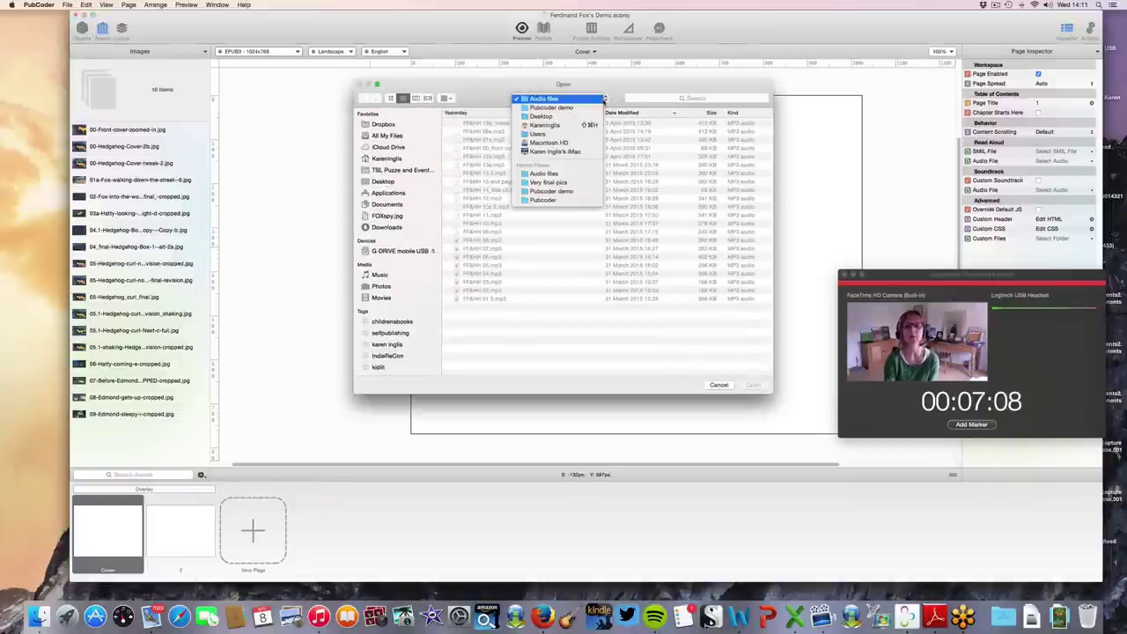
left_click(583, 111)
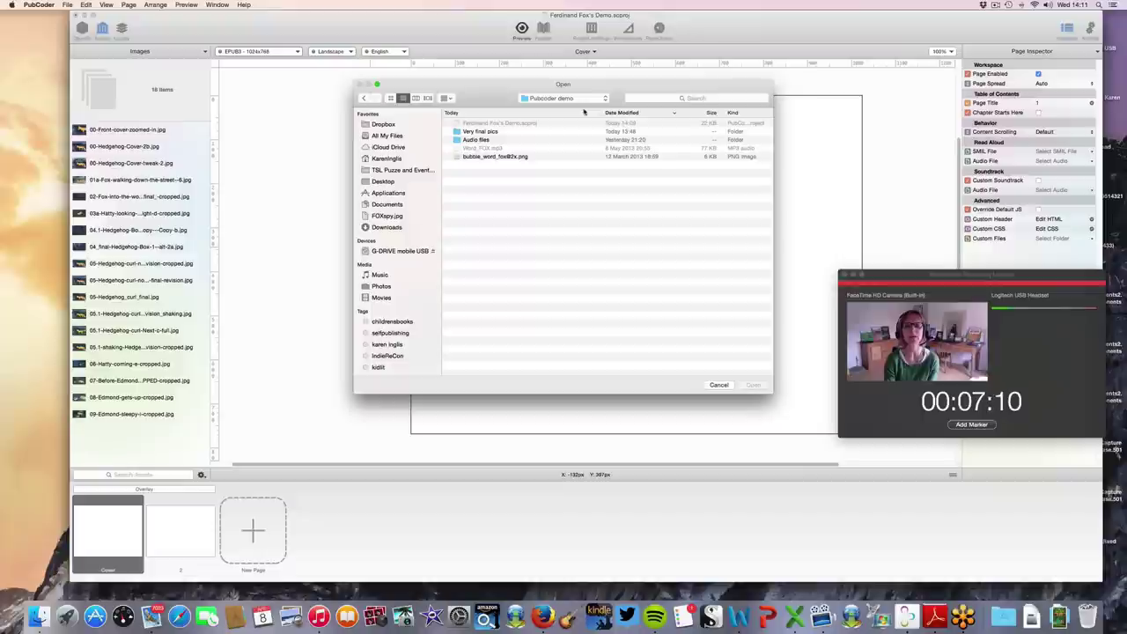
left_click(484, 157)
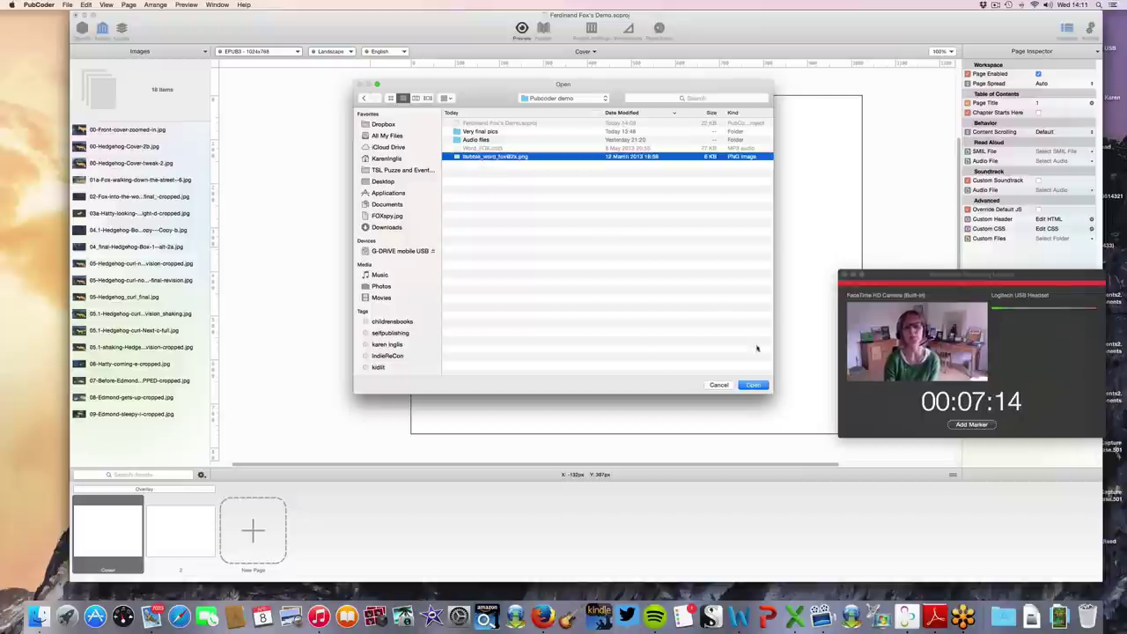
left_click(753, 386)
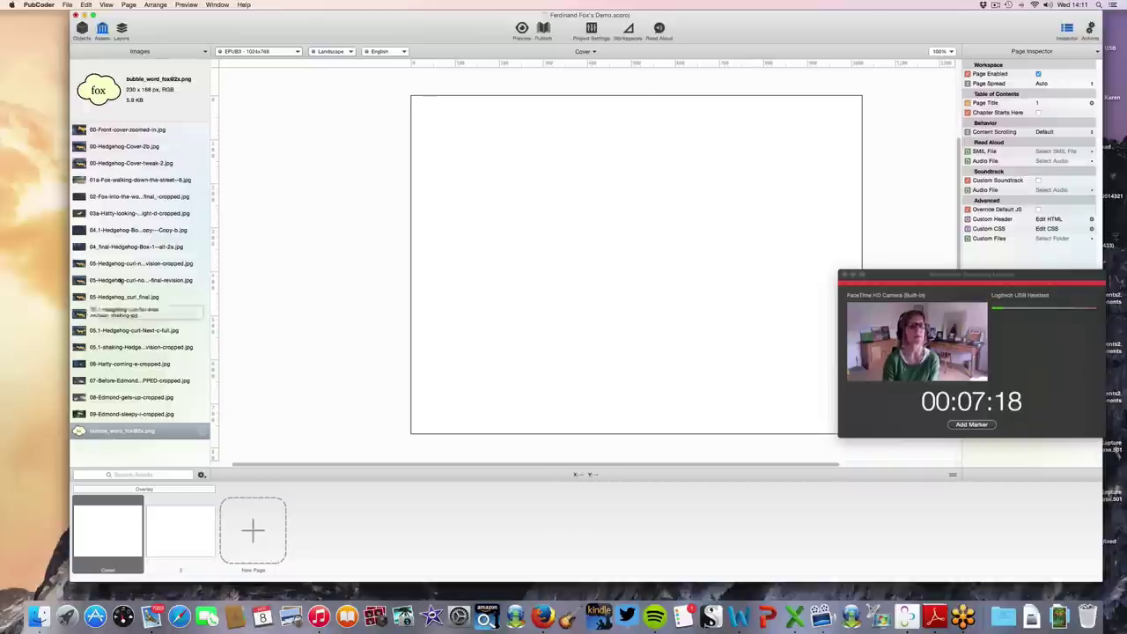
Step: Add Word_FOX.mp3 from the Pubcoder demo folder to the project's audio assets
left_click(204, 52)
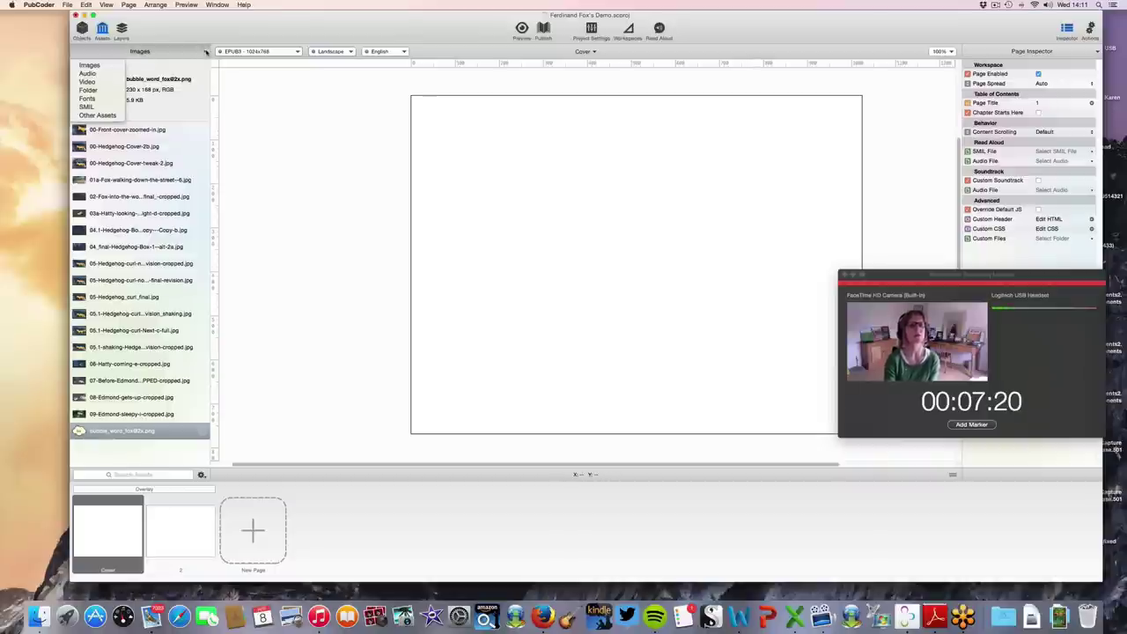
left_click(104, 74)
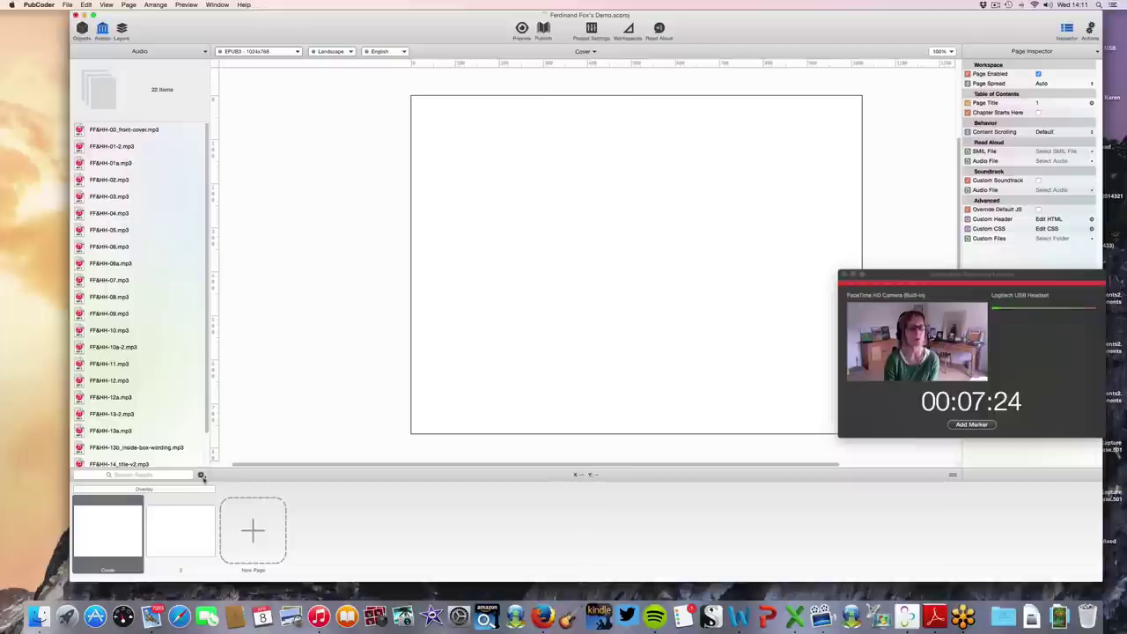
left_click(202, 475)
left_click(216, 489)
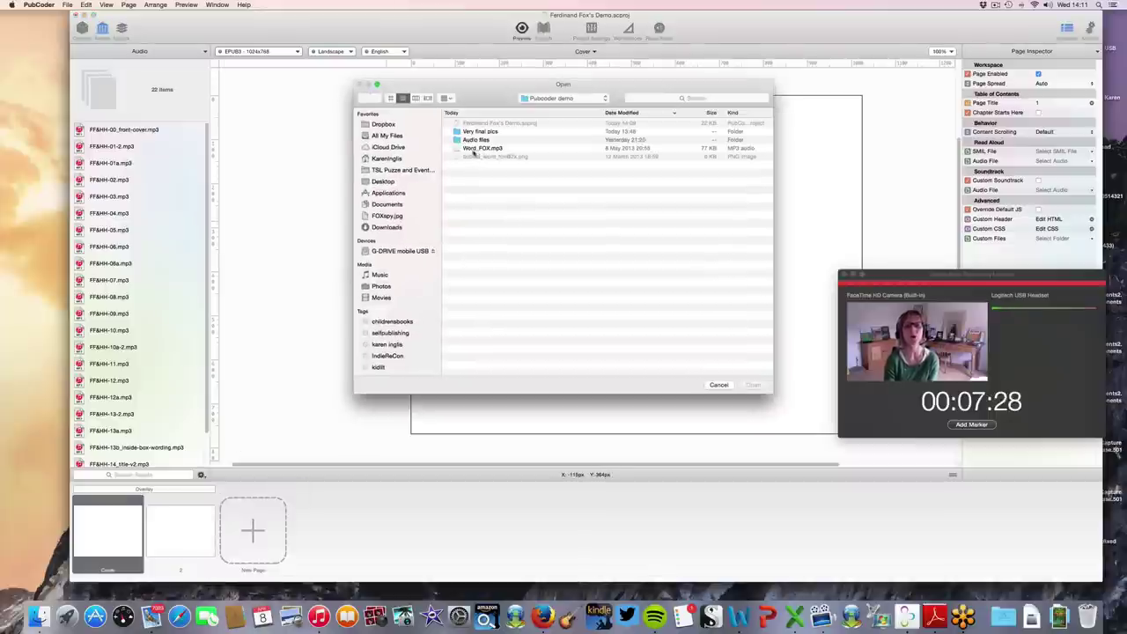
left_click(473, 148)
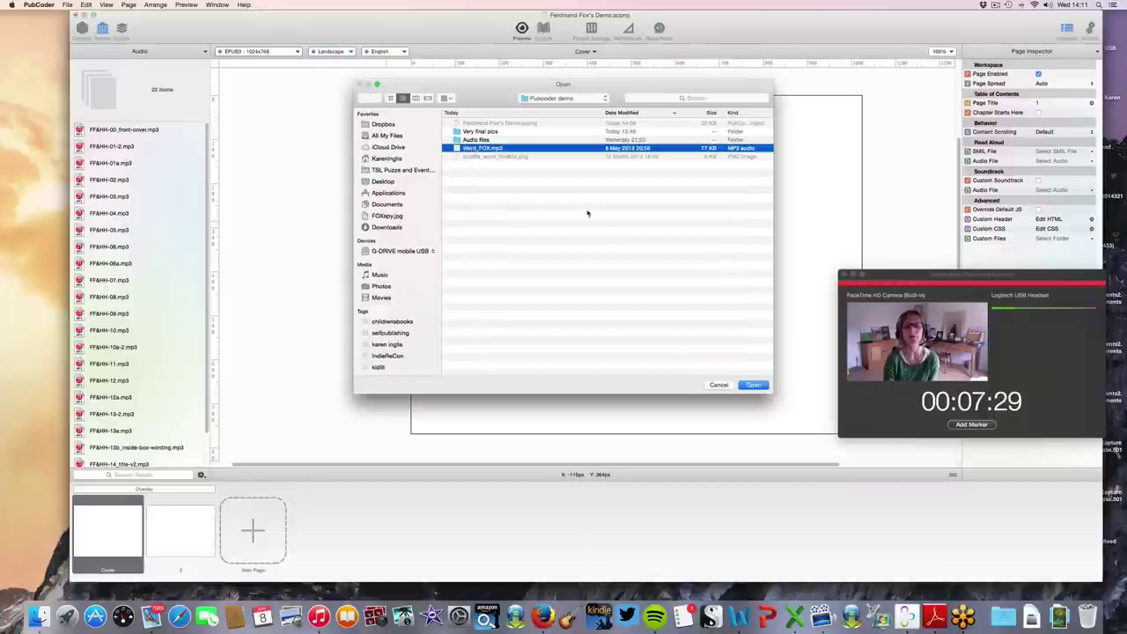
left_click(753, 385)
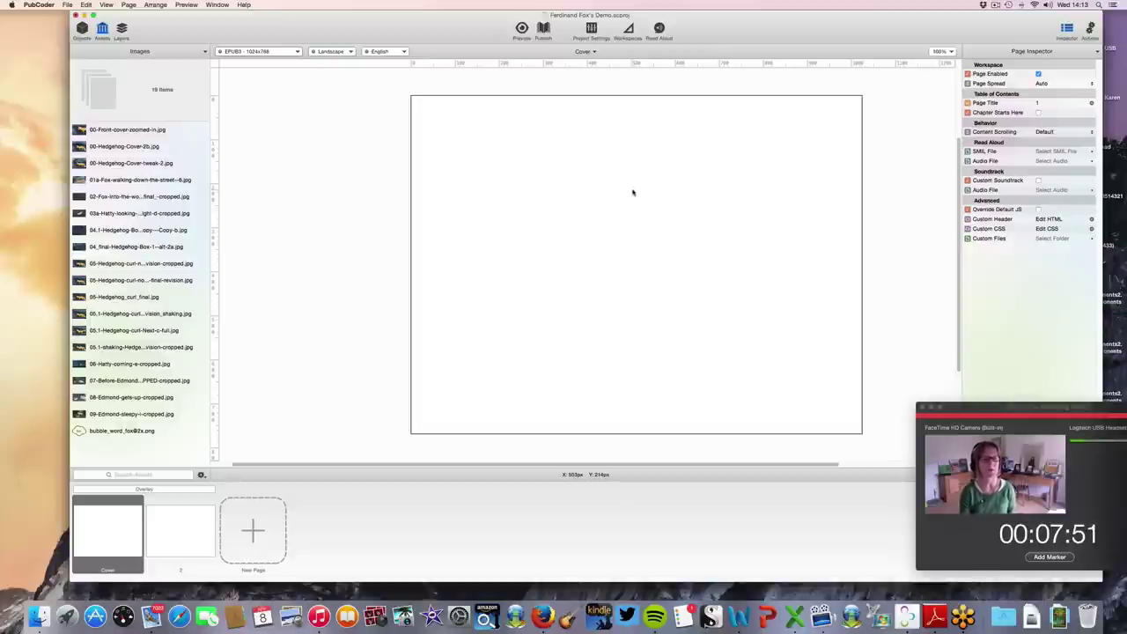
Step: Place 00-Front-cover-zoomed-in.jpg on the Cover page and align it with the page edges at X 512 px, Y 384 px
left_click(135, 131)
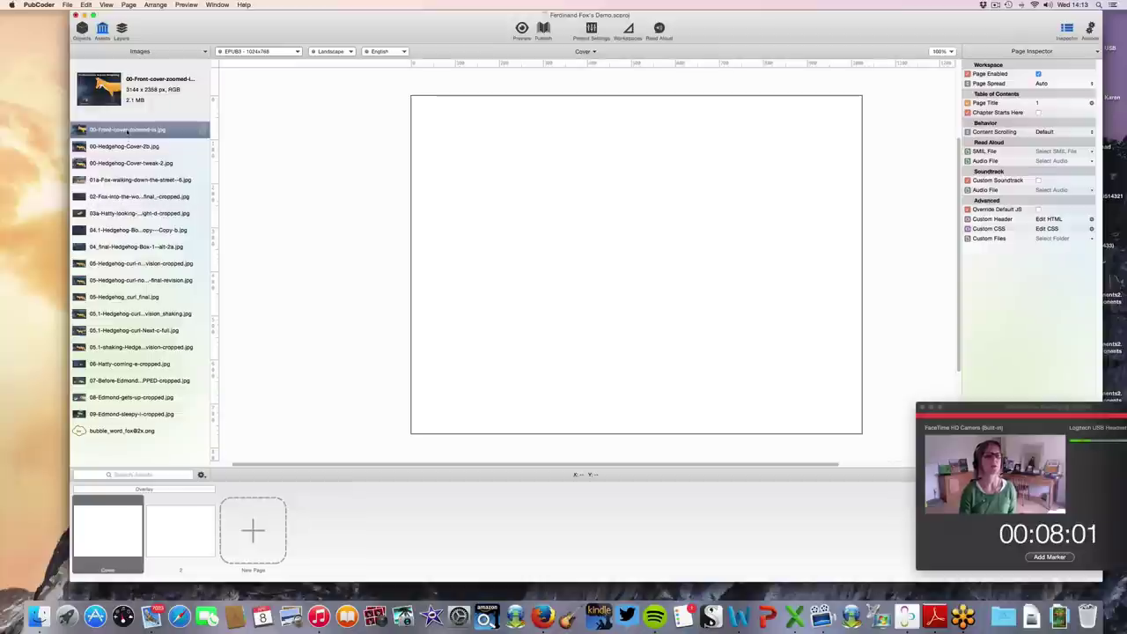
left_click_drag(126, 131, 553, 196)
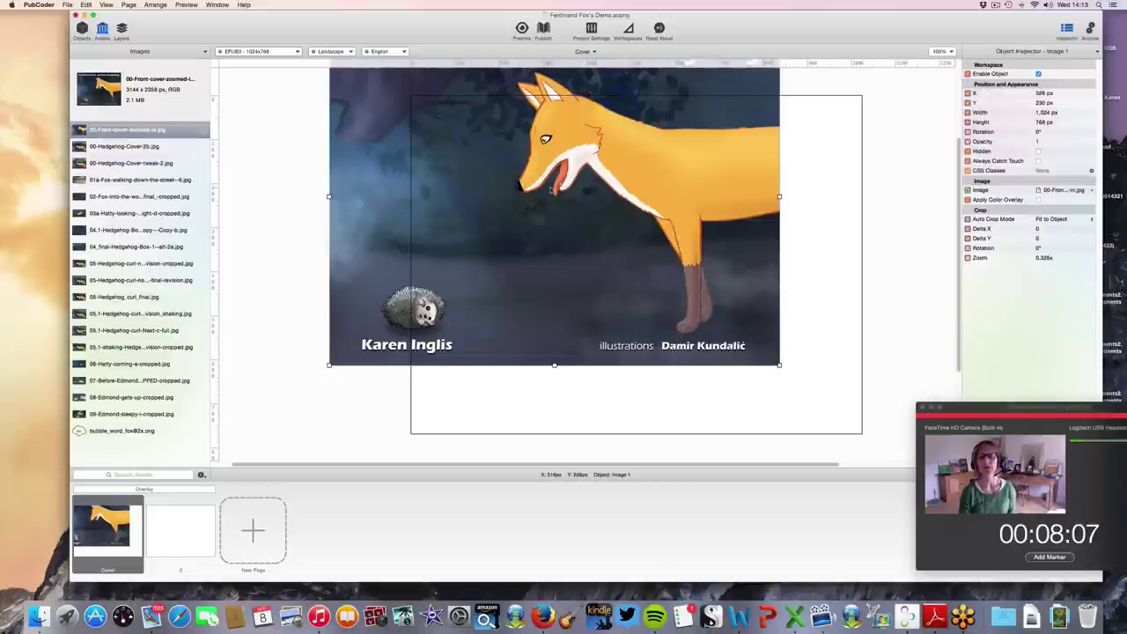
left_click_drag(551, 189, 632, 258)
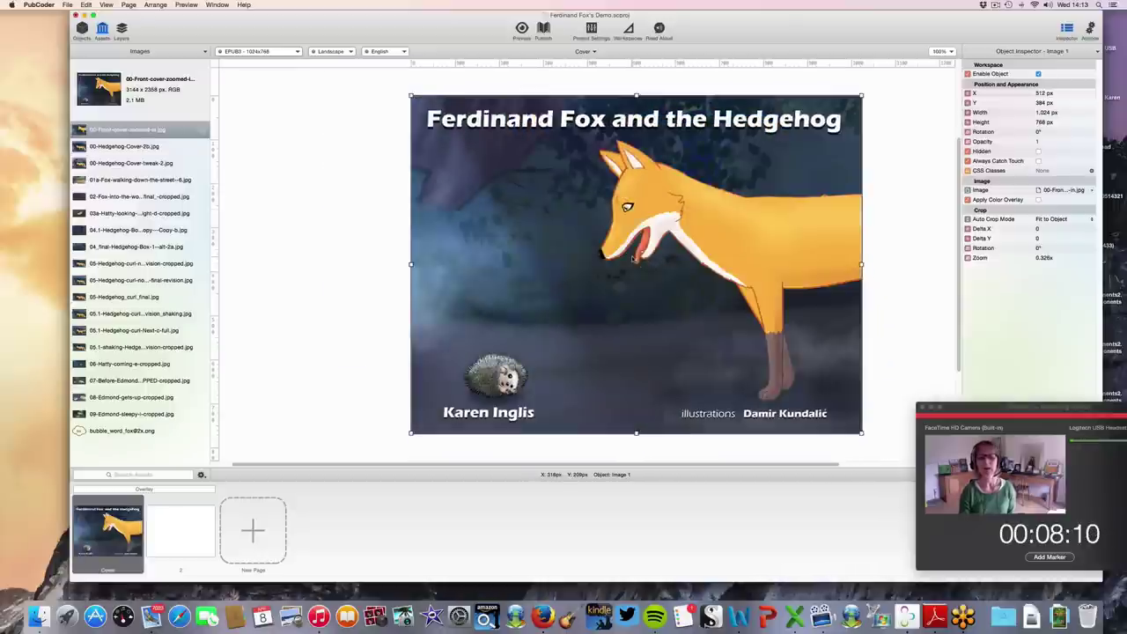
left_click(887, 164)
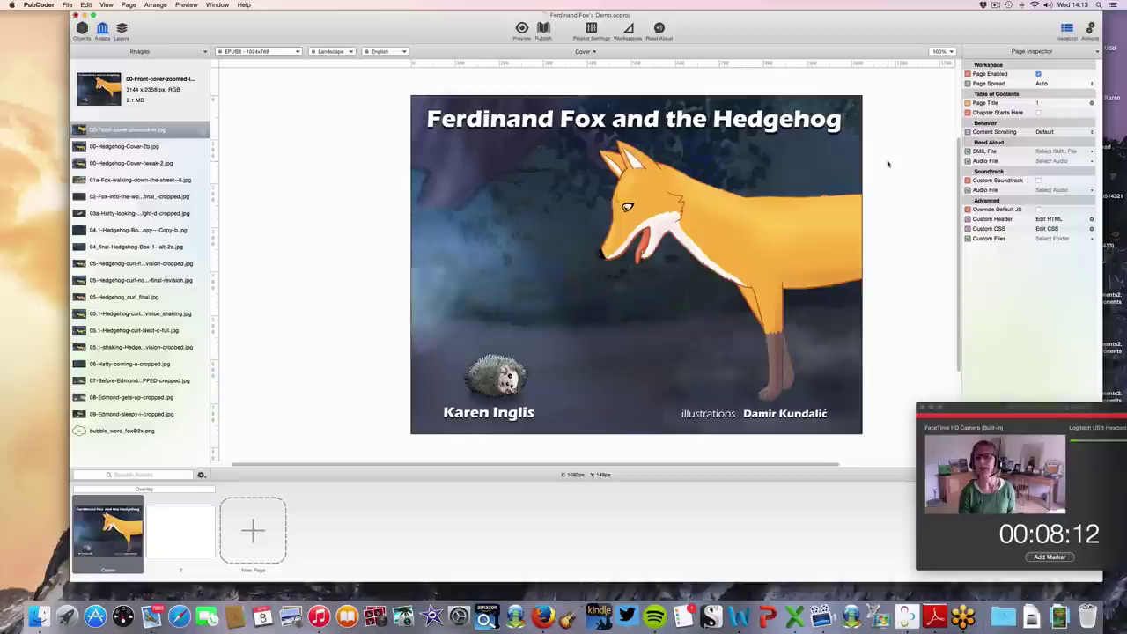
Step: Set the cover image's auto crop mode to Fill Object
left_click(781, 182)
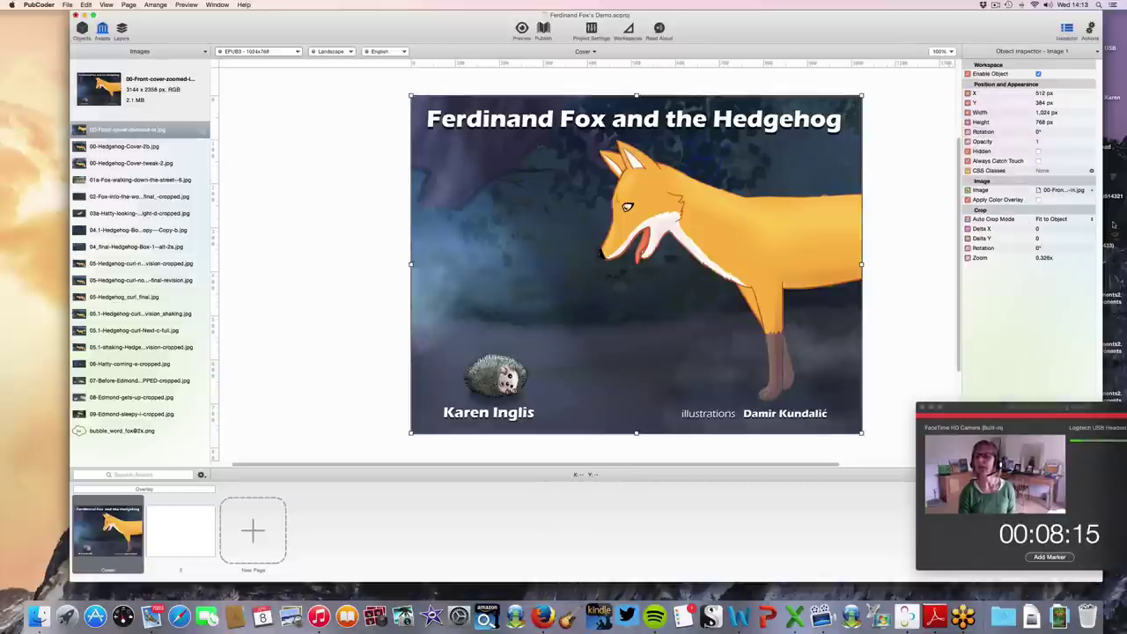
left_click(1089, 222)
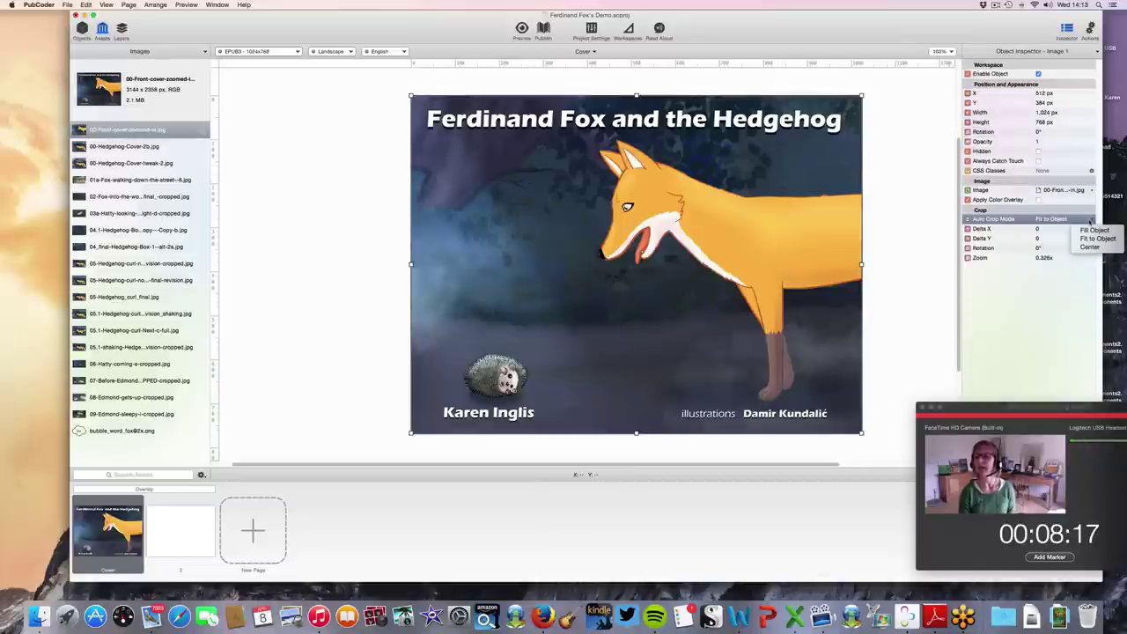
left_click(1092, 229)
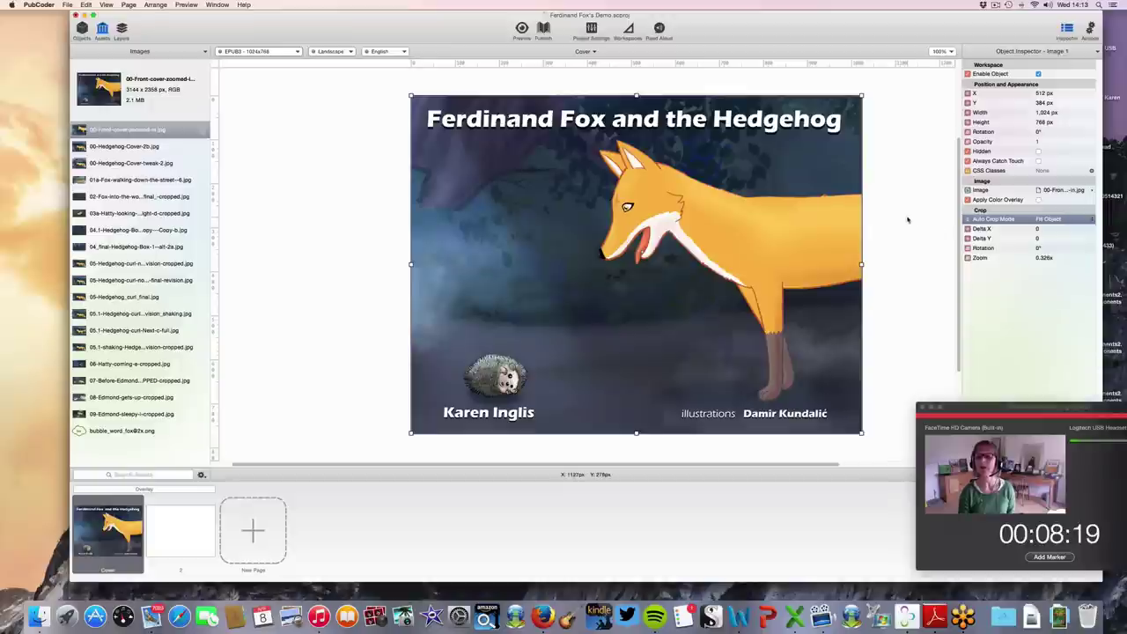
left_click(908, 221)
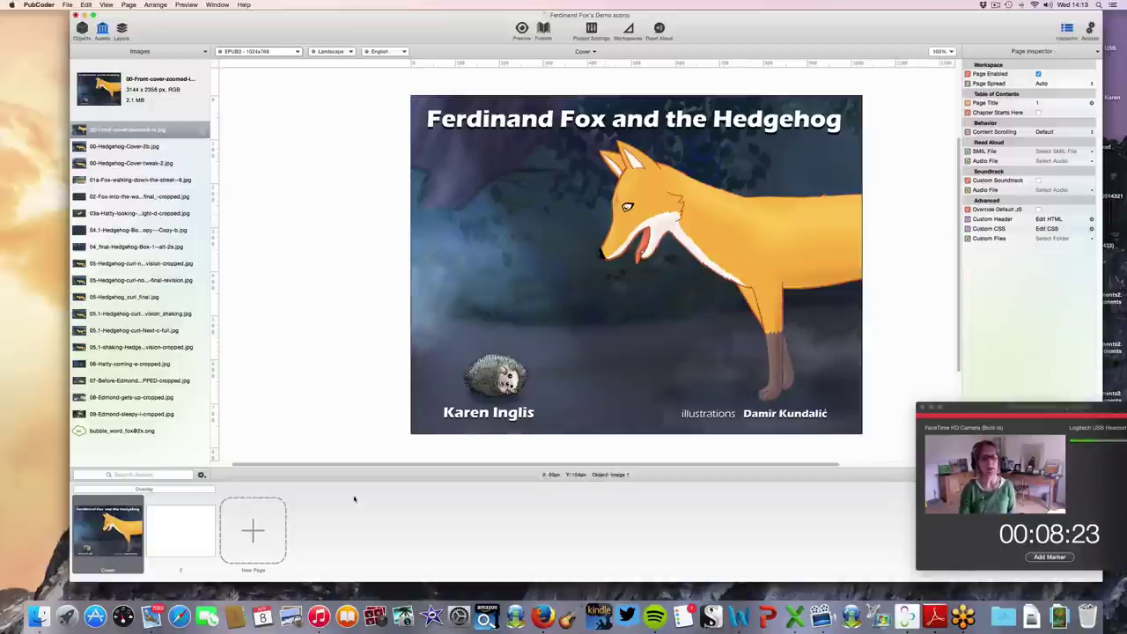
Step: Place 01a-Fox-walking-down-the-street--6.jpg on page 2 and centre it across the full page width
left_click(197, 535)
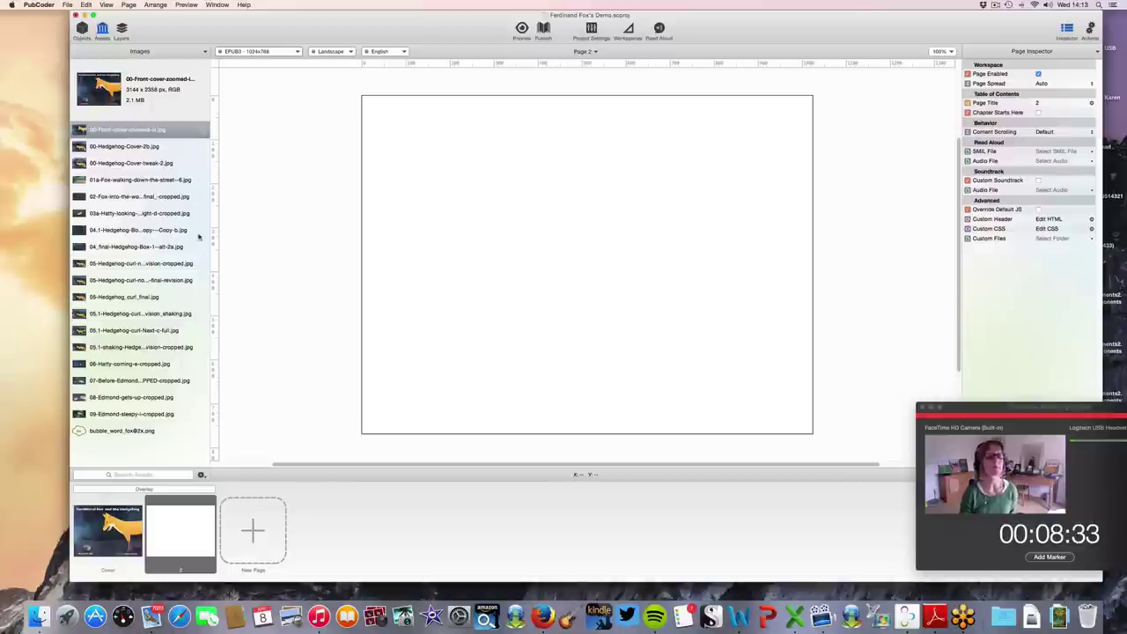
left_click(135, 181)
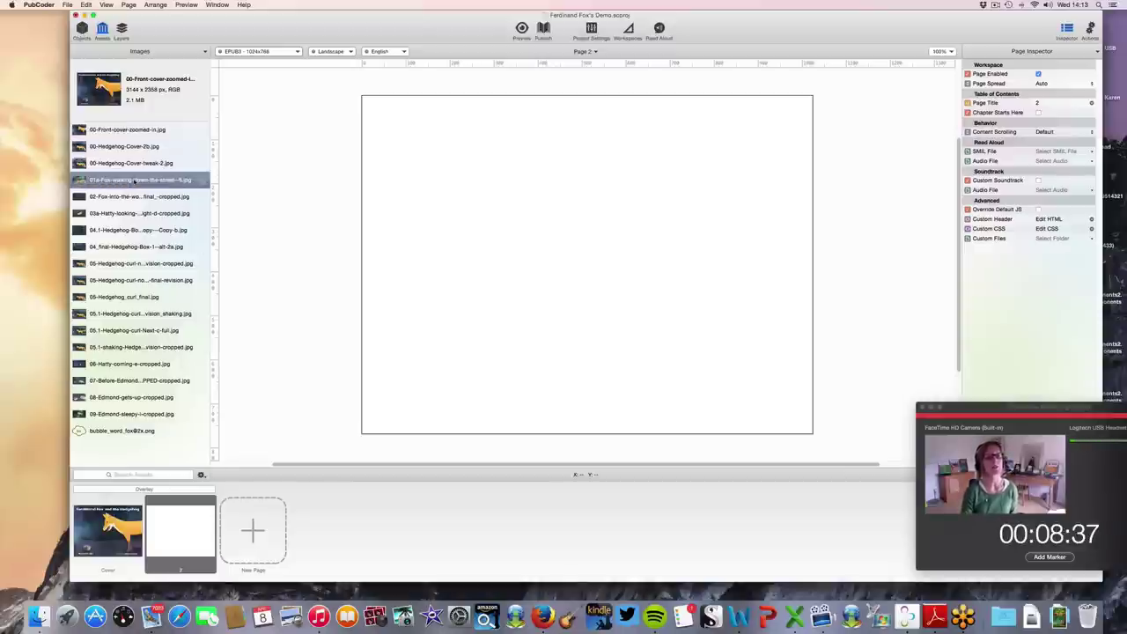
left_click_drag(150, 179, 578, 258)
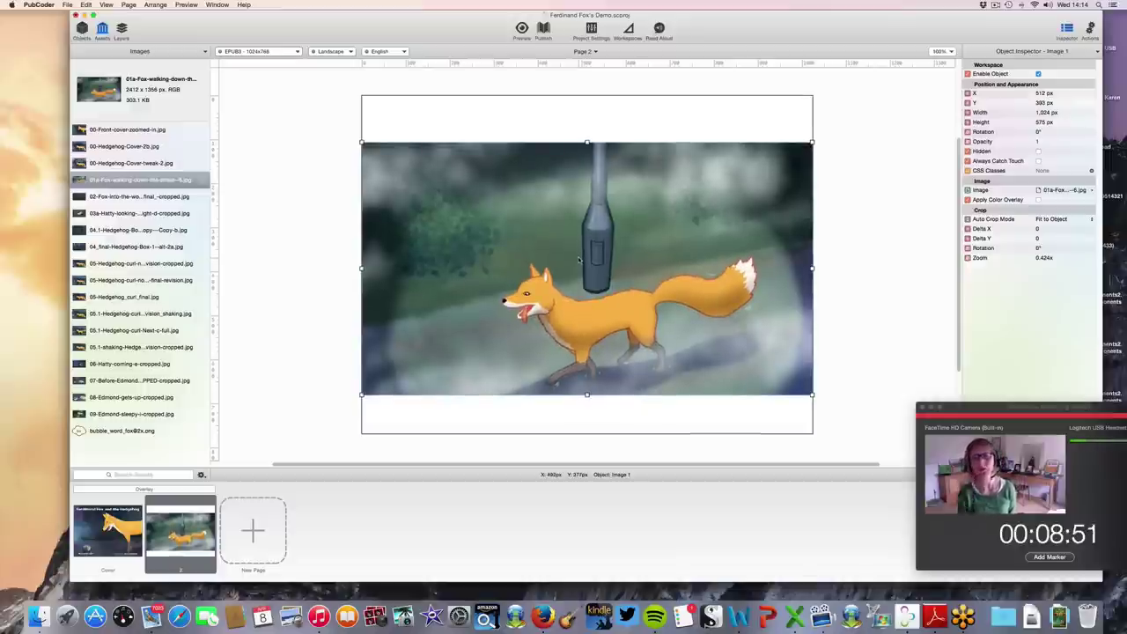
left_click_drag(578, 259, 578, 255)
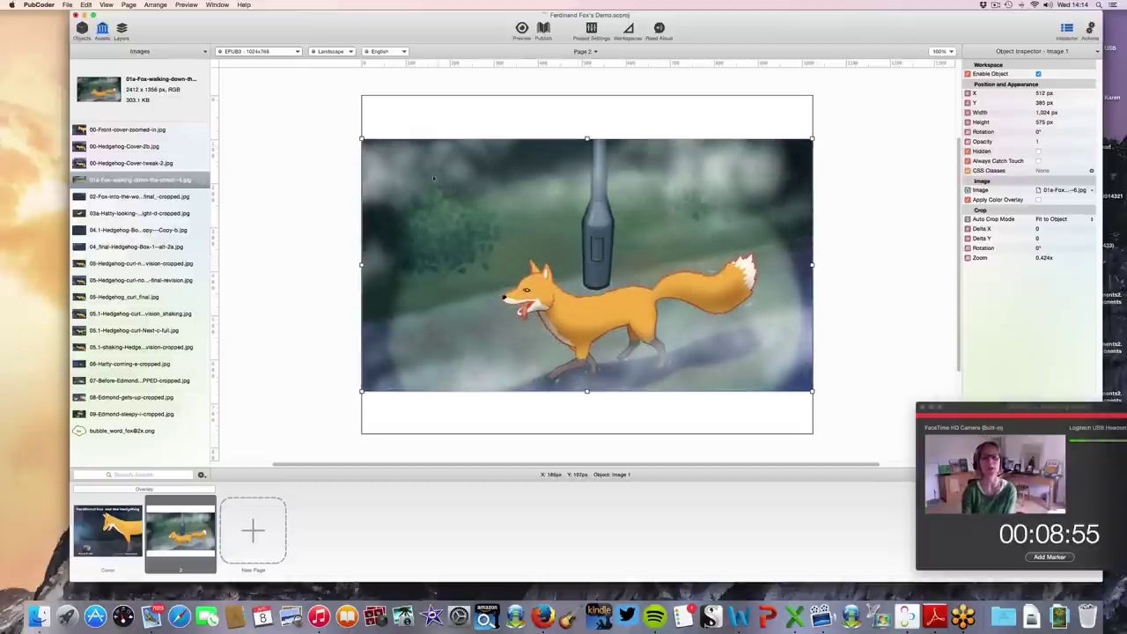
left_click(427, 122)
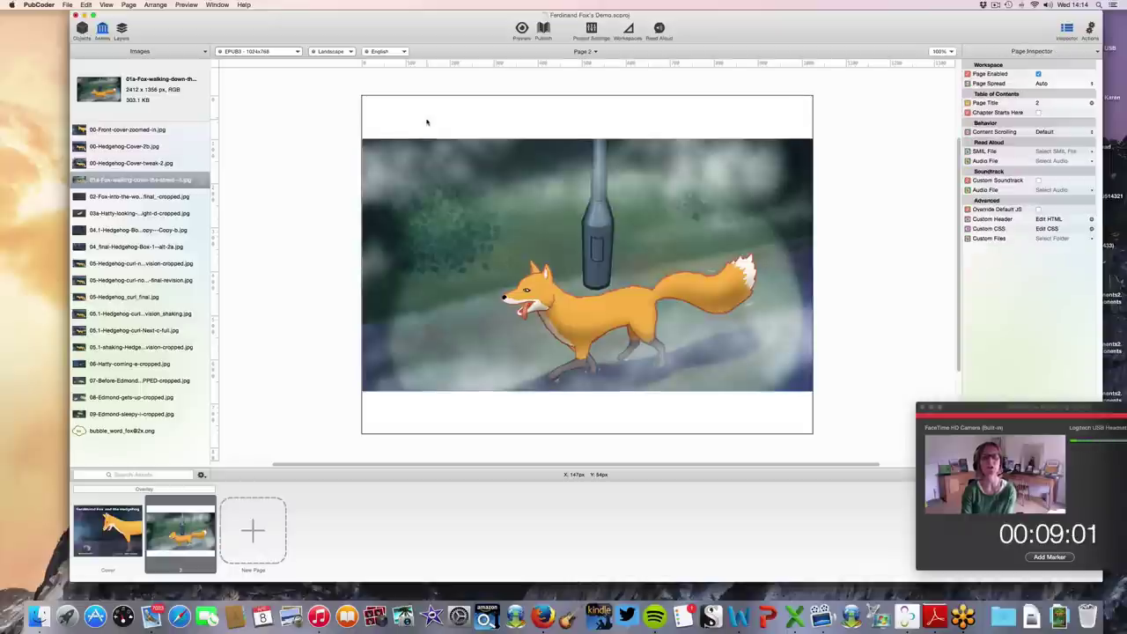
Step: Add a text object at the centre of page 2 and another, about 106 by 86 px, in the white band above the fox image
left_click(82, 29)
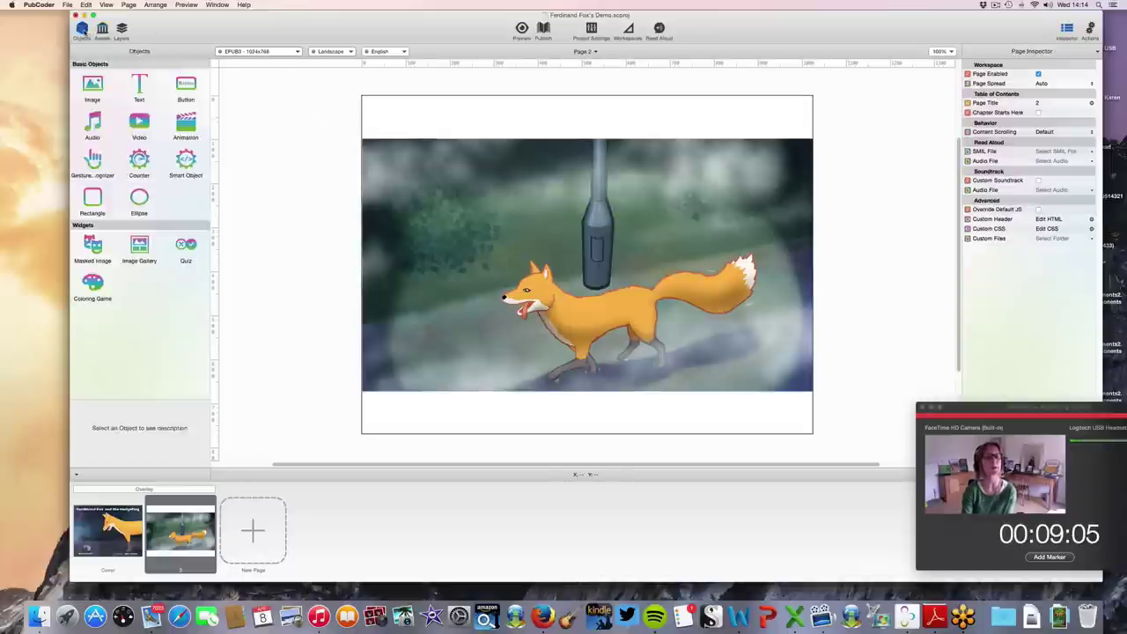
left_click(138, 88)
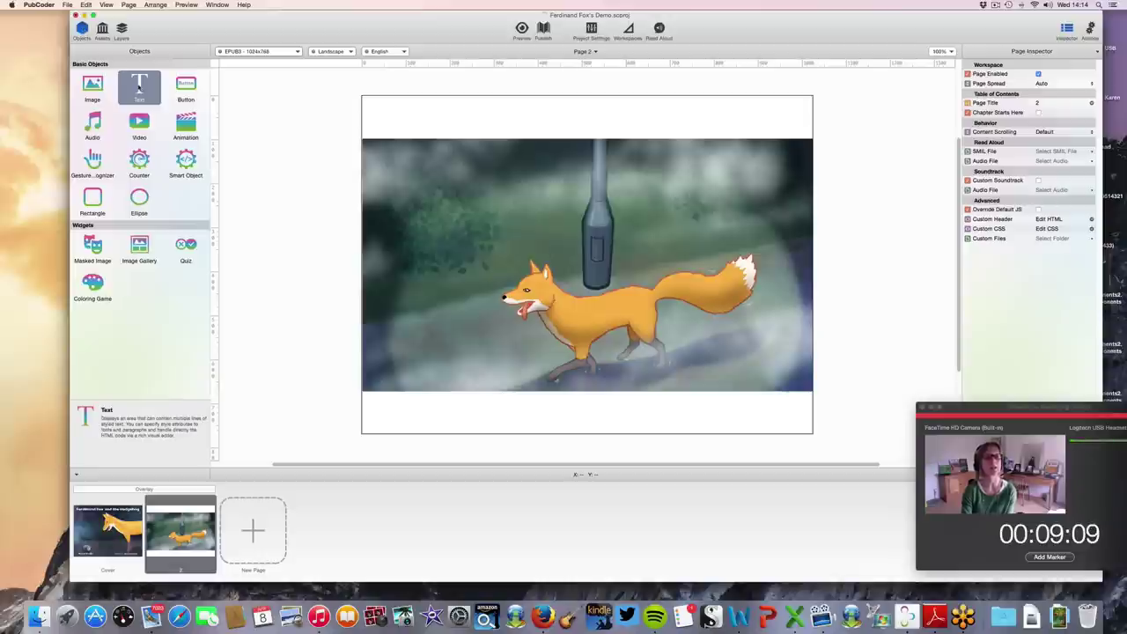
double_click(138, 88)
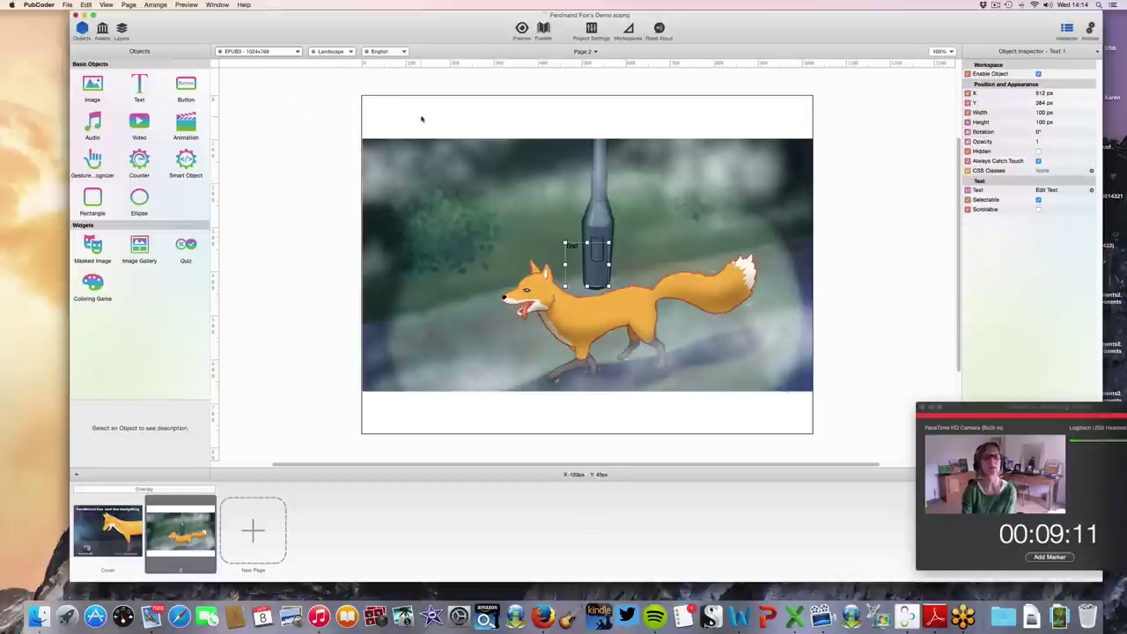
left_click(418, 116)
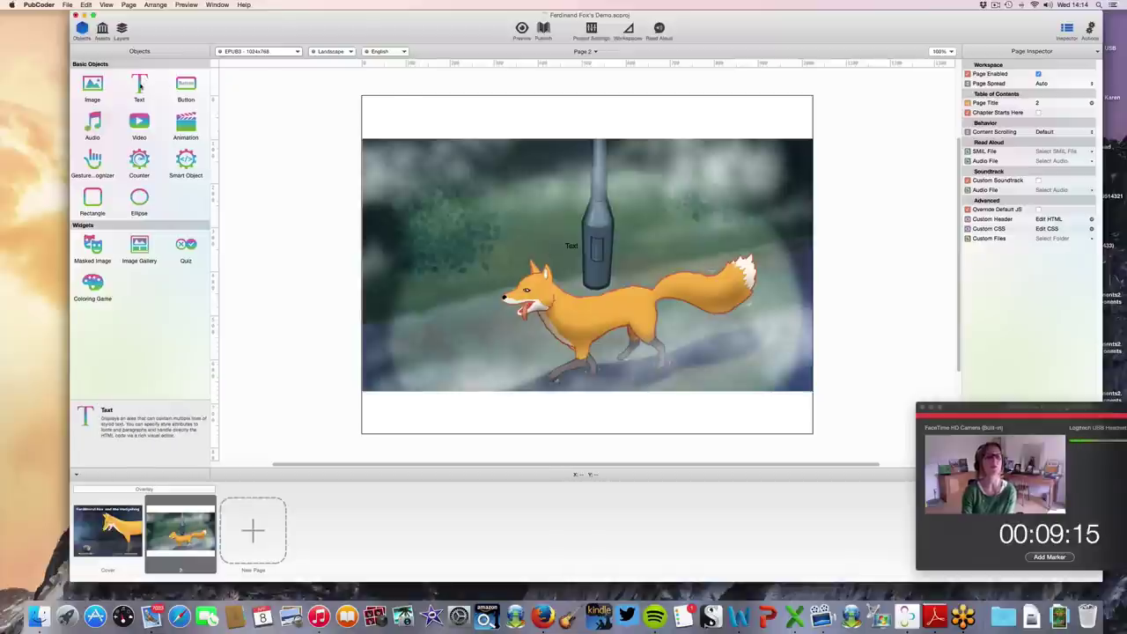
left_click(140, 88)
left_click_drag(139, 88, 550, 118)
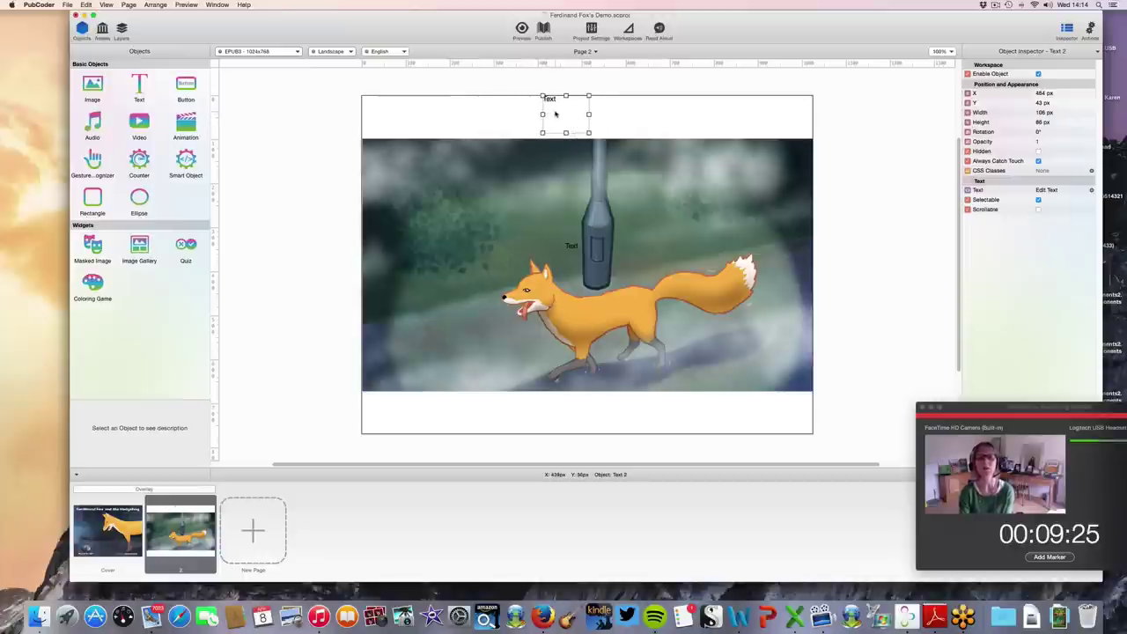
Step: Fill the upper text object with "Ferdinand Fox trotted down past the park / Where the seesaws and swings stood still in the dark." from the Word document
double_click(555, 114)
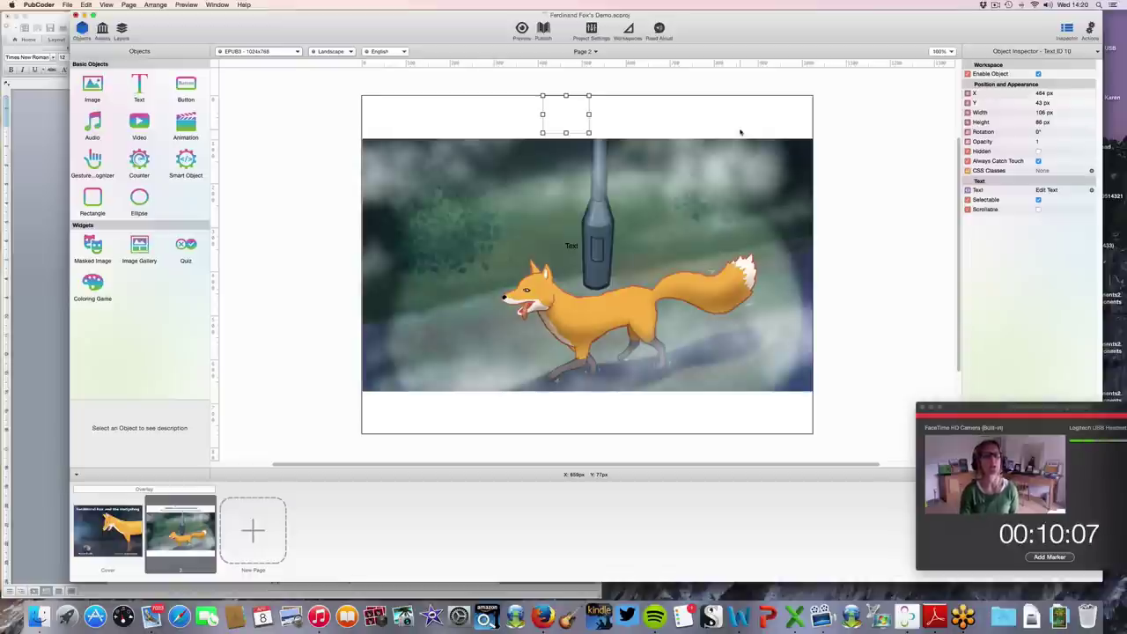
left_click(740, 616)
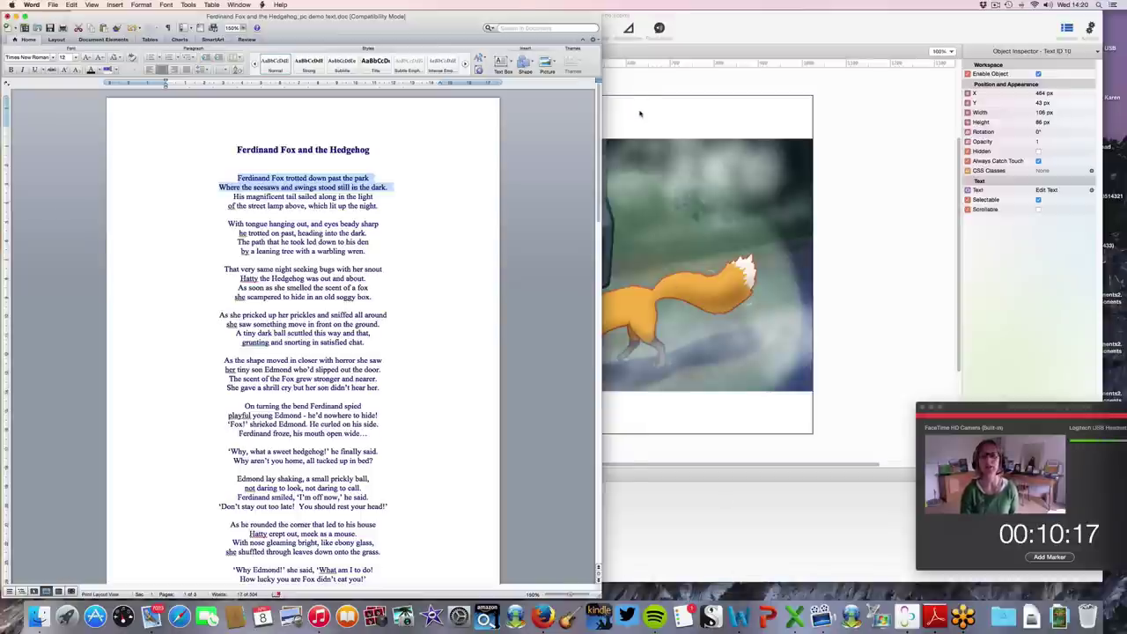
left_click(640, 112)
left_click(575, 111)
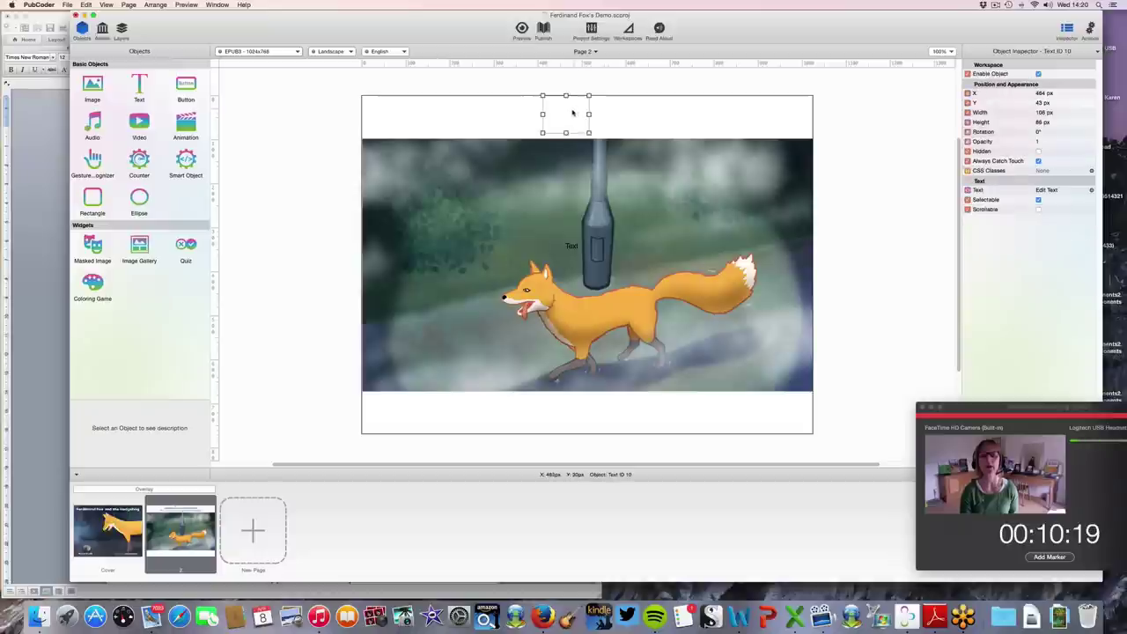
double_click(571, 113)
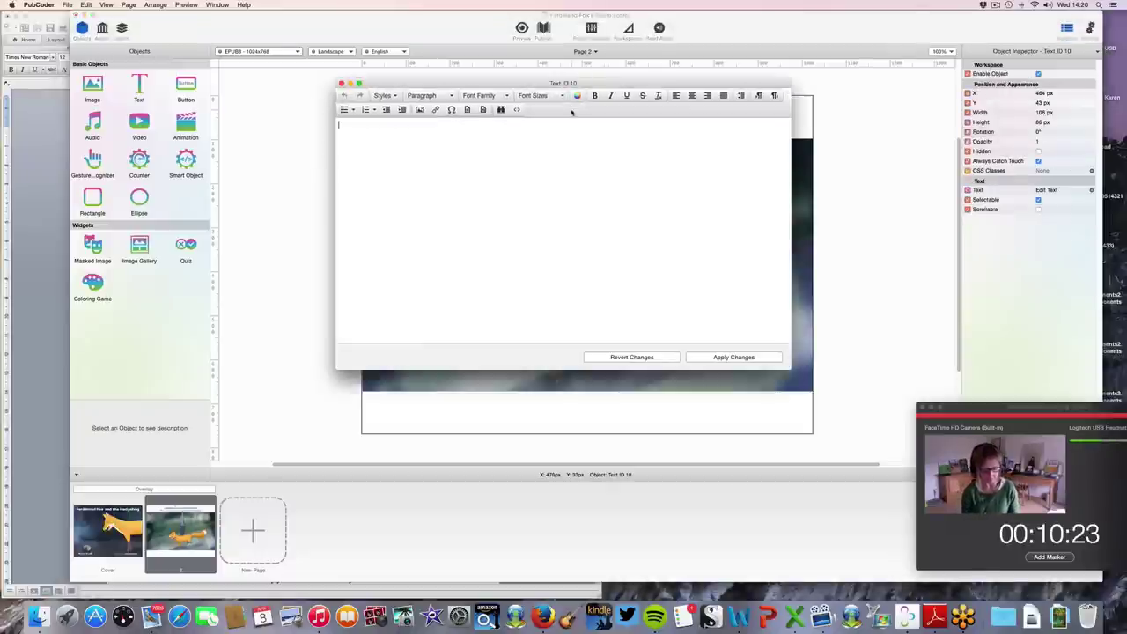
type("Ferdinand Fox trotted down past the park Where the seesaws and swings stood still in the dark.")
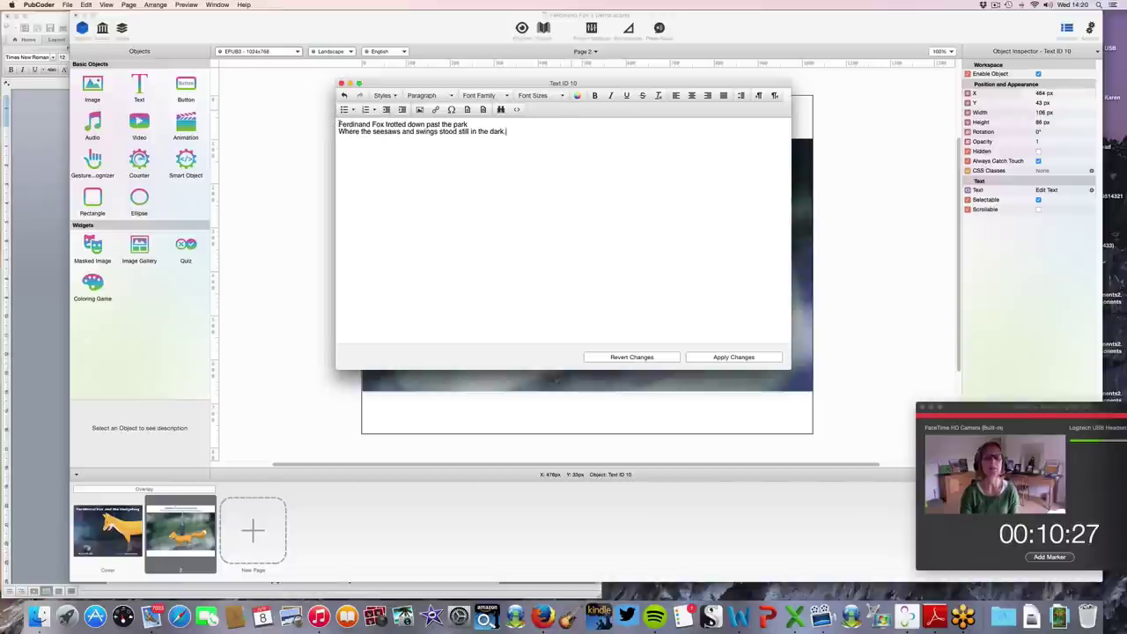
Step: Format both lines of the upper text as centred, 22px, bold Georgia and apply the changes
key("super+a")
left_click_drag(468, 132, 524, 133)
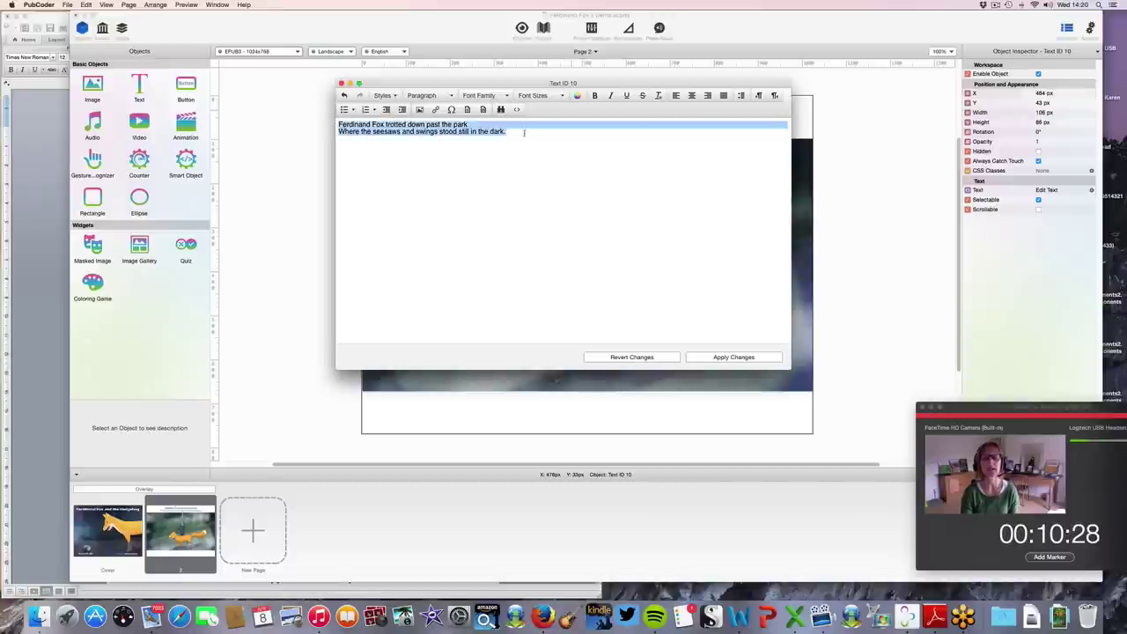
left_click(691, 96)
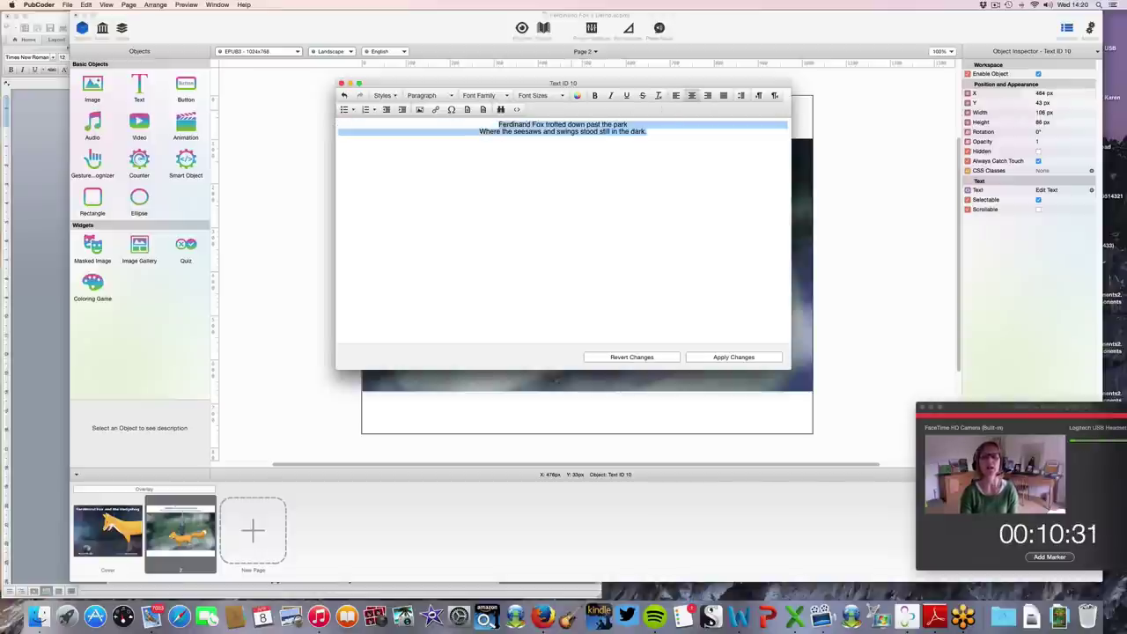
left_click(561, 97)
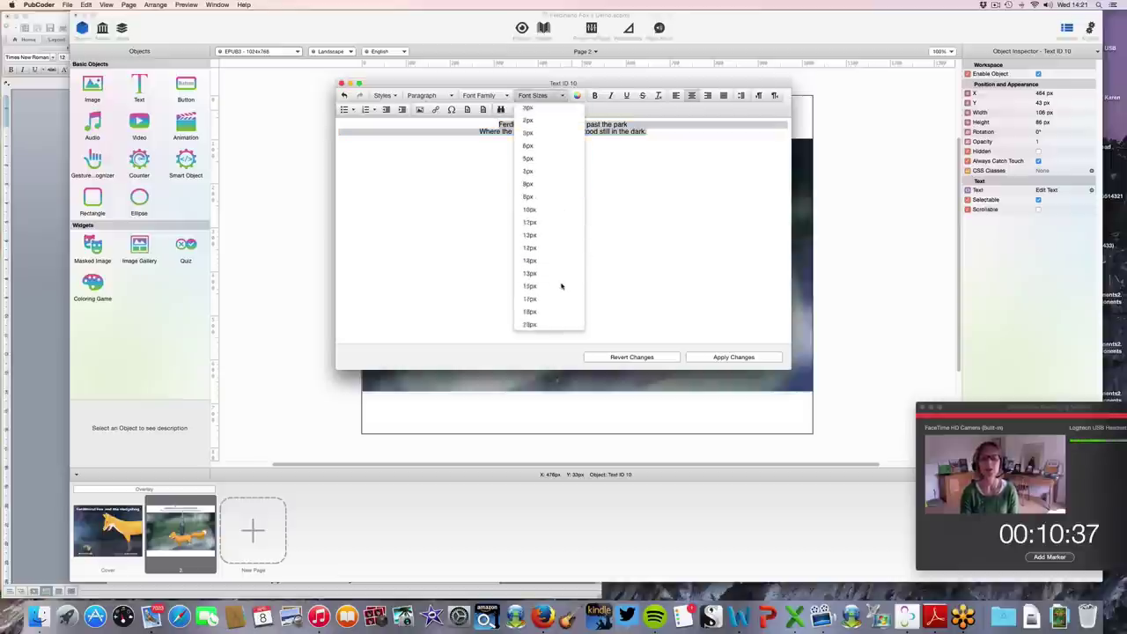
left_click(546, 321)
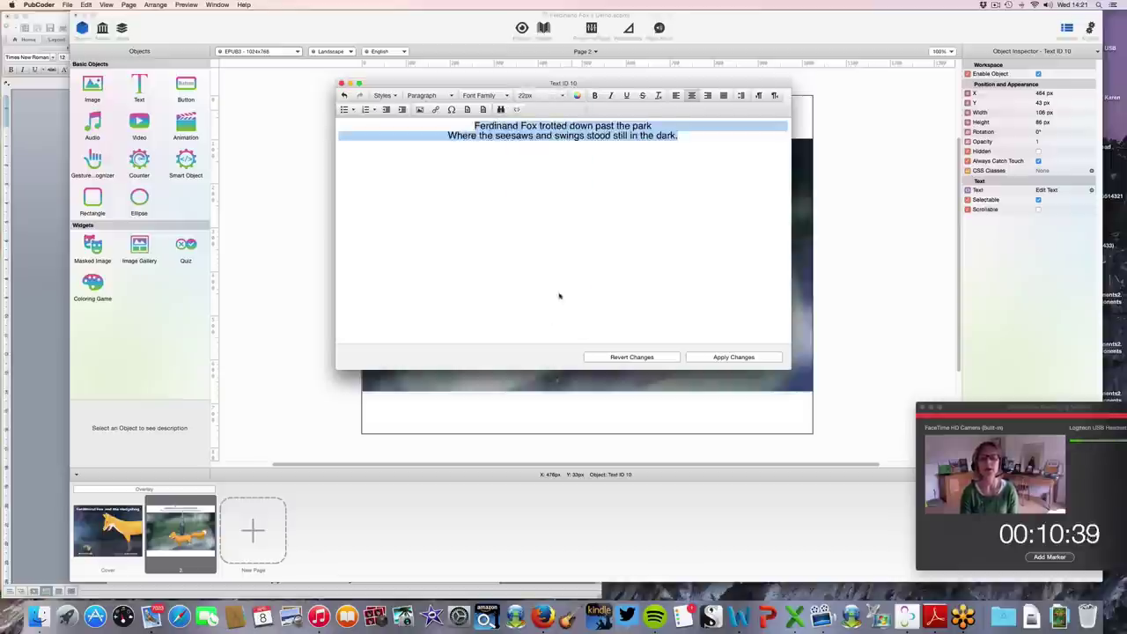
left_click(594, 96)
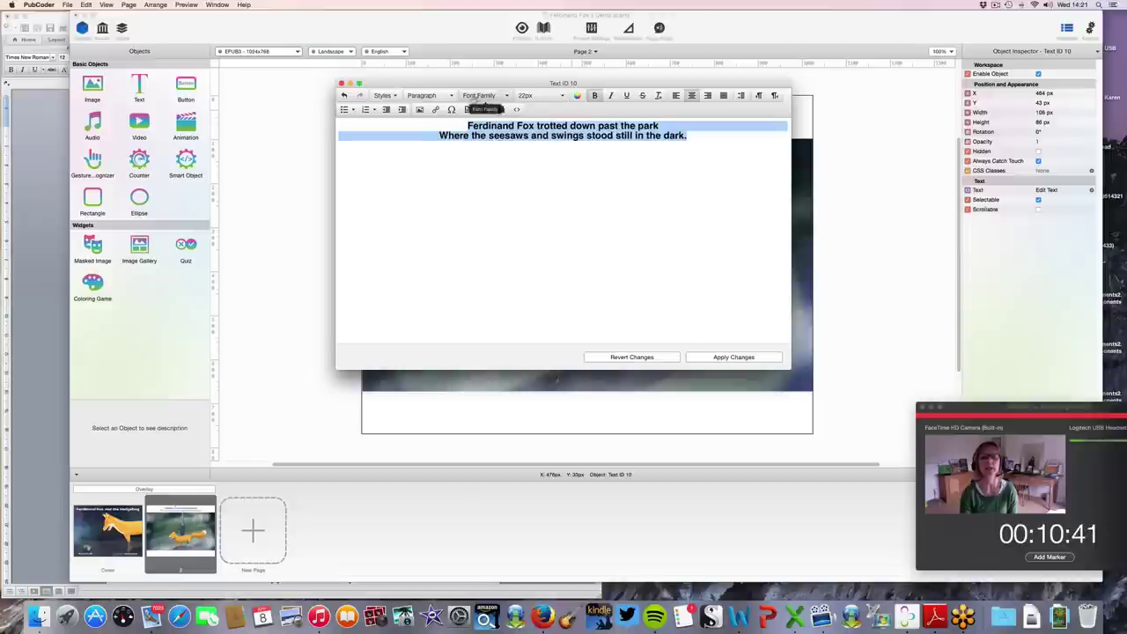
left_click(480, 97)
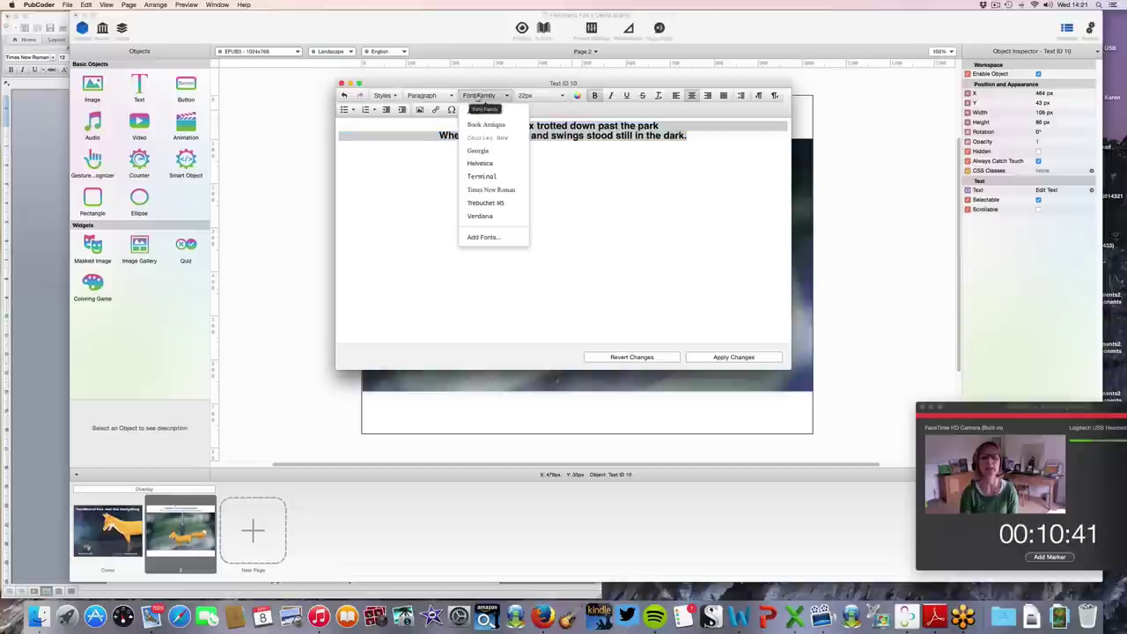
left_click(482, 151)
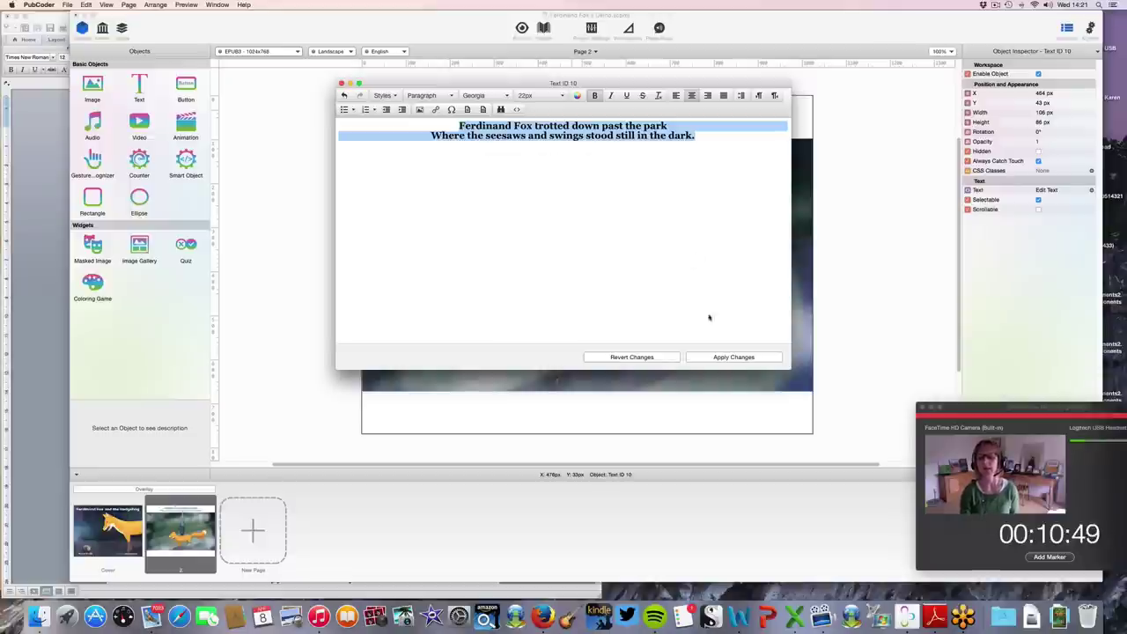
left_click(722, 358)
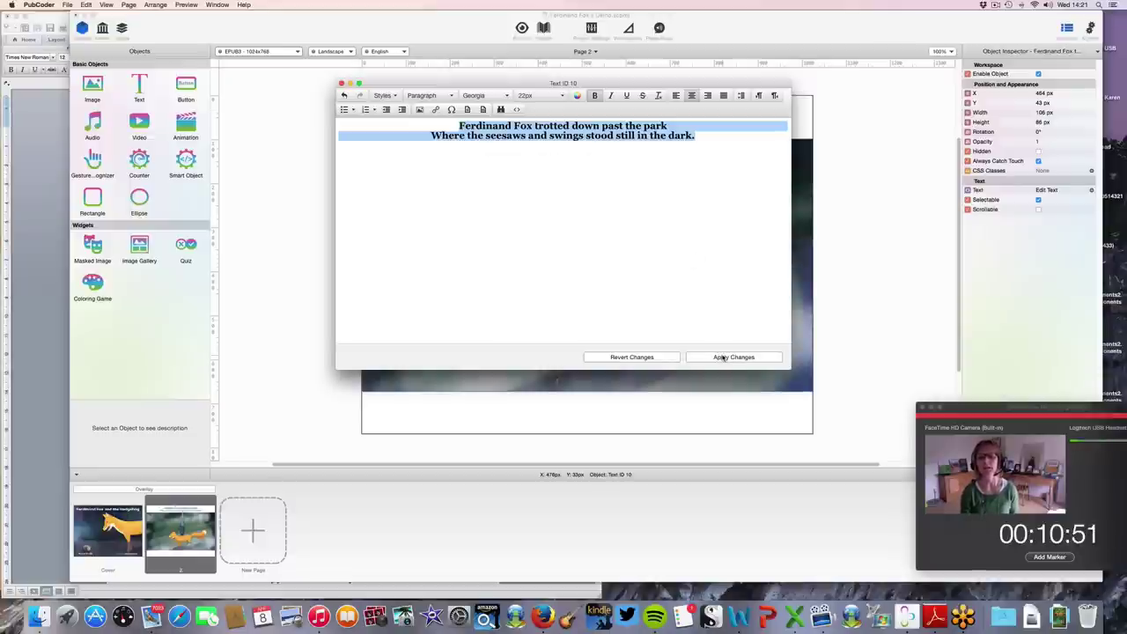
left_click(730, 357)
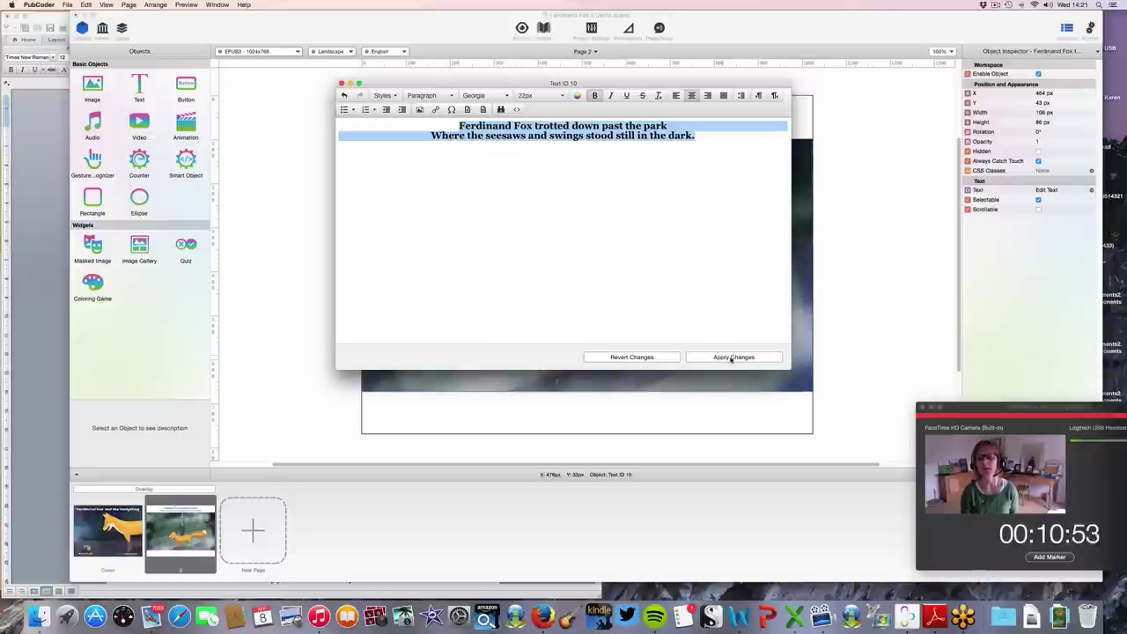
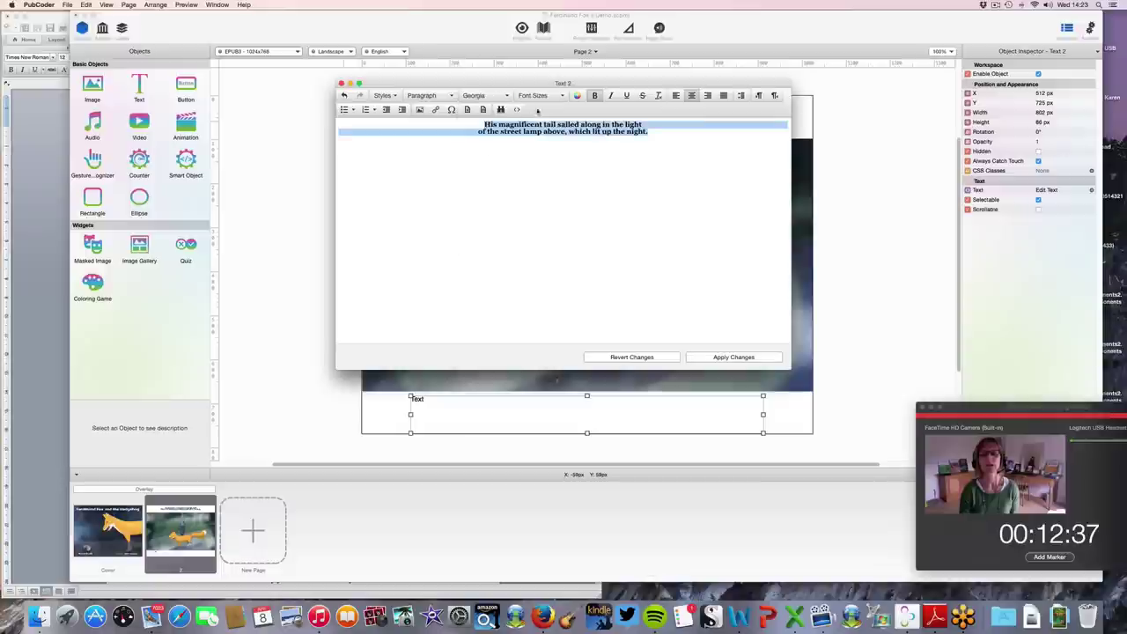
Step: Set the lower text, "His magnificent tail sailed along in the light...", to 22px, apply the change and close the text editor
left_click(535, 95)
scroll(554, 302, "down", 3)
scroll(554, 302, "down", 2)
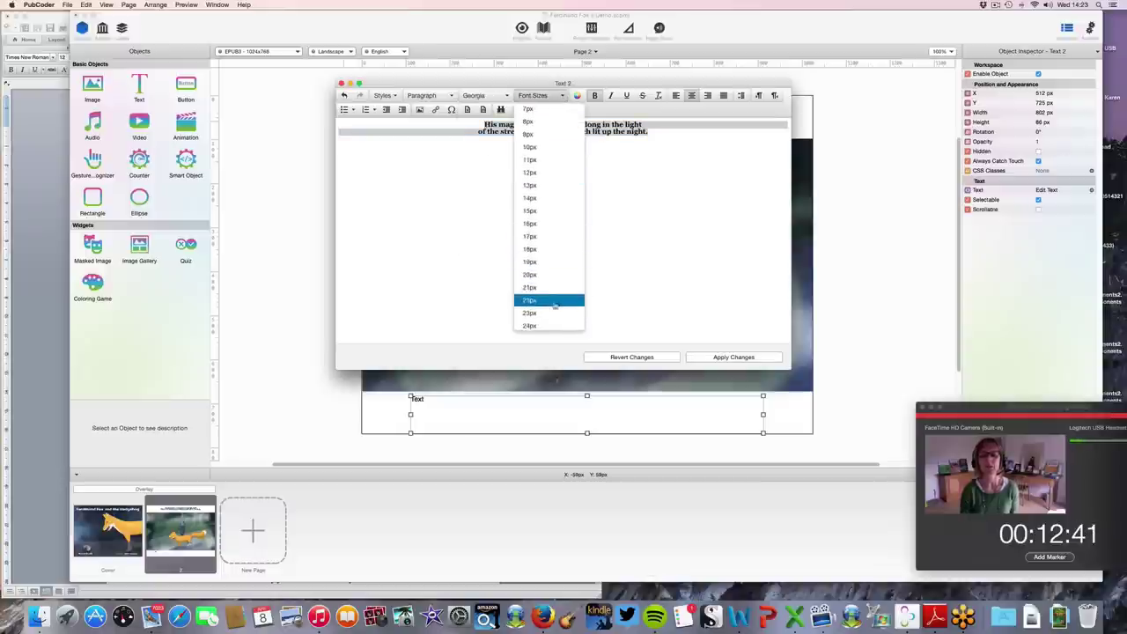
left_click(546, 299)
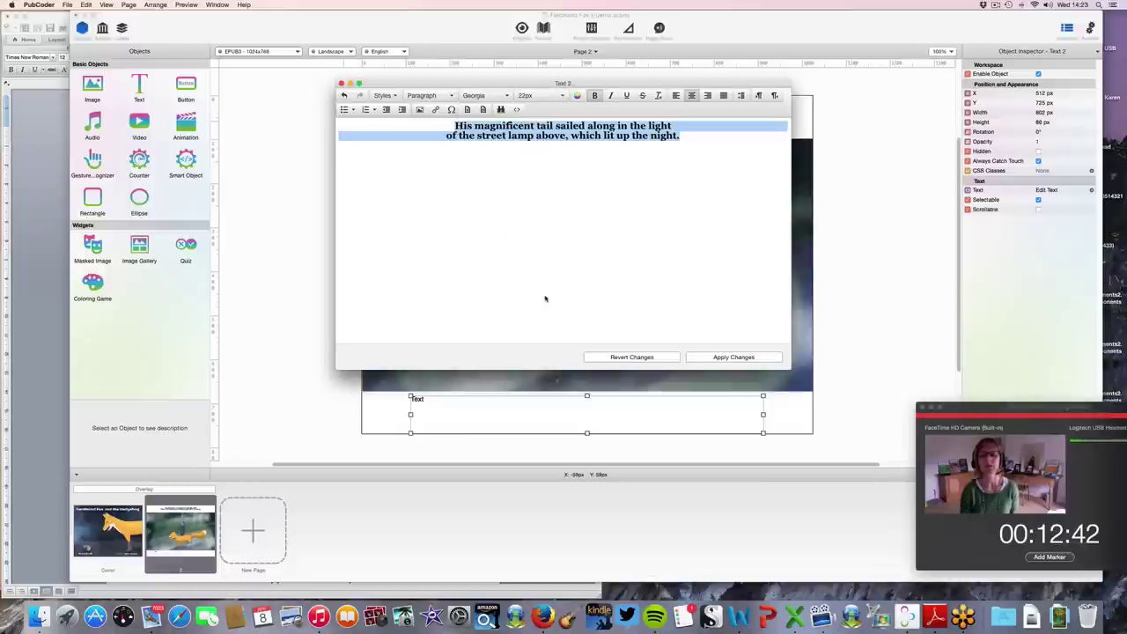
left_click(719, 358)
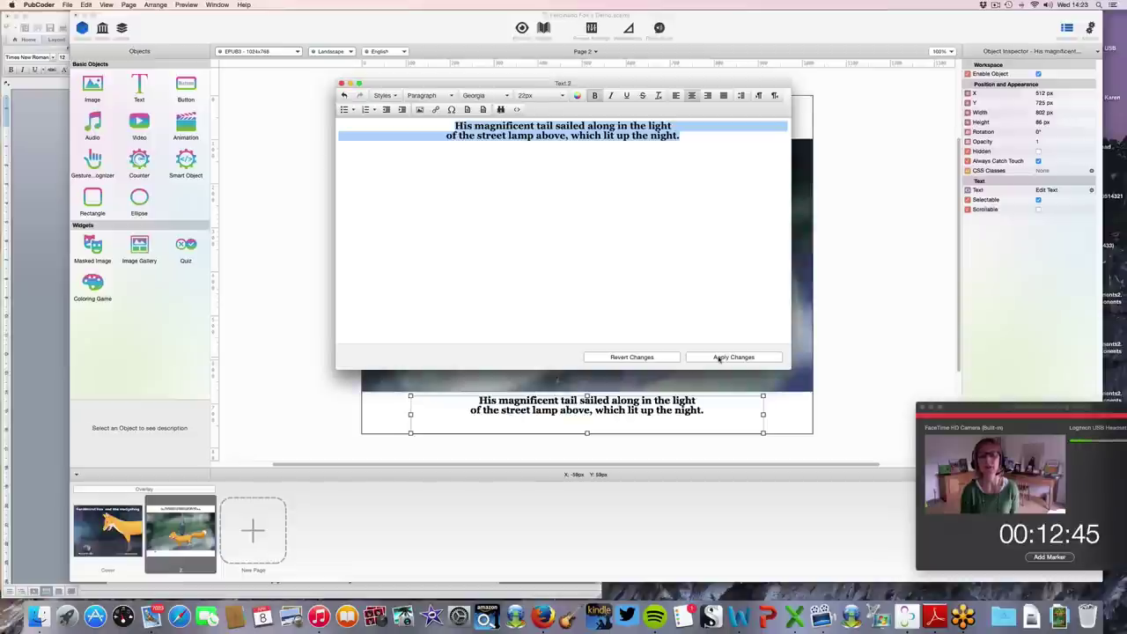
left_click(342, 84)
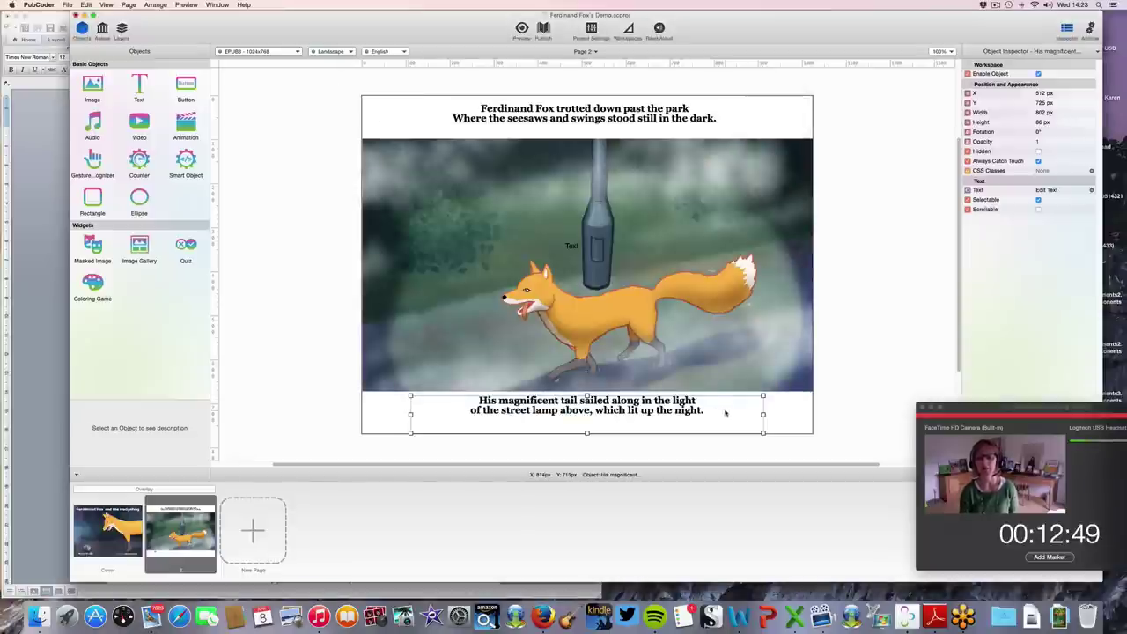
left_click(848, 343)
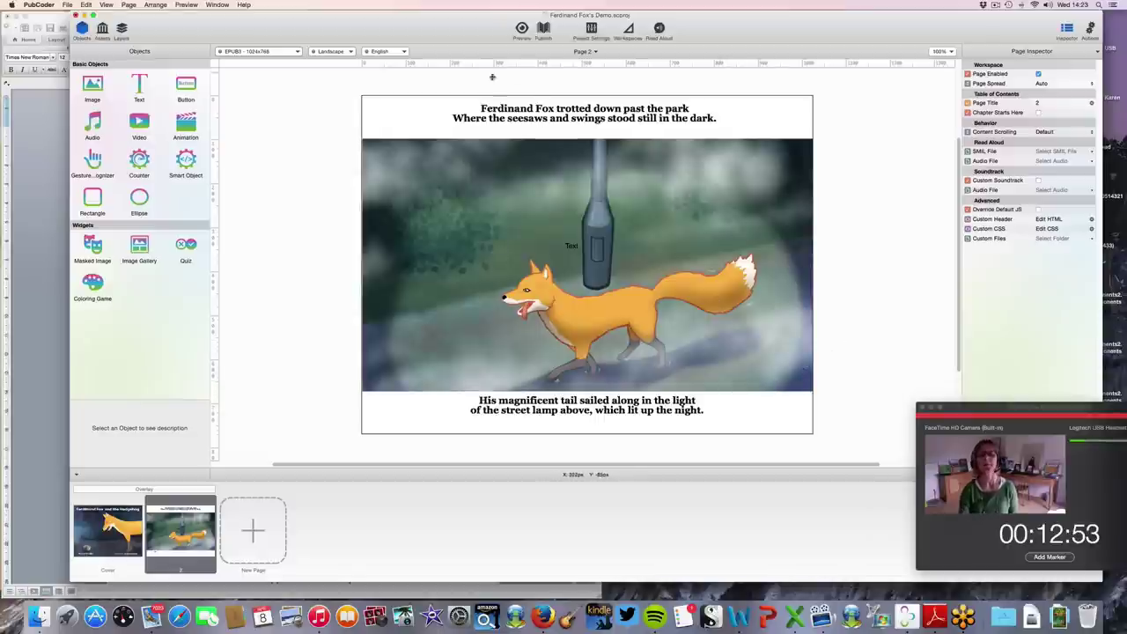
left_click(495, 121)
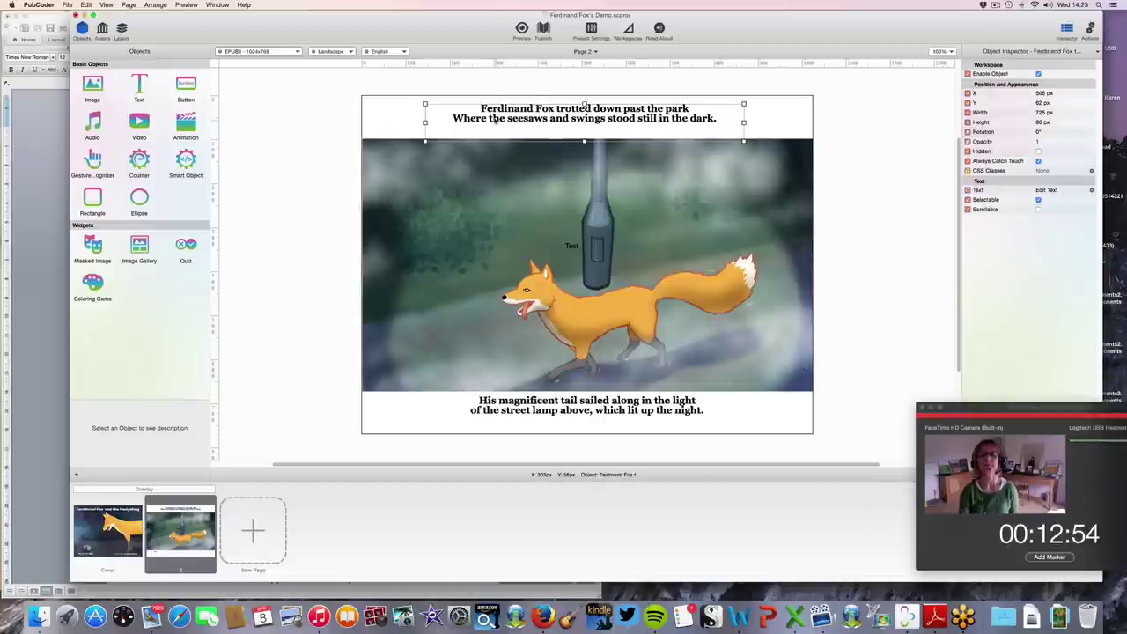
left_click(874, 131)
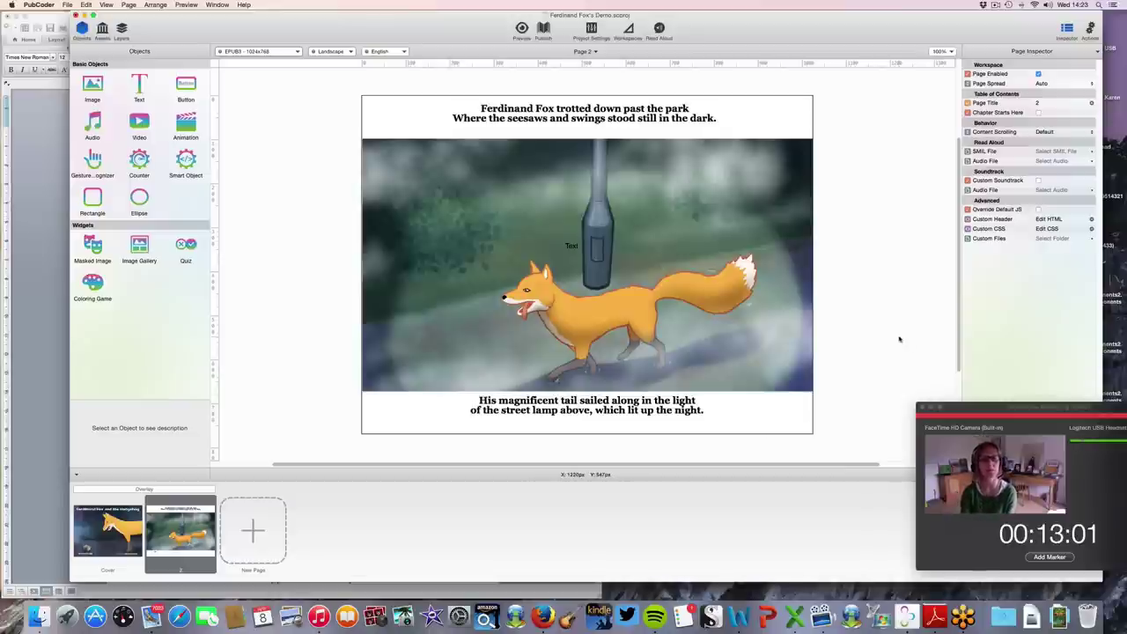
Step: Add page 3 after the fox page and place the 02-Fox-into-the-woods cropped image on it
left_click(252, 534)
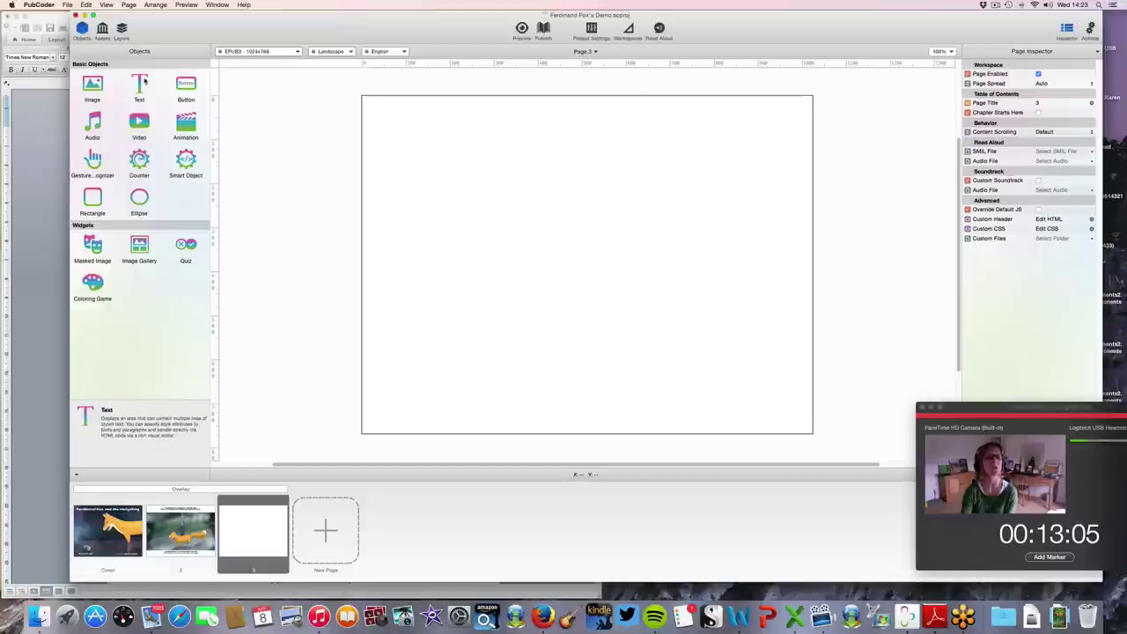
left_click(102, 30)
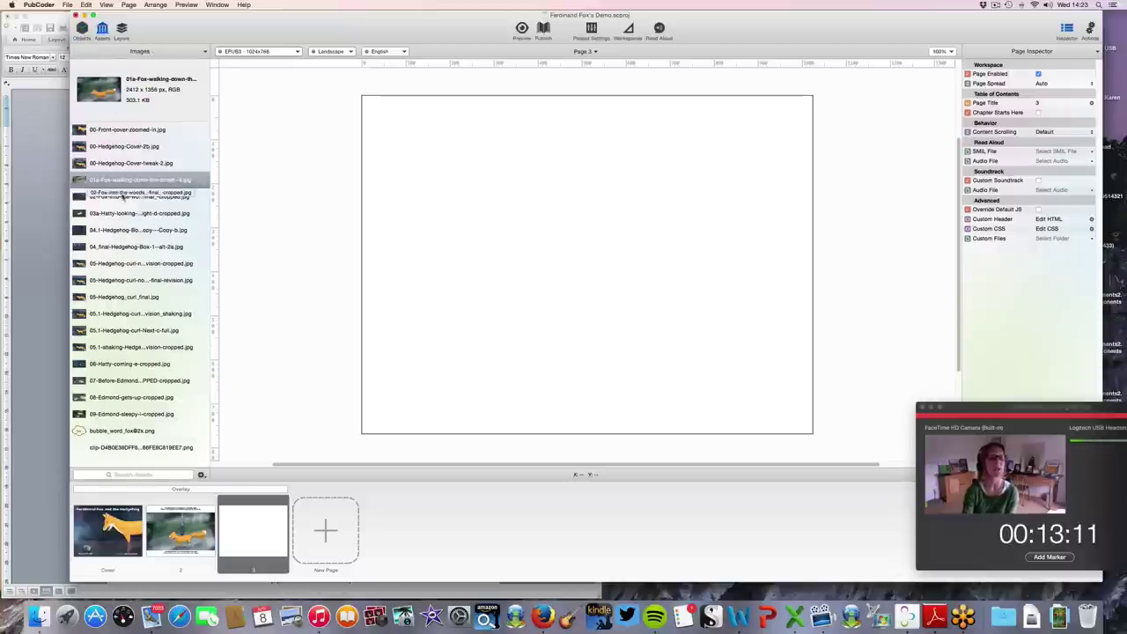
left_click_drag(128, 200, 566, 282)
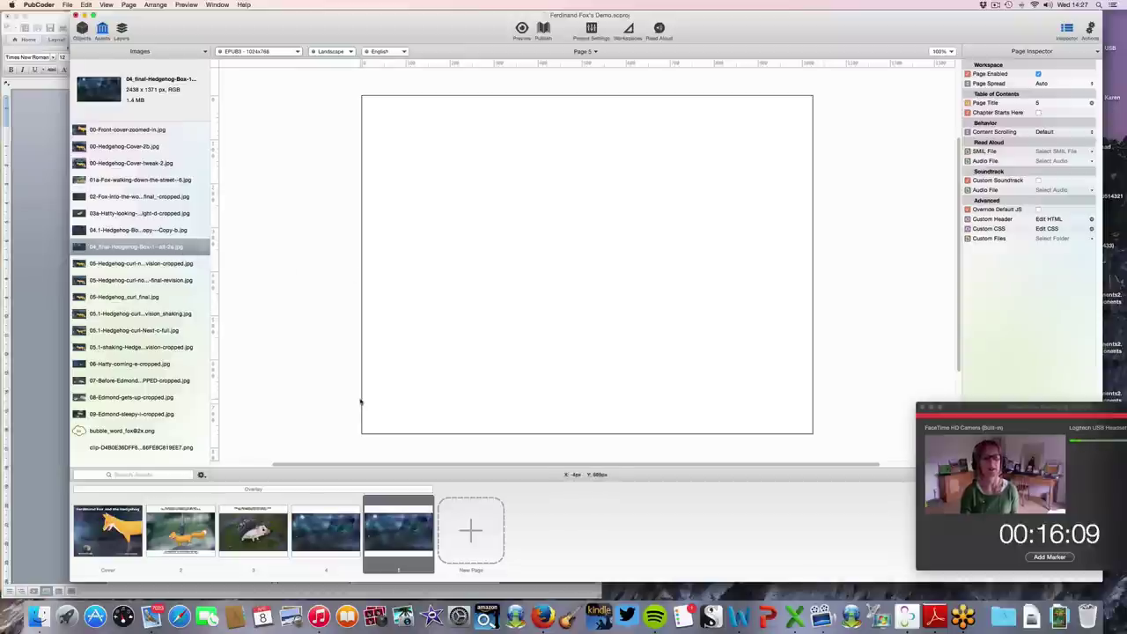
Step: Place 04_final-Hedgehog-Box-1--alt-2a.jpg across the full width of page 5 and crop it inside its frame at 44% zoom
left_click_drag(140, 248, 583, 271)
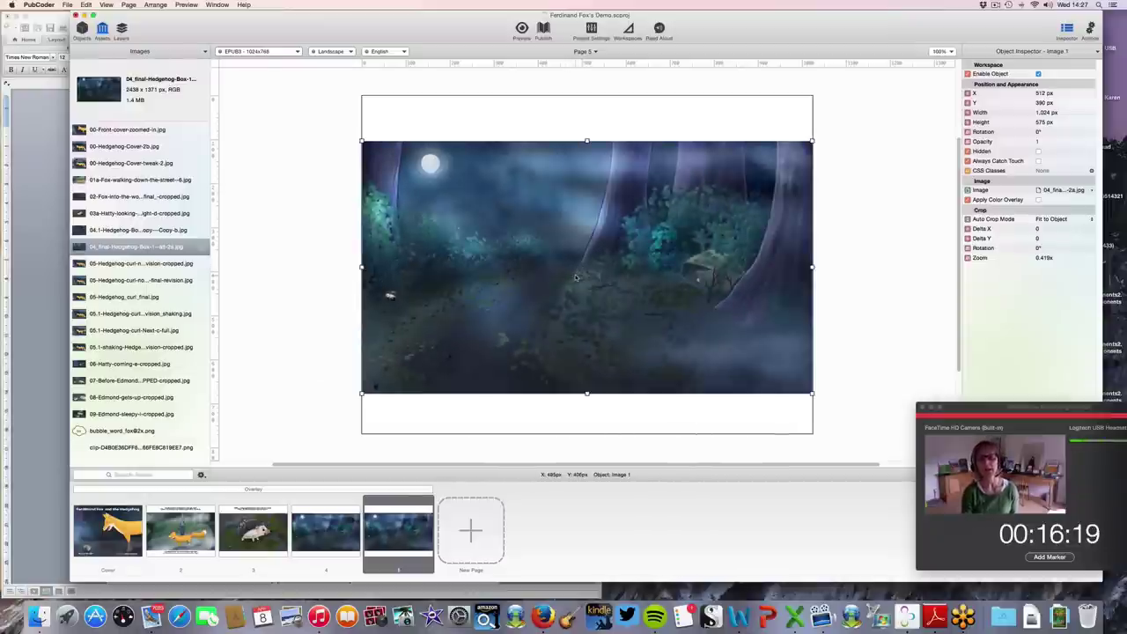
right_click(576, 276)
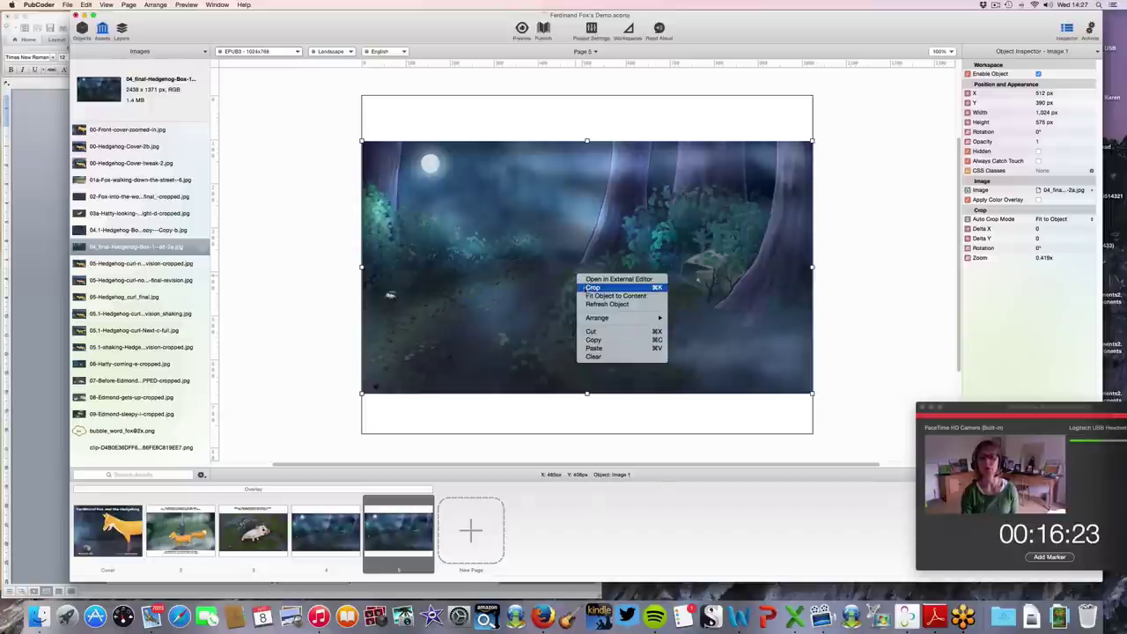
left_click(584, 288)
mouse_move(578, 444)
left_mouse_down()
mouse_move(594, 448)
mouse_move(582, 445)
left_mouse_up()
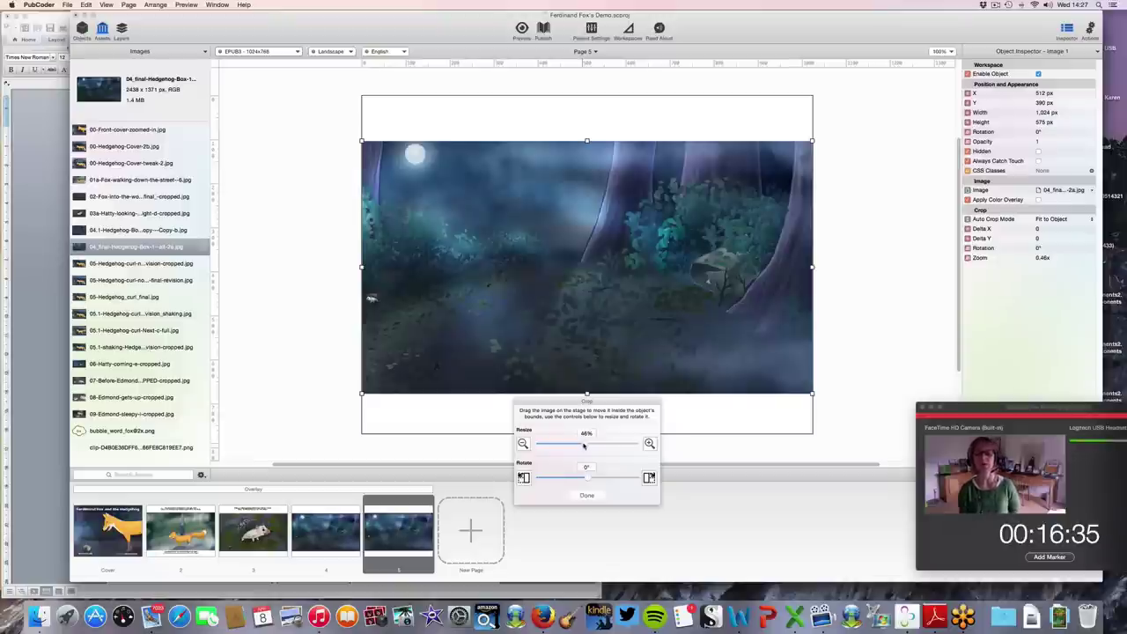
left_click_drag(583, 445, 581, 445)
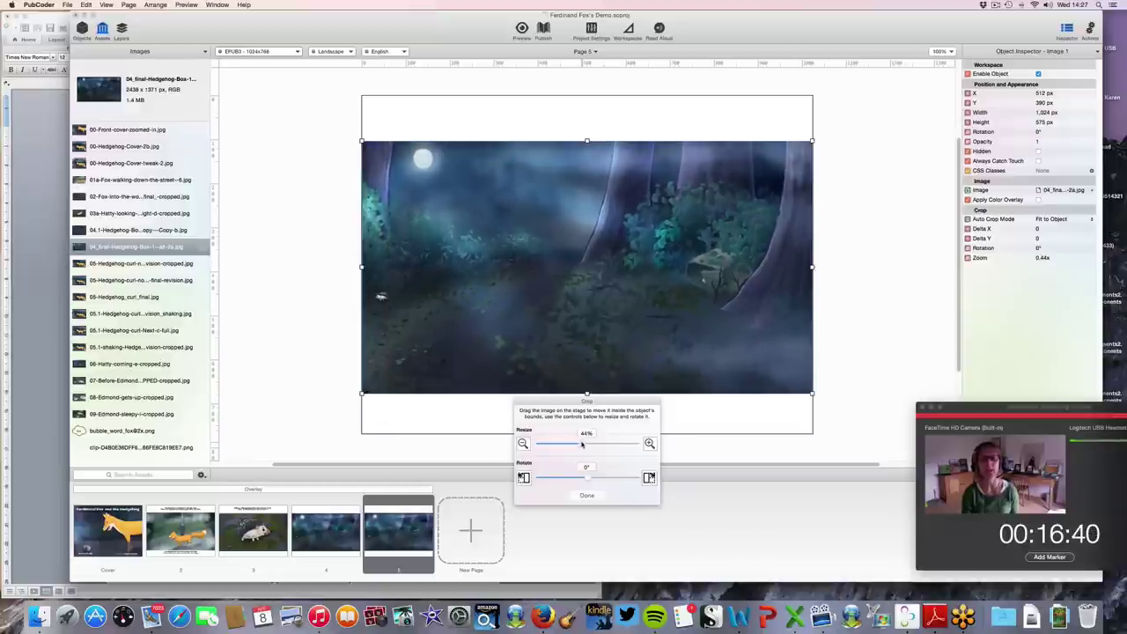
left_click(856, 258)
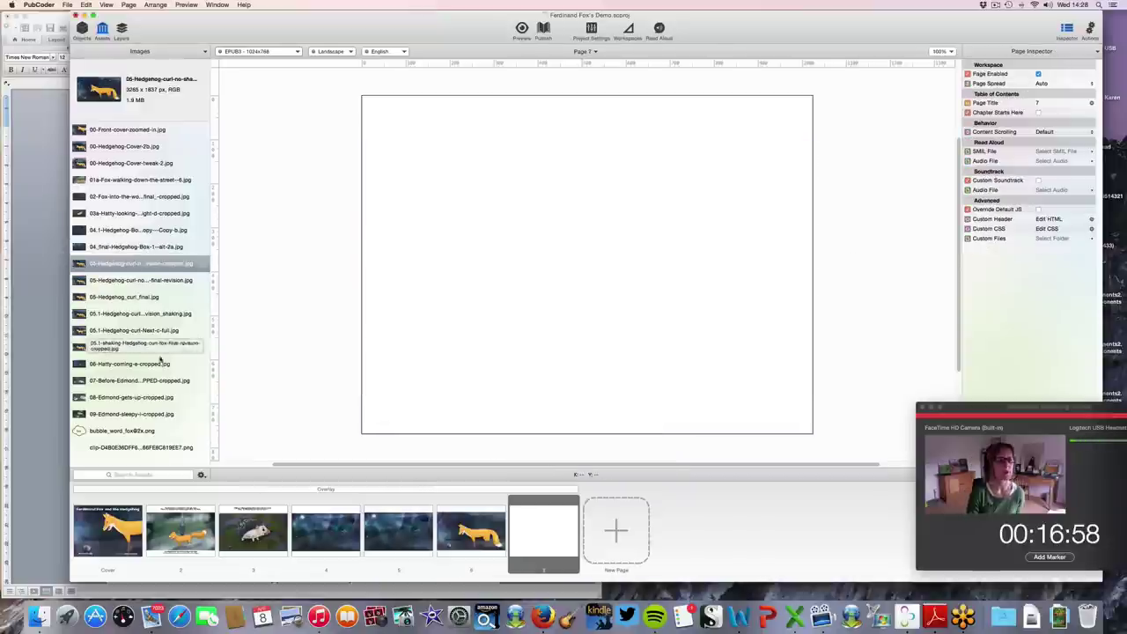
Step: Place the 07-Before-Edmond cropped image across the full width of page 7, showing the two hedgehogs
left_click(123, 381)
left_click_drag(123, 382, 561, 276)
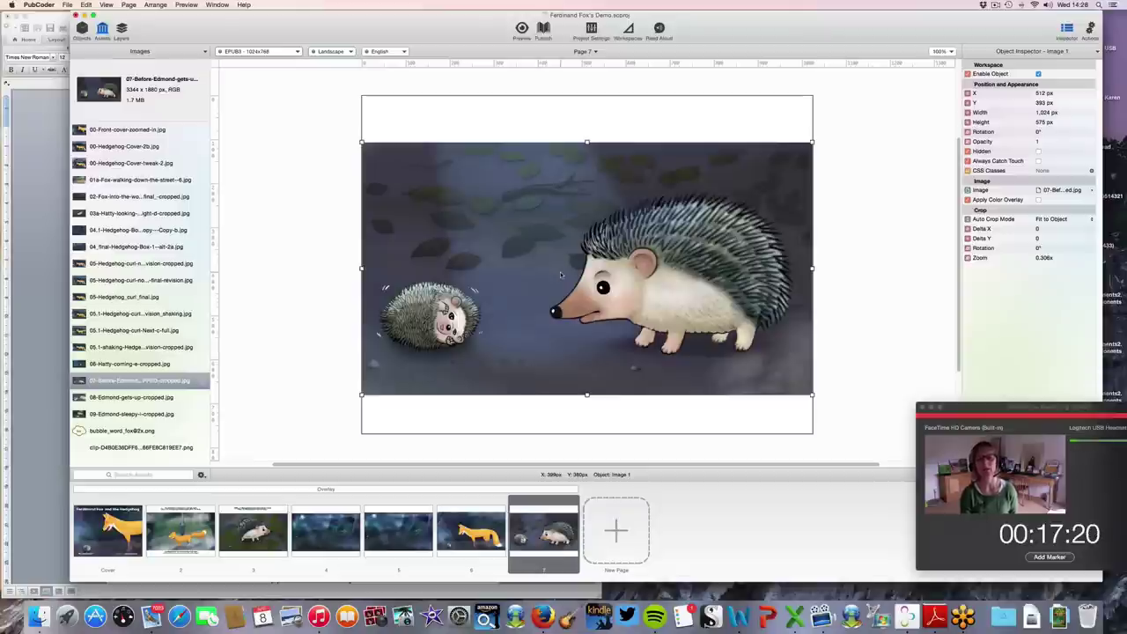
mouse_move(587, 395)
left_mouse_down()
mouse_move(586, 430)
mouse_move(586, 395)
left_mouse_up()
left_click(865, 297)
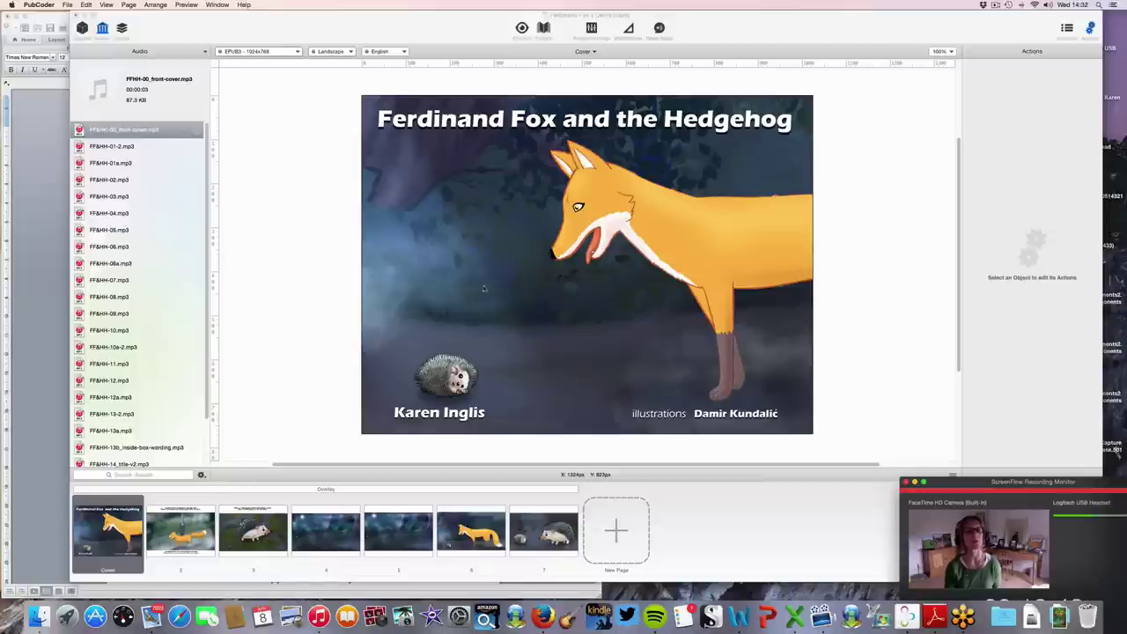
Step: List the project's audio assets and place FF&HH-00_front-cover.mp3 on the empty area beside the cover page
left_click(159, 52)
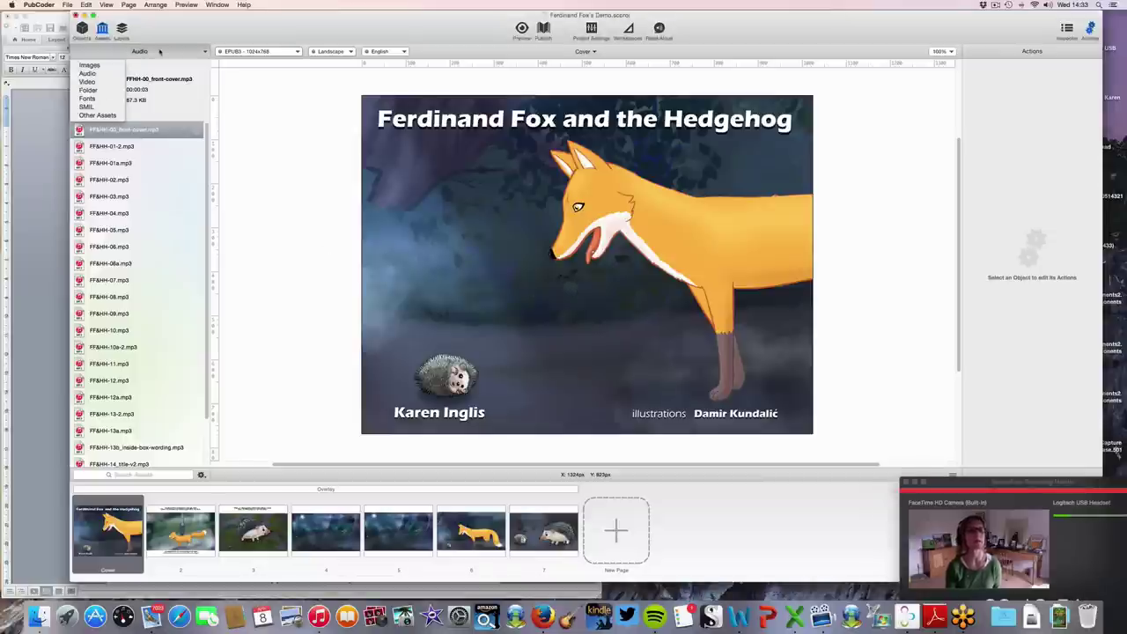
left_click(102, 33)
left_click(201, 52)
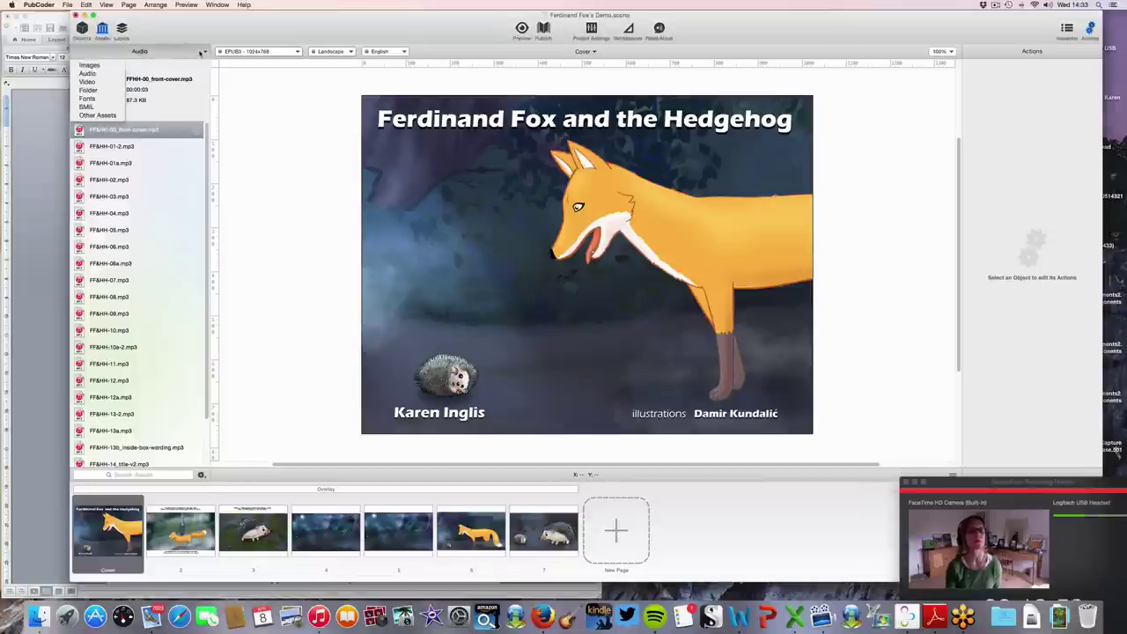
left_click(115, 75)
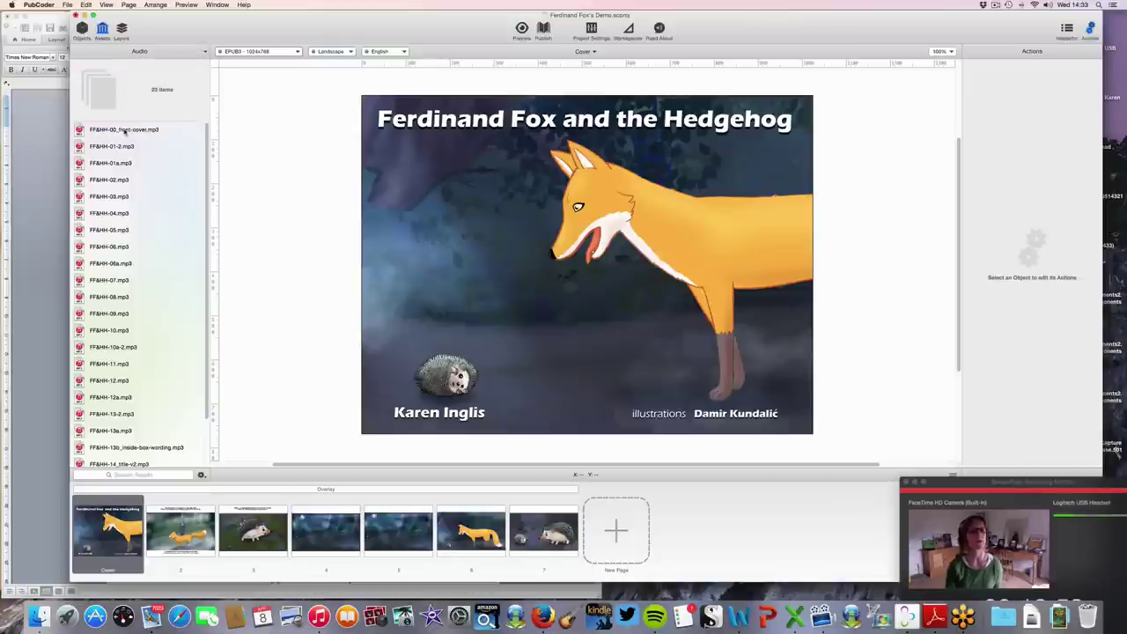
left_click(124, 130)
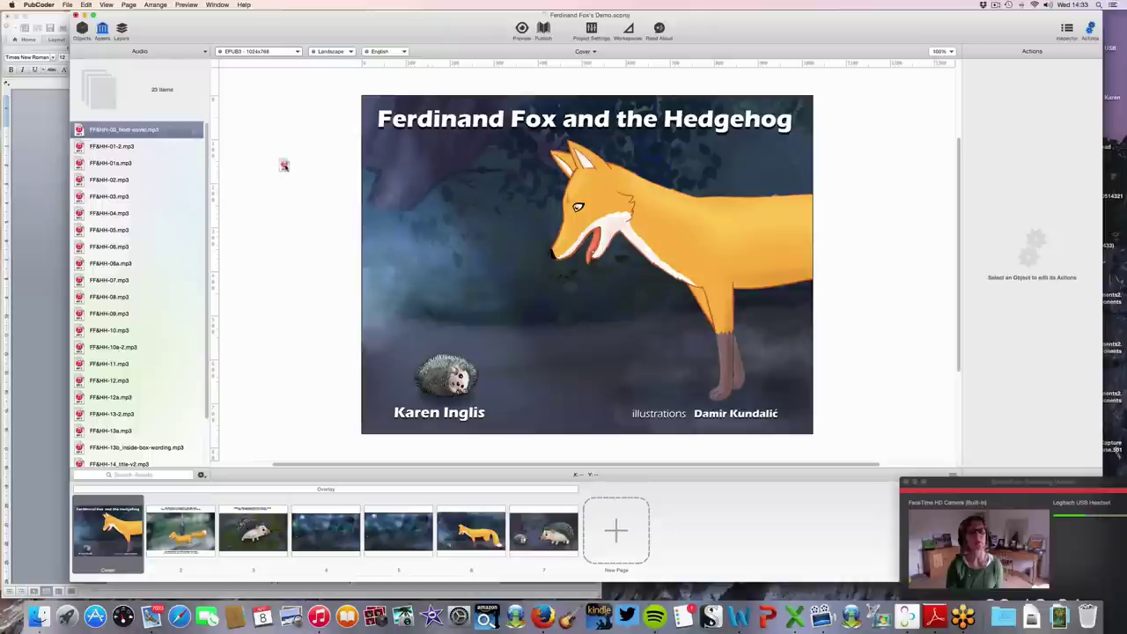
left_click_drag(284, 164, 284, 165)
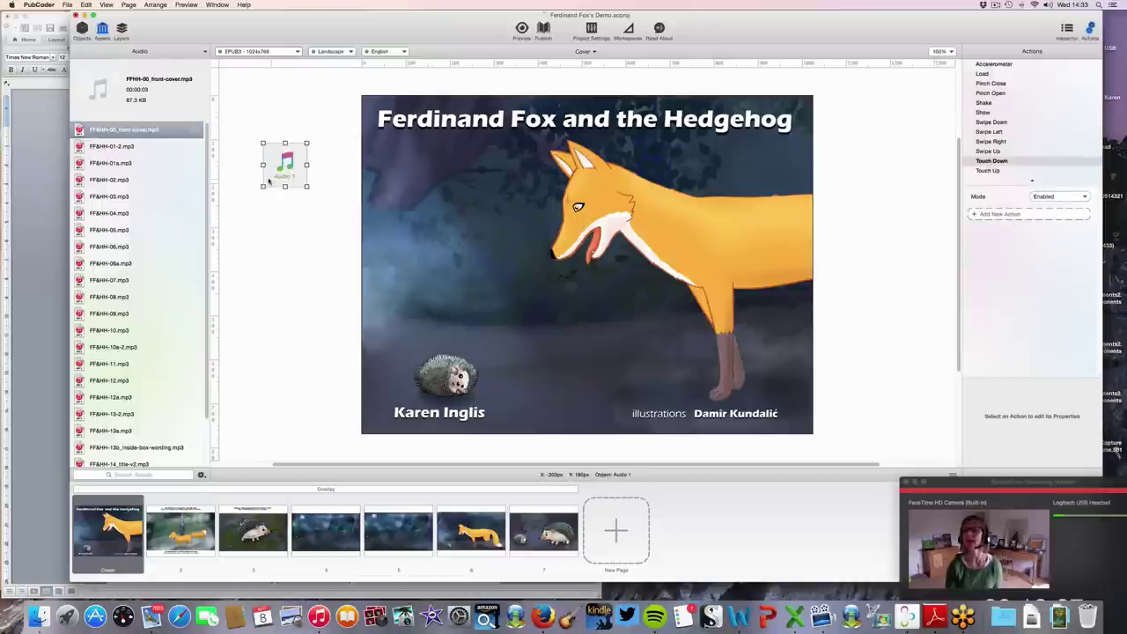
Step: Add a Play Audio action to the cover audio object's Load event, with Self as the target
left_click(1066, 29)
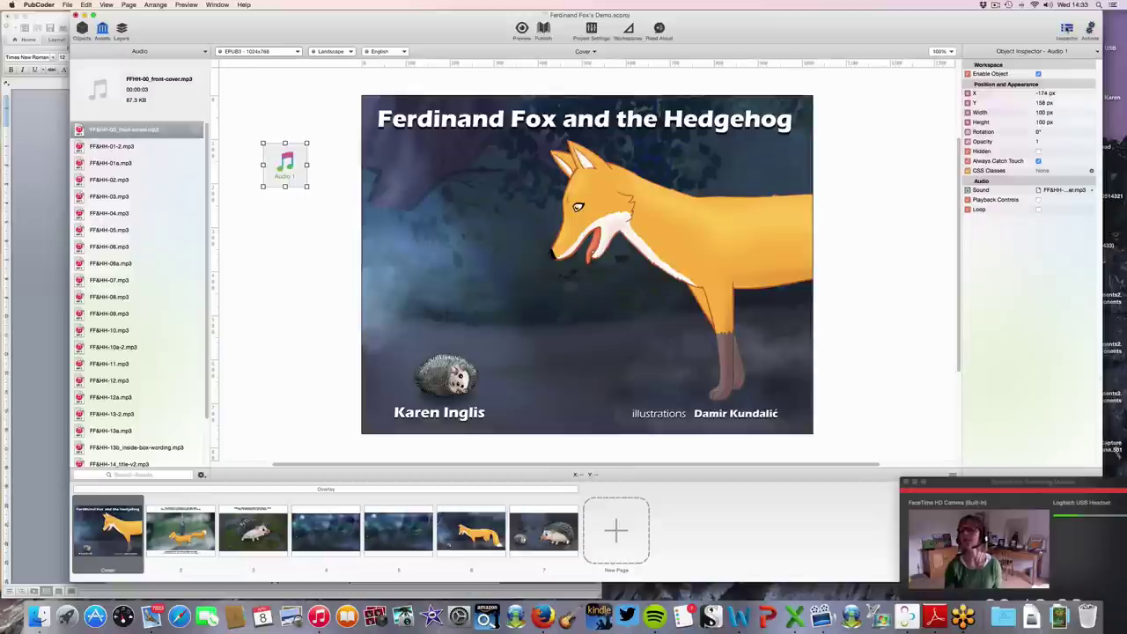
left_click(1090, 29)
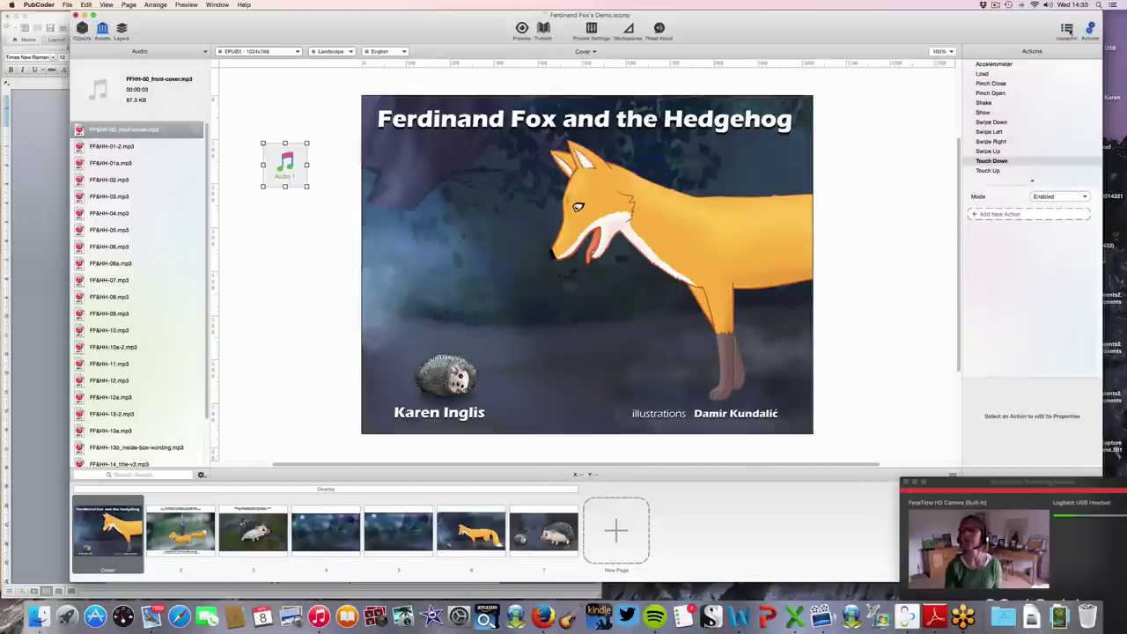
left_click(1066, 29)
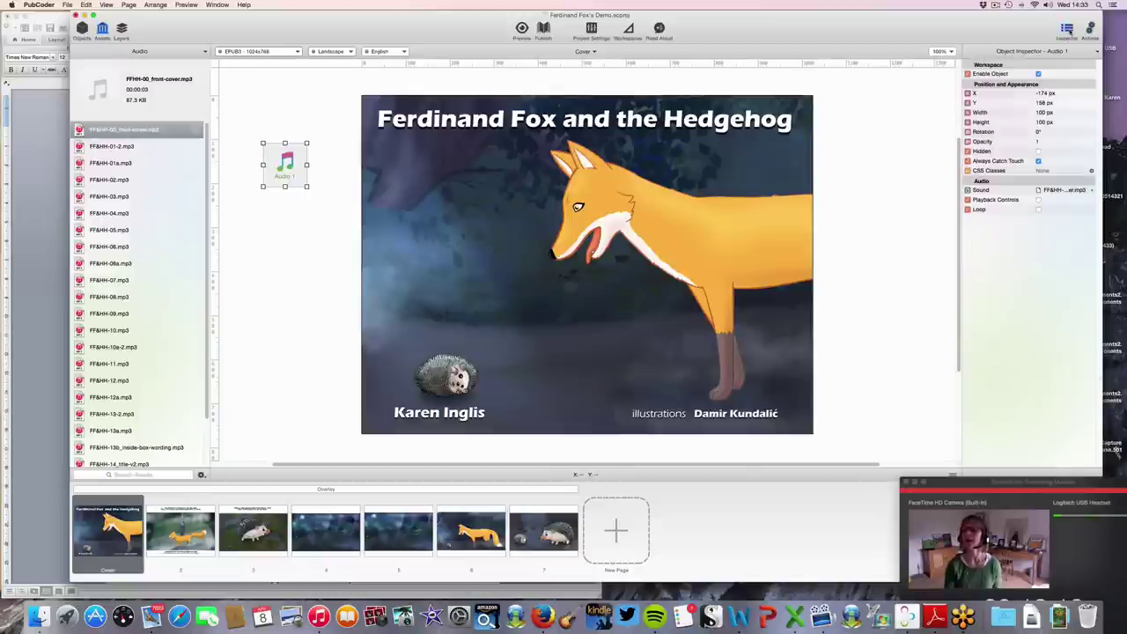
left_click(1090, 29)
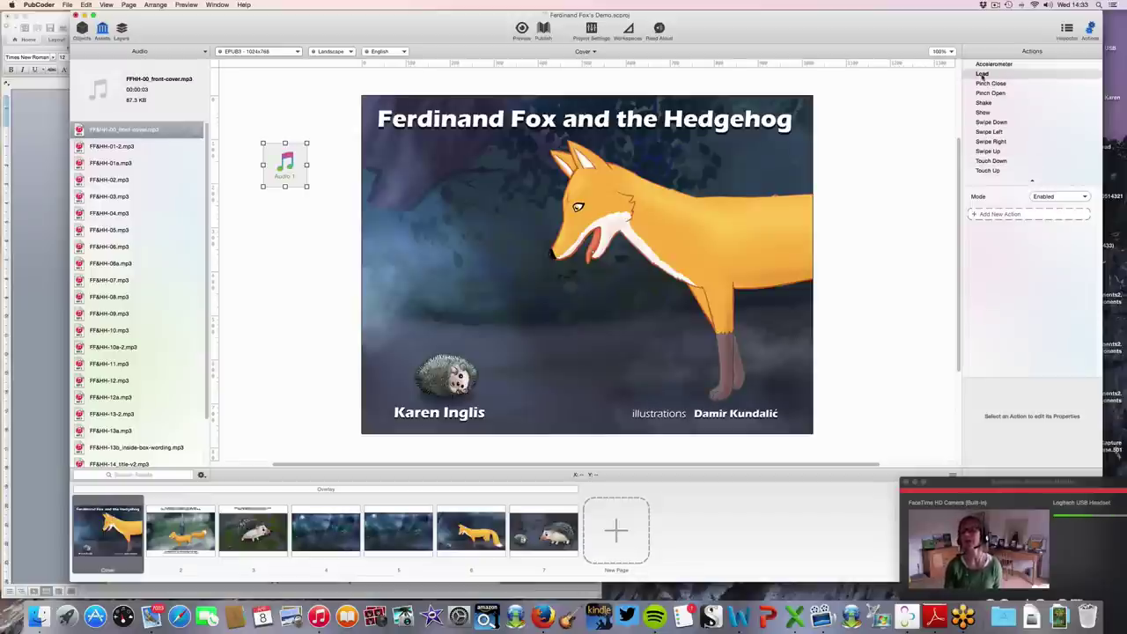
left_click(1000, 215)
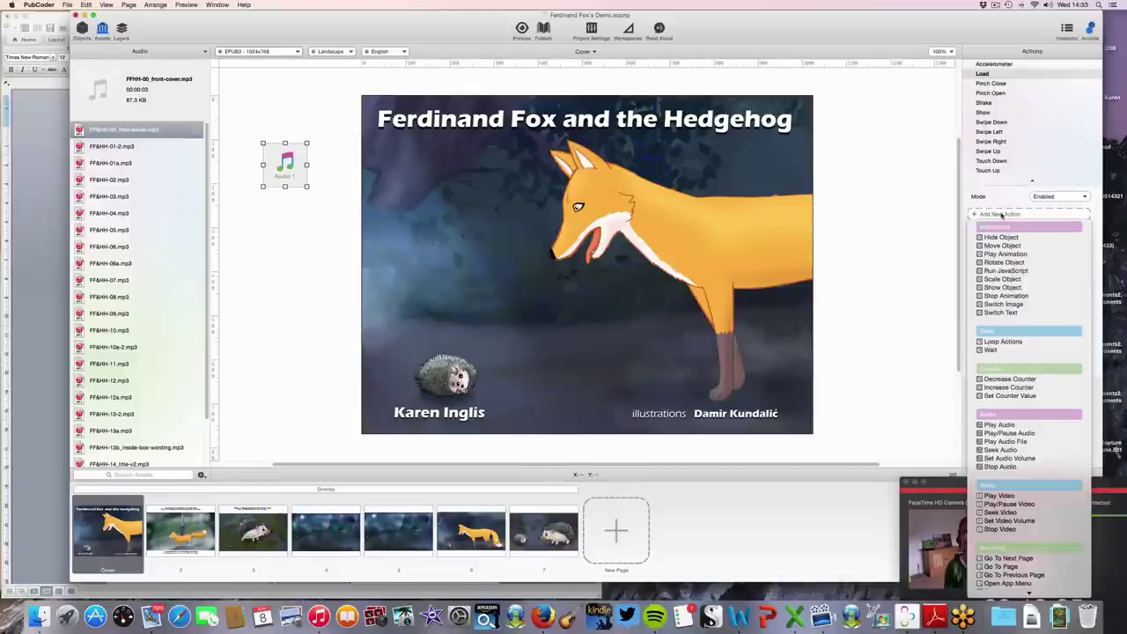
left_click(999, 425)
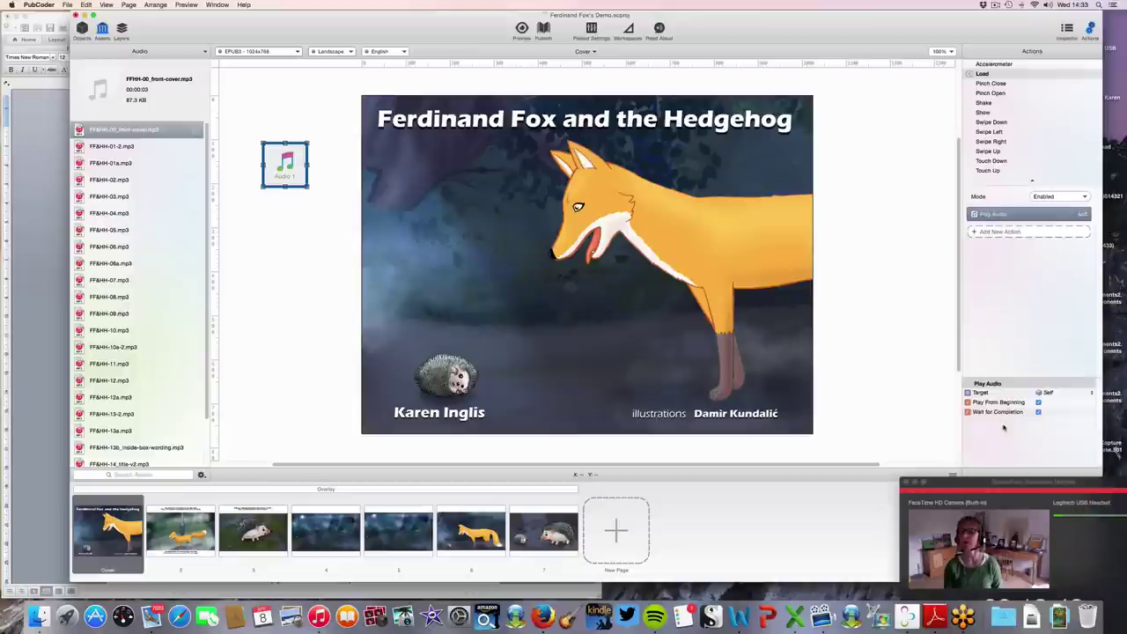
left_click(1091, 392)
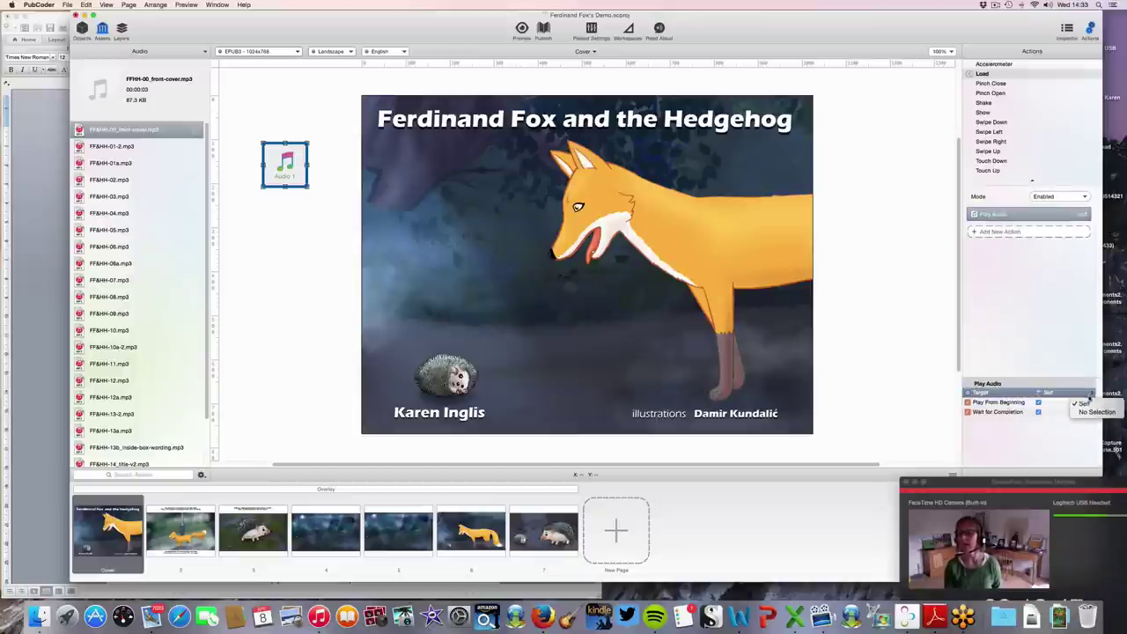
left_click(1084, 403)
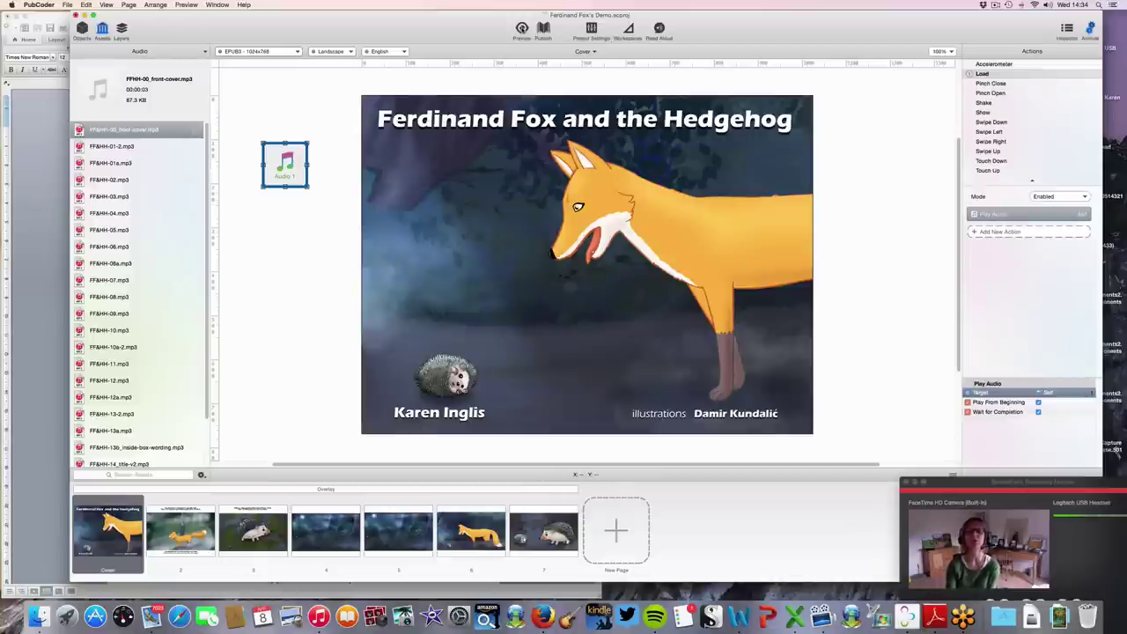
Step: Preview the cover page to check the audio, and close the preview
left_click(521, 29)
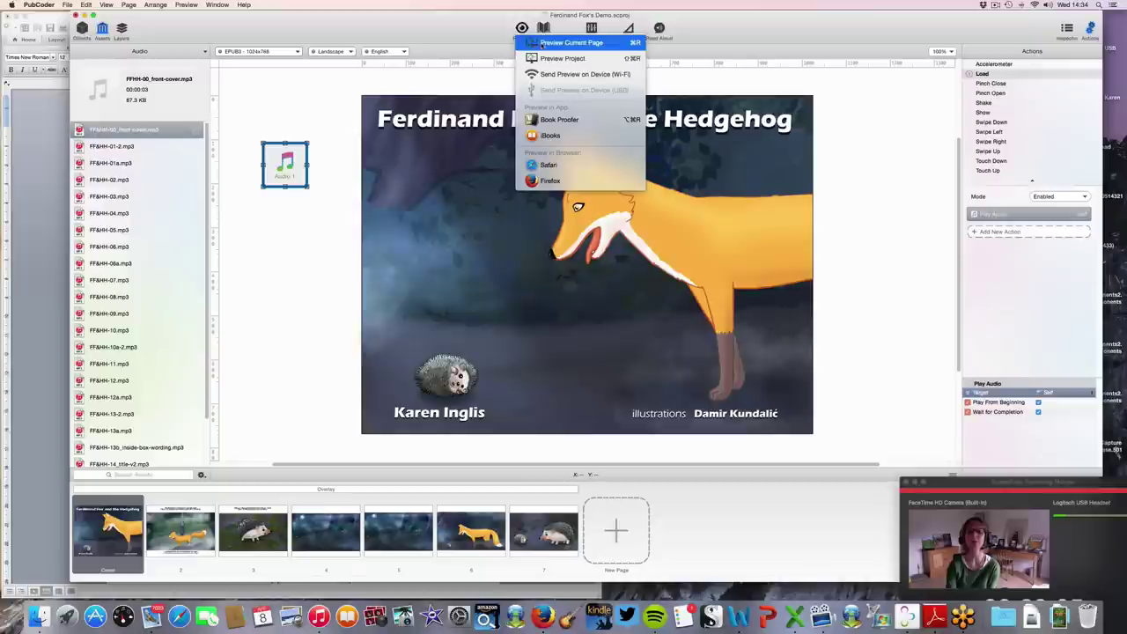
left_click(542, 44)
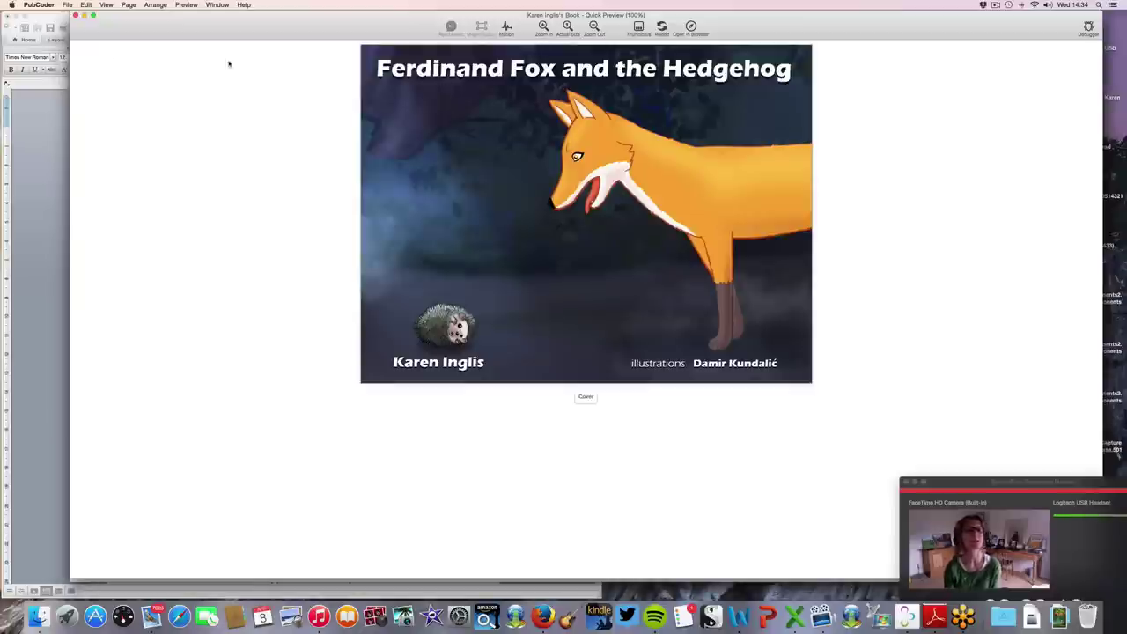
left_click(73, 15)
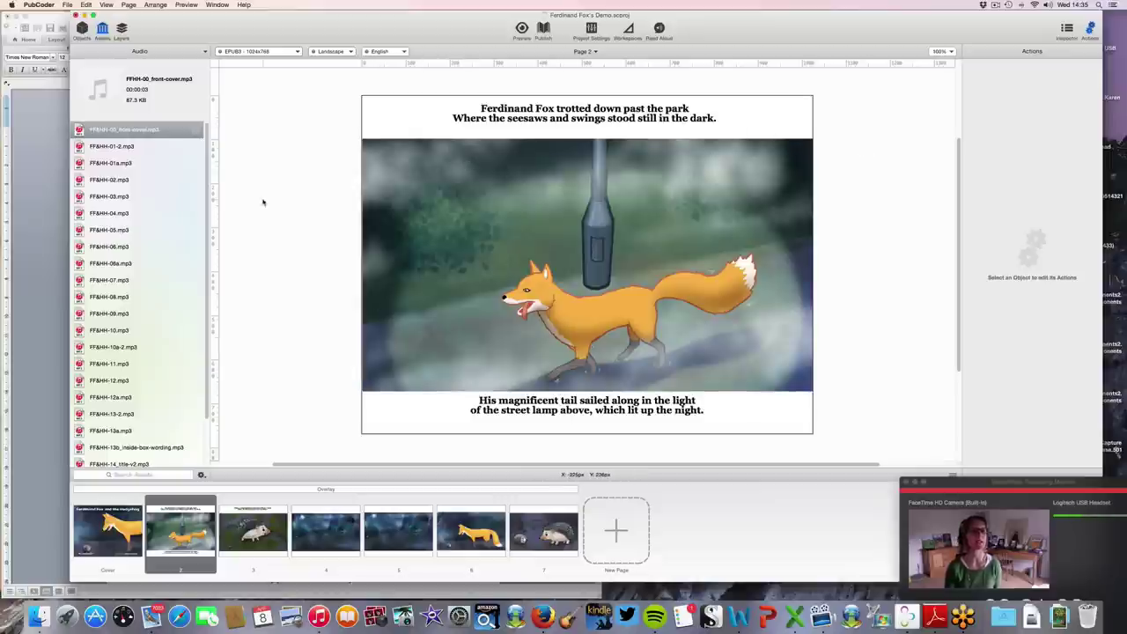
Step: Place the audio file FF&HH-01a.mp3 on the empty area beside page 2
left_click(101, 163)
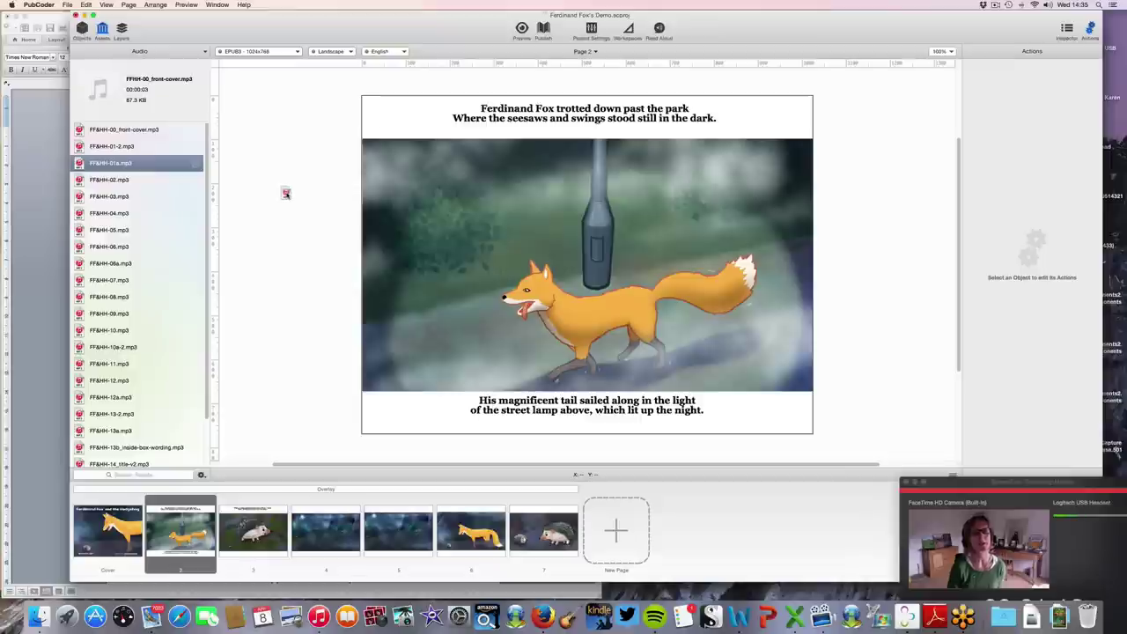
left_click_drag(285, 192, 286, 192)
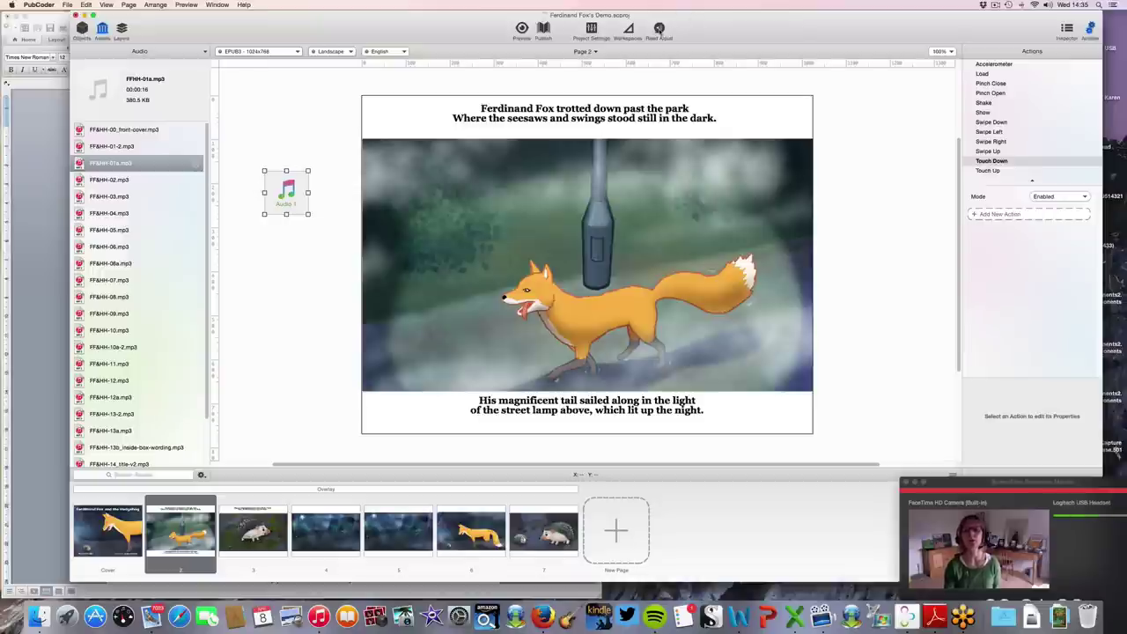
Step: Start the Read Aloud setup for page 2, keep both text objects in reading order and continue to the split characters
left_click(658, 28)
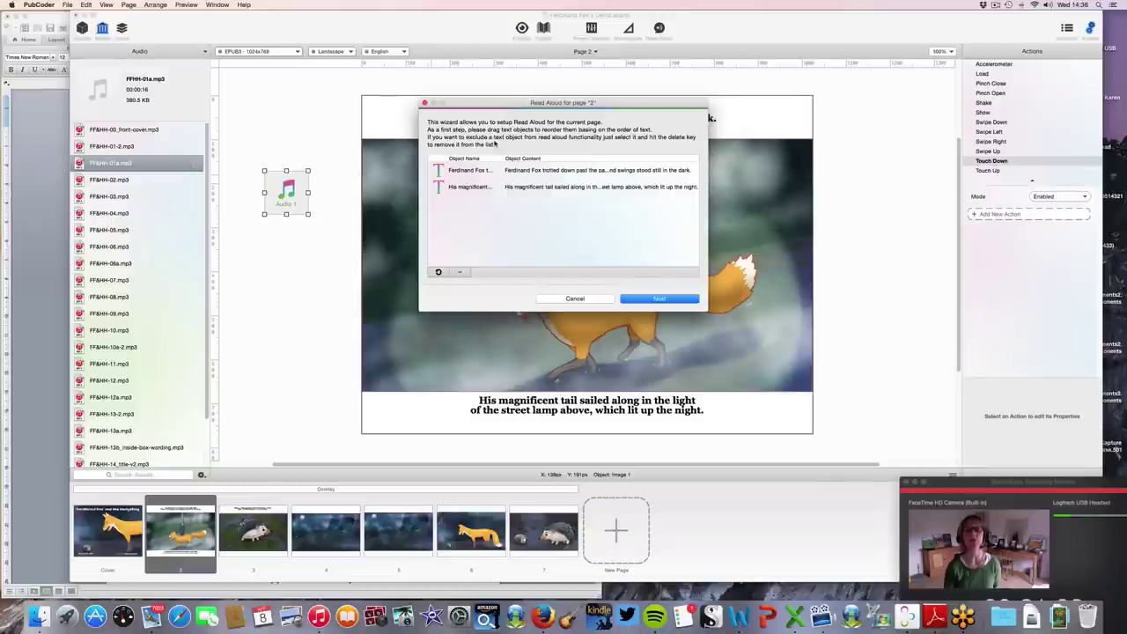
left_click_drag(471, 104, 594, 110)
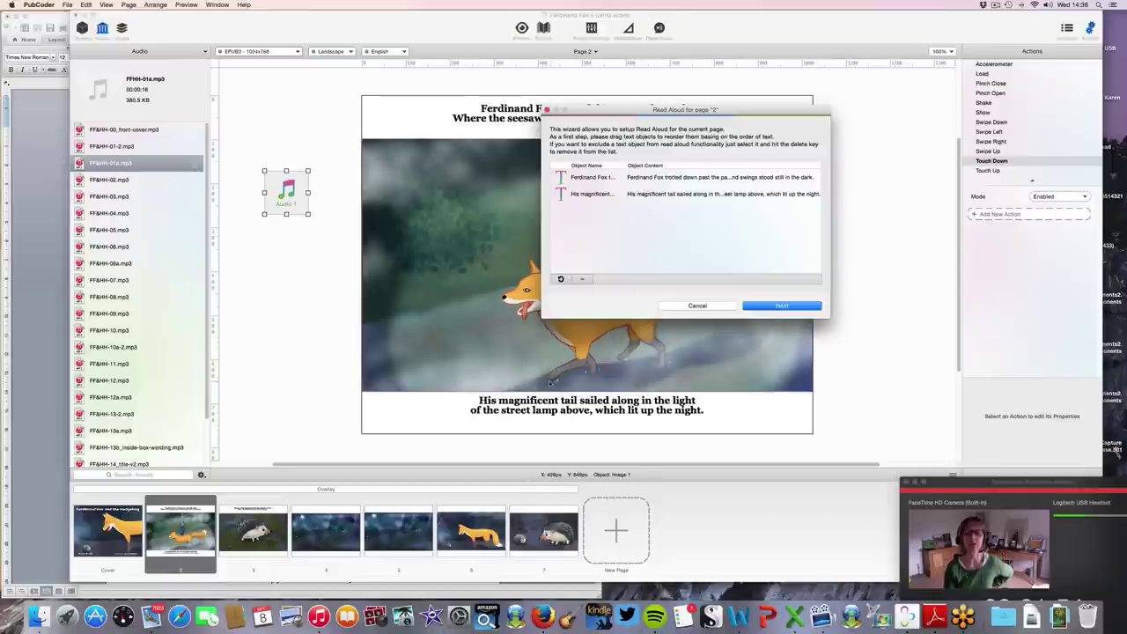
left_click(631, 196)
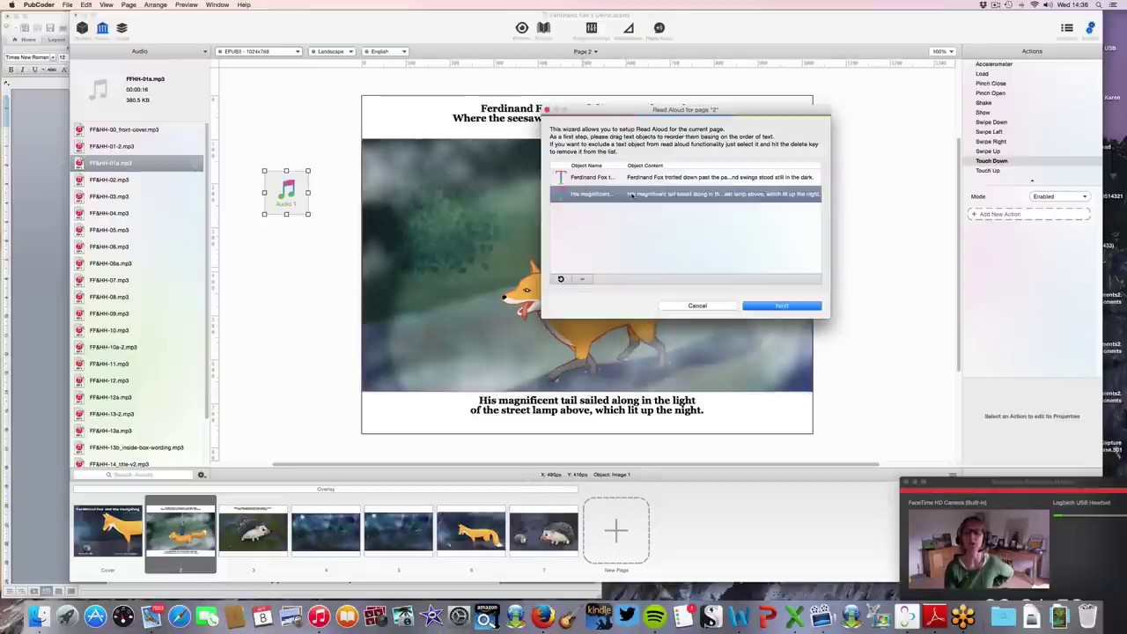
left_click(609, 234)
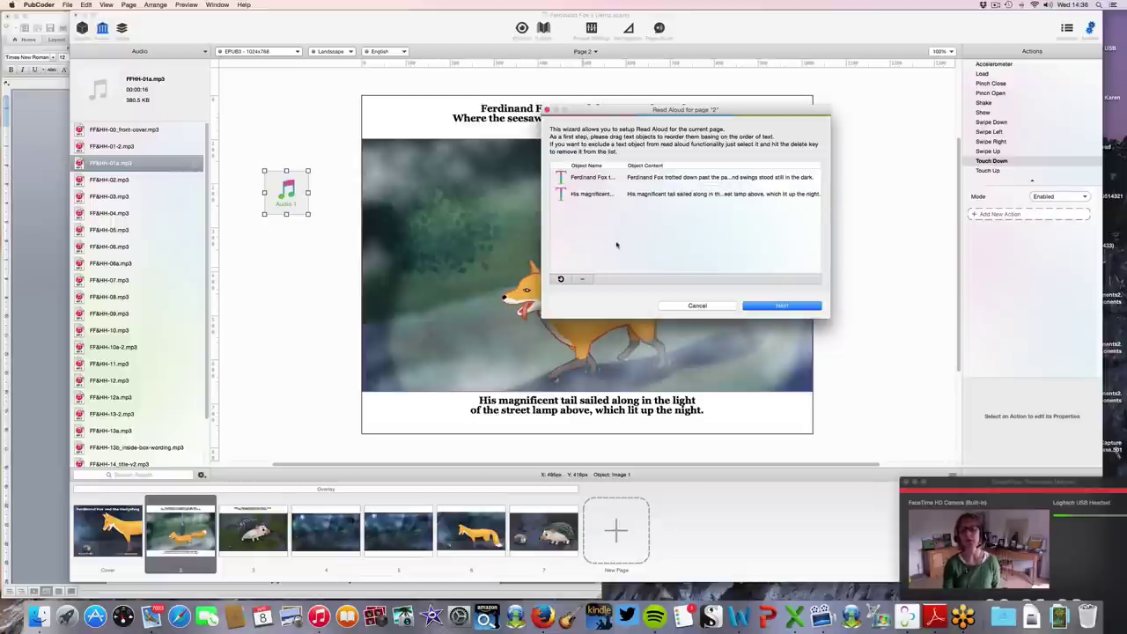
left_click(770, 308)
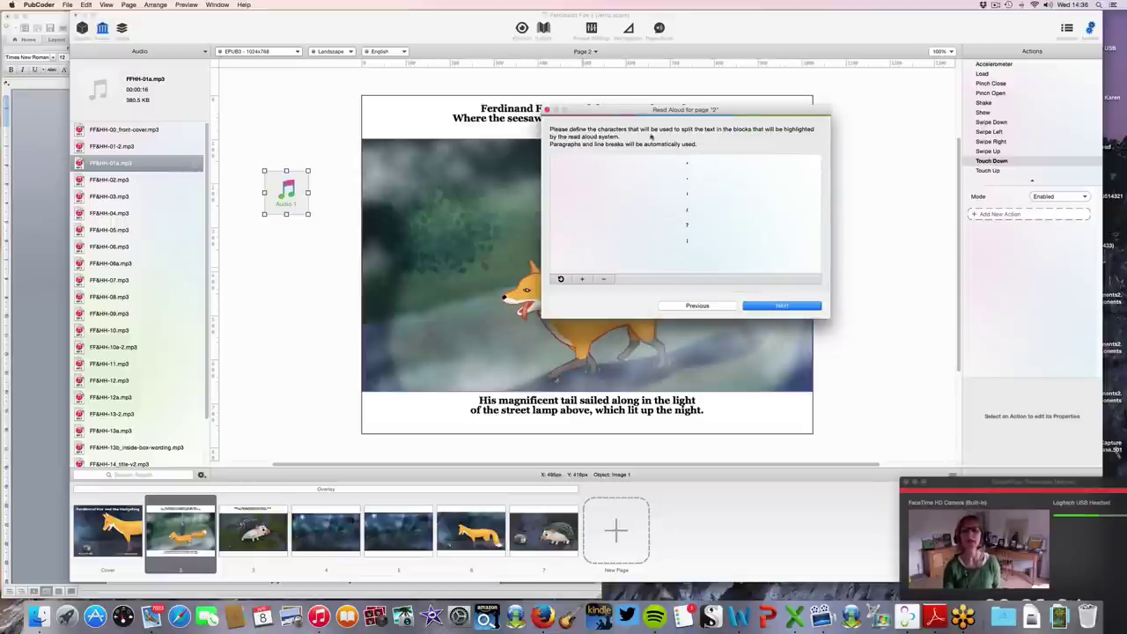
Step: Add an apostrophe (') to the Read Aloud characters that split text into highlighted blocks, and create another blank entry
left_click_drag(607, 110, 790, 110)
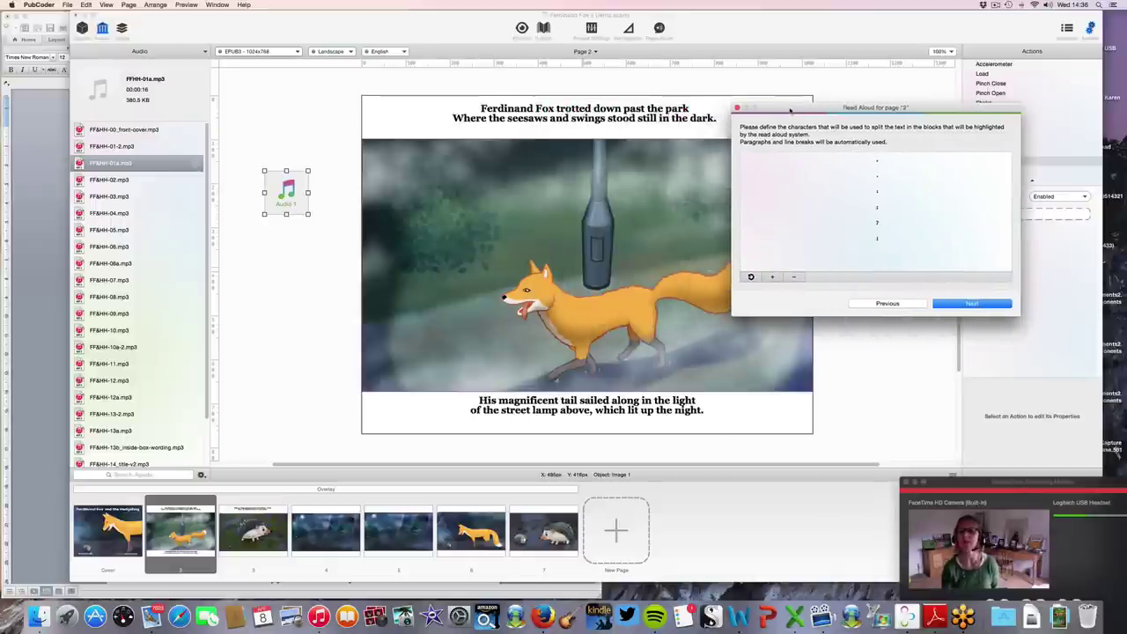
left_click(564, 118)
left_click_drag(775, 108, 805, 97)
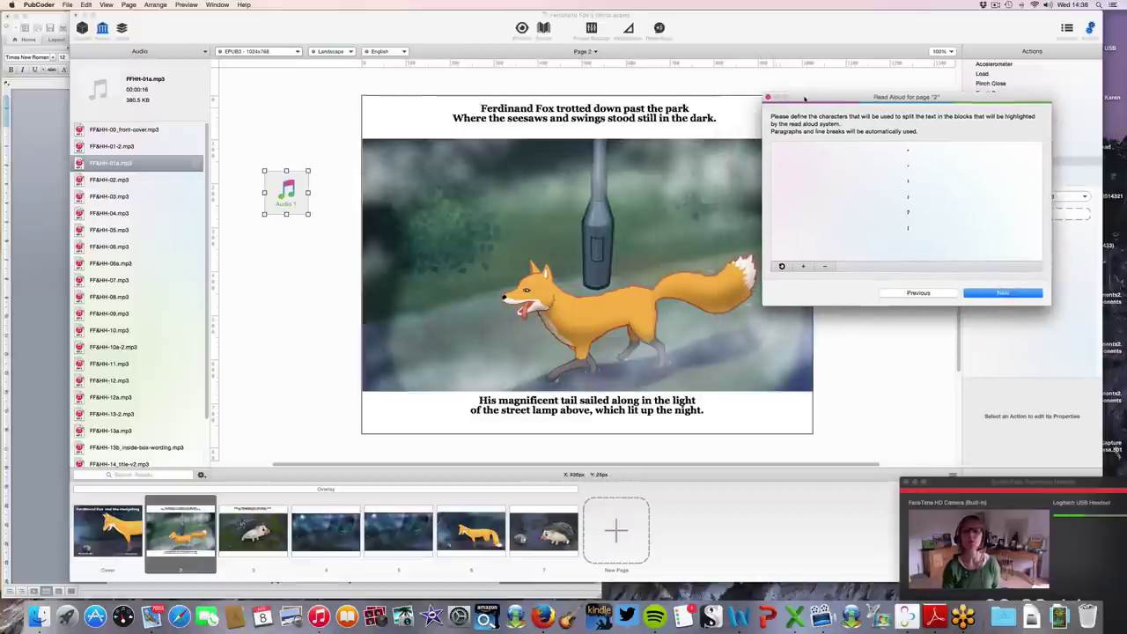
left_click(619, 129)
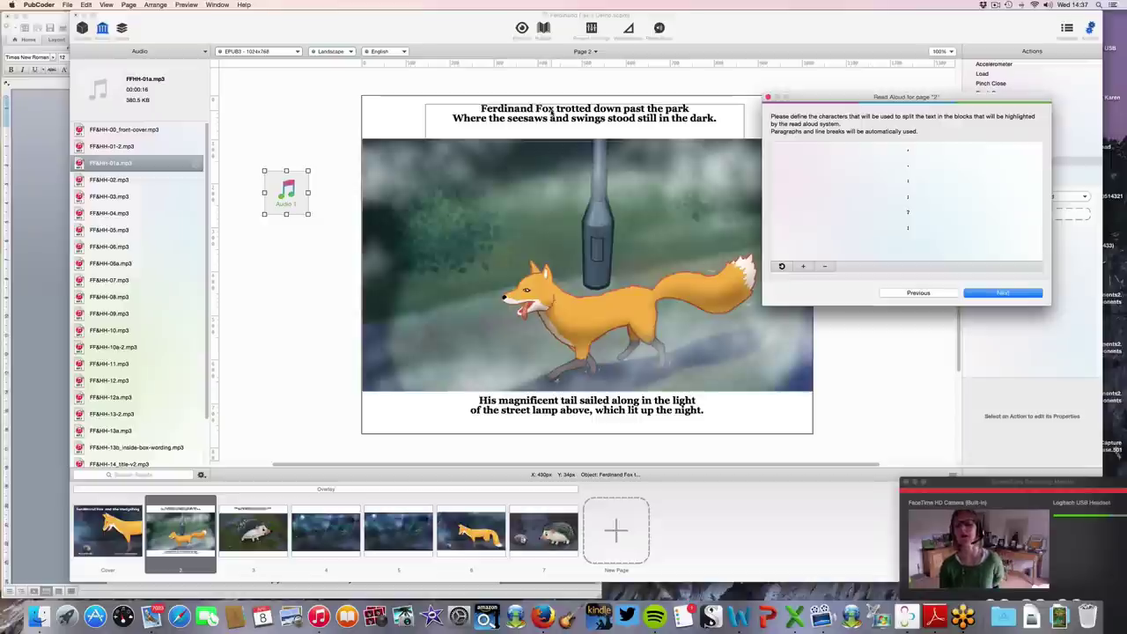
scroll(678, 132, "up", 1)
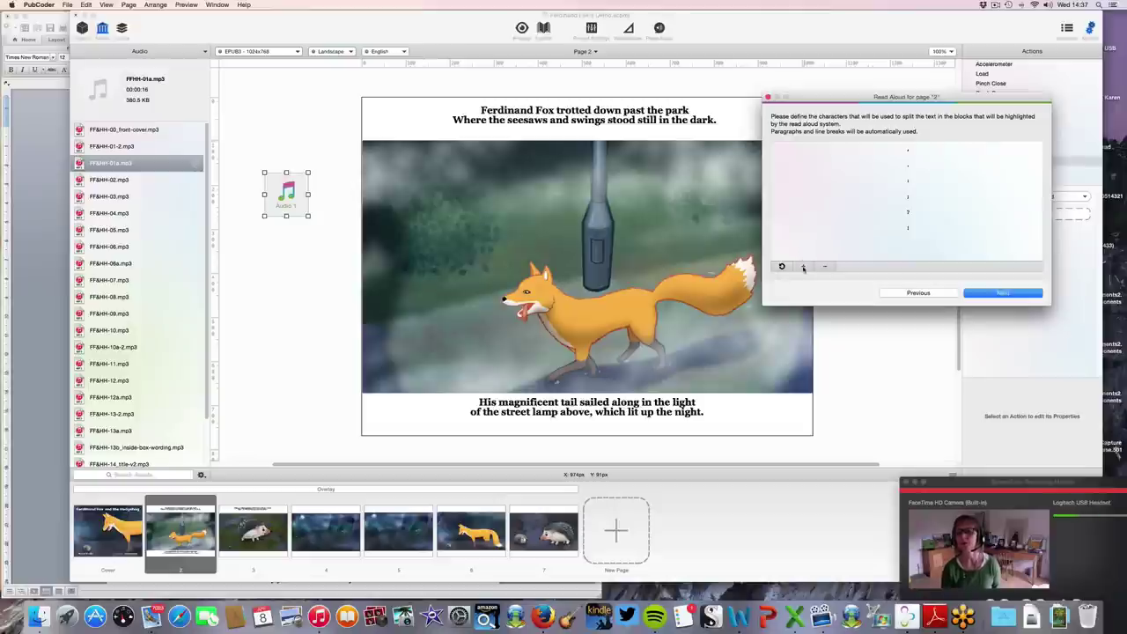
left_click(802, 267)
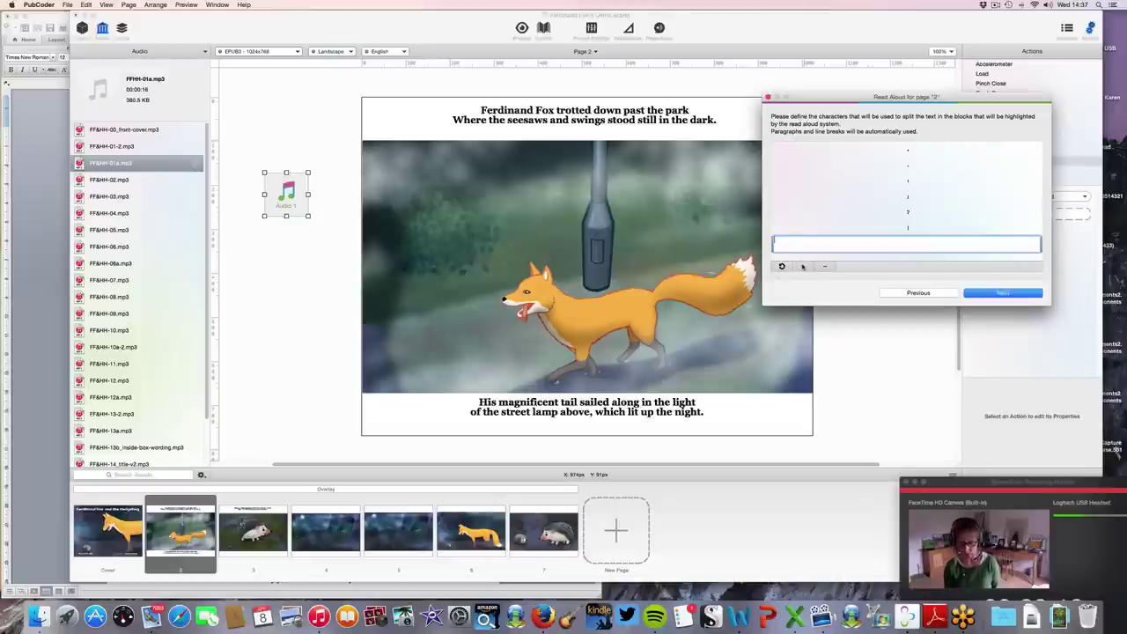
type("'")
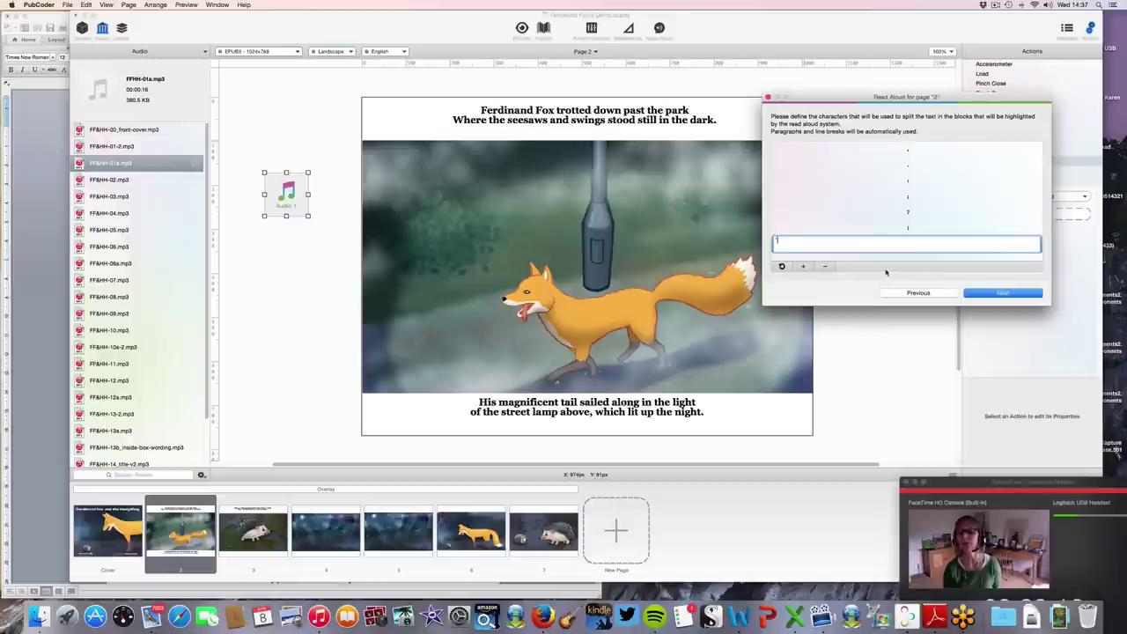
left_click(803, 266)
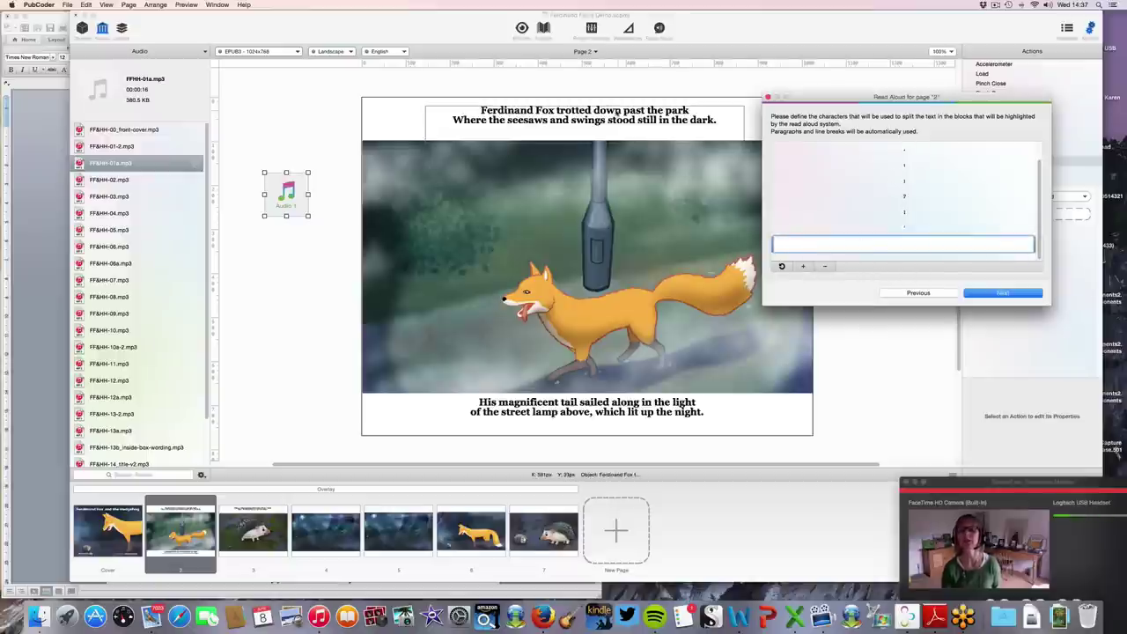
Step: Open the upper text of page 2 for editing and insert an apostrophe (') directly after "Fox"
double_click(576, 121)
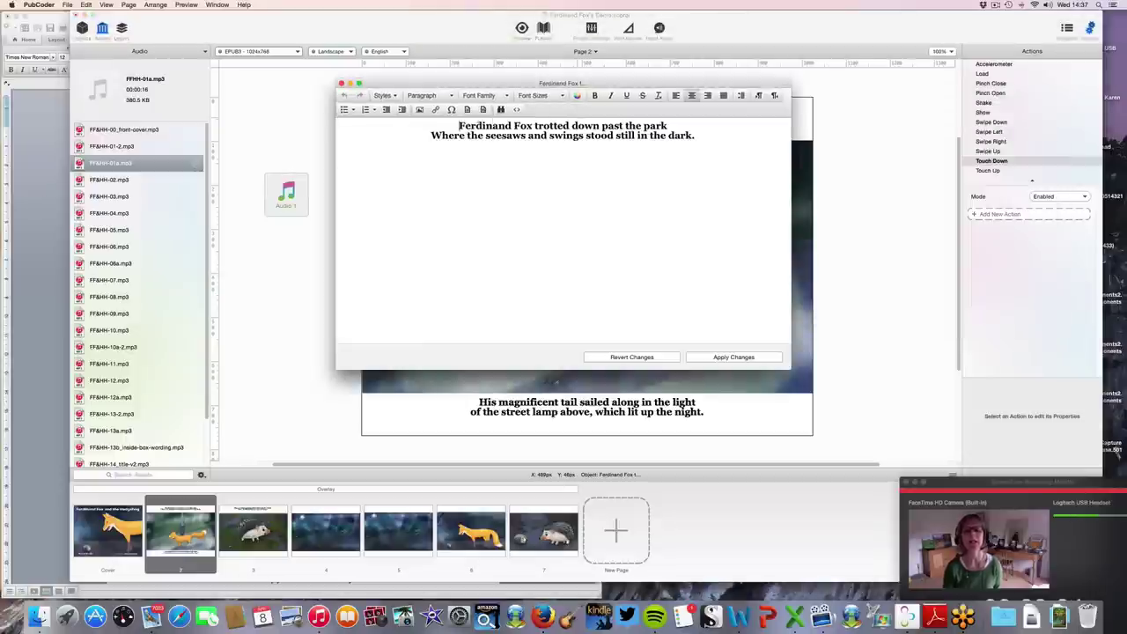
left_click(530, 125)
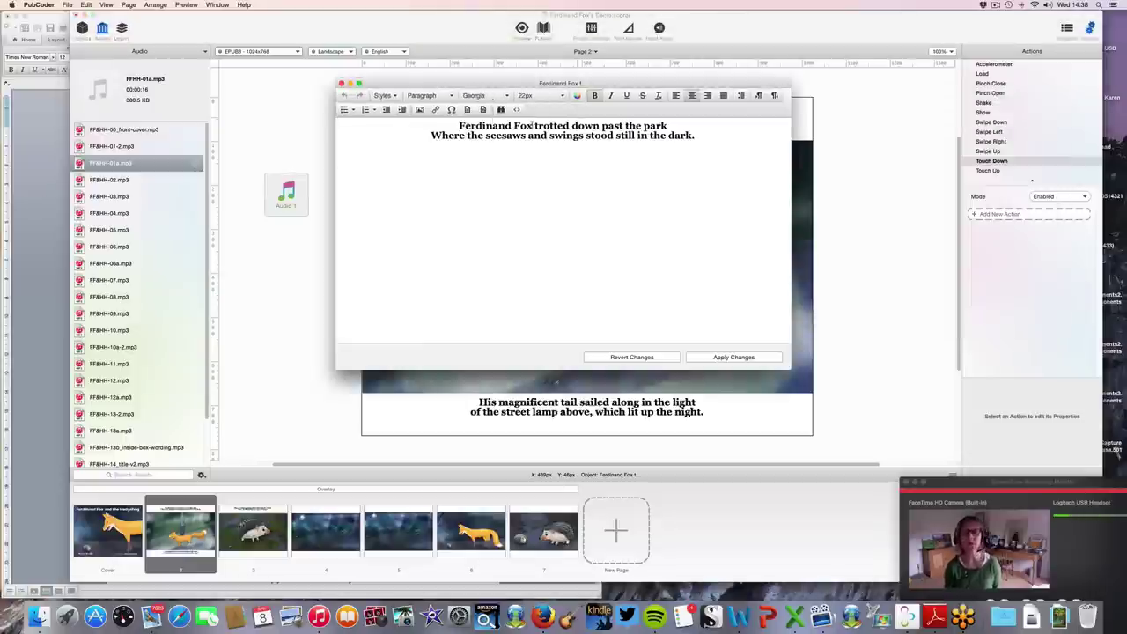
type("'")
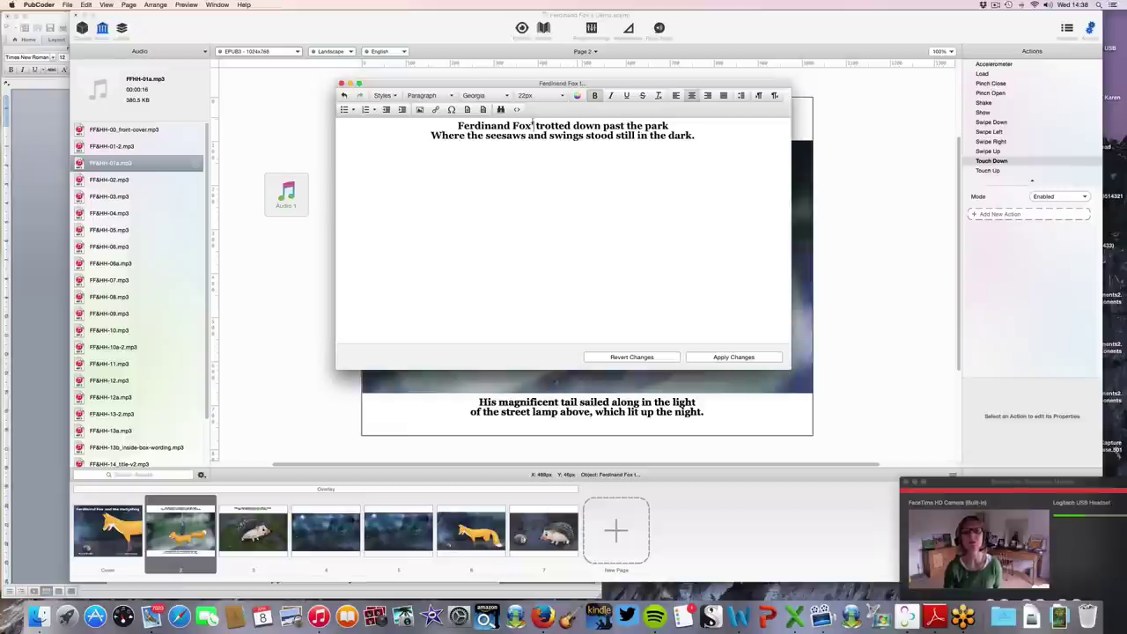
Step: Colour the apostrophe after "Fox" white (RGB 255, 255, 255) and set its font size to 16px
left_click(576, 96)
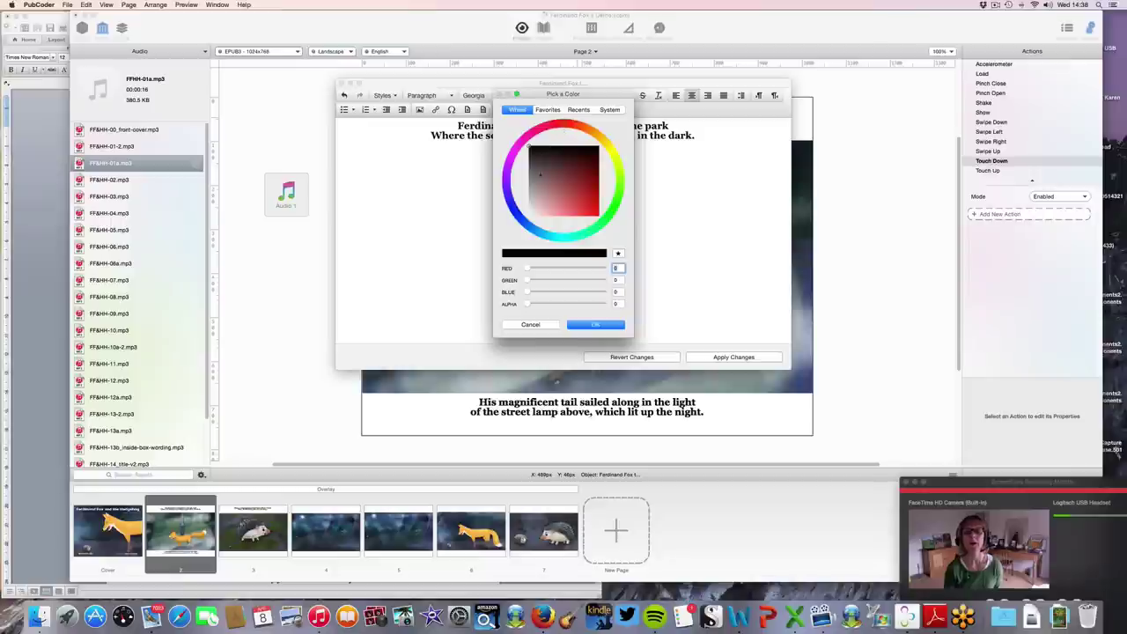
left_click(528, 215)
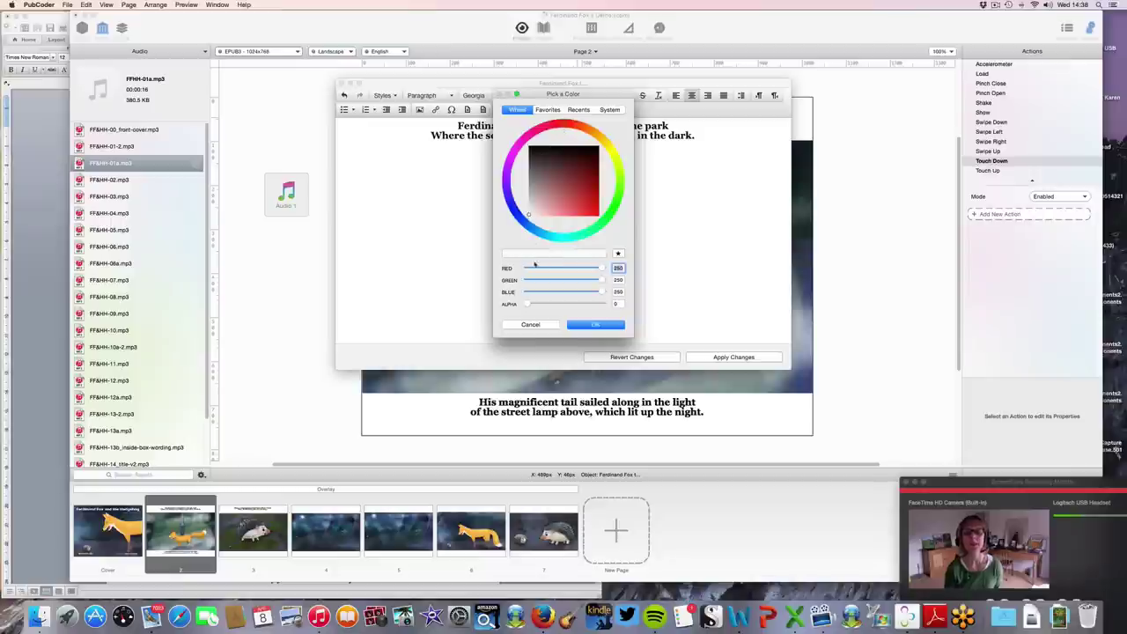
left_click(534, 255)
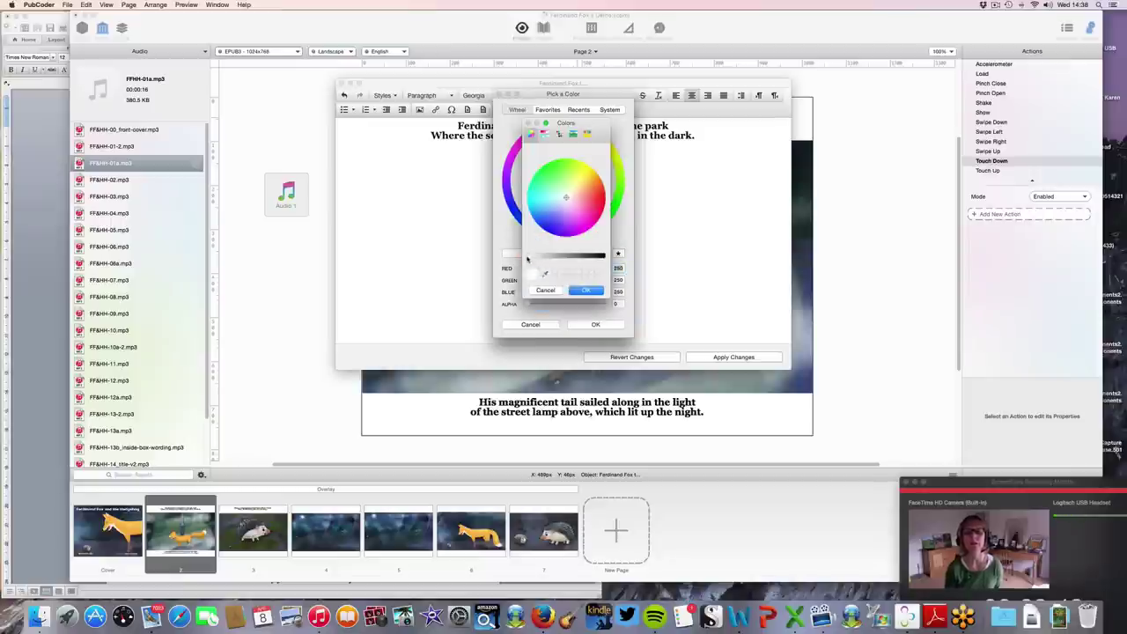
left_click(586, 290)
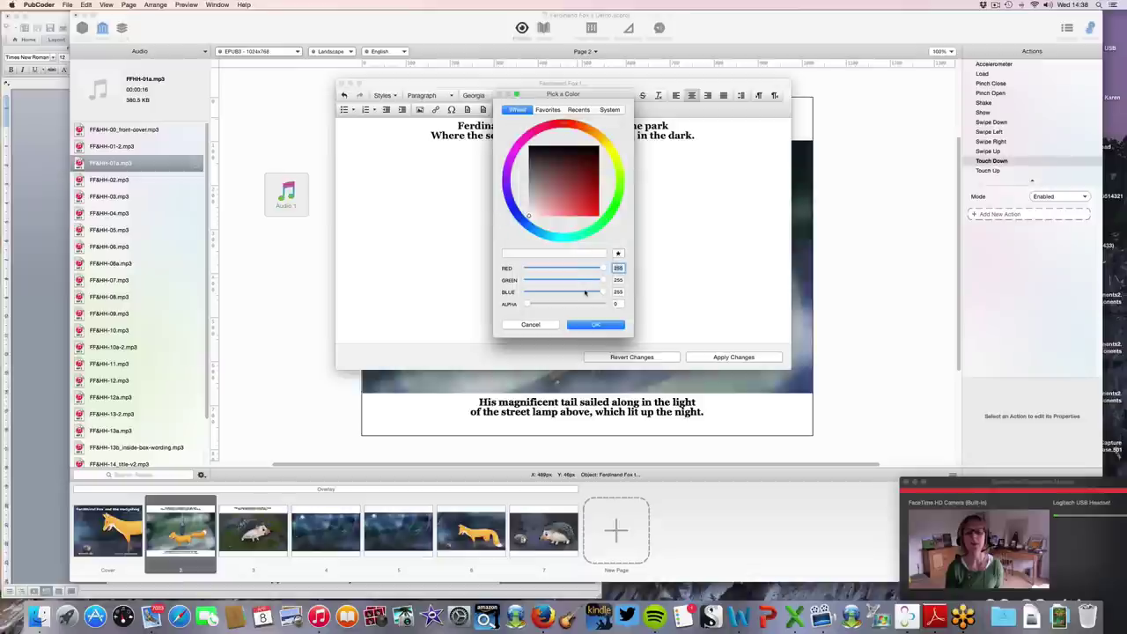
left_click(585, 326)
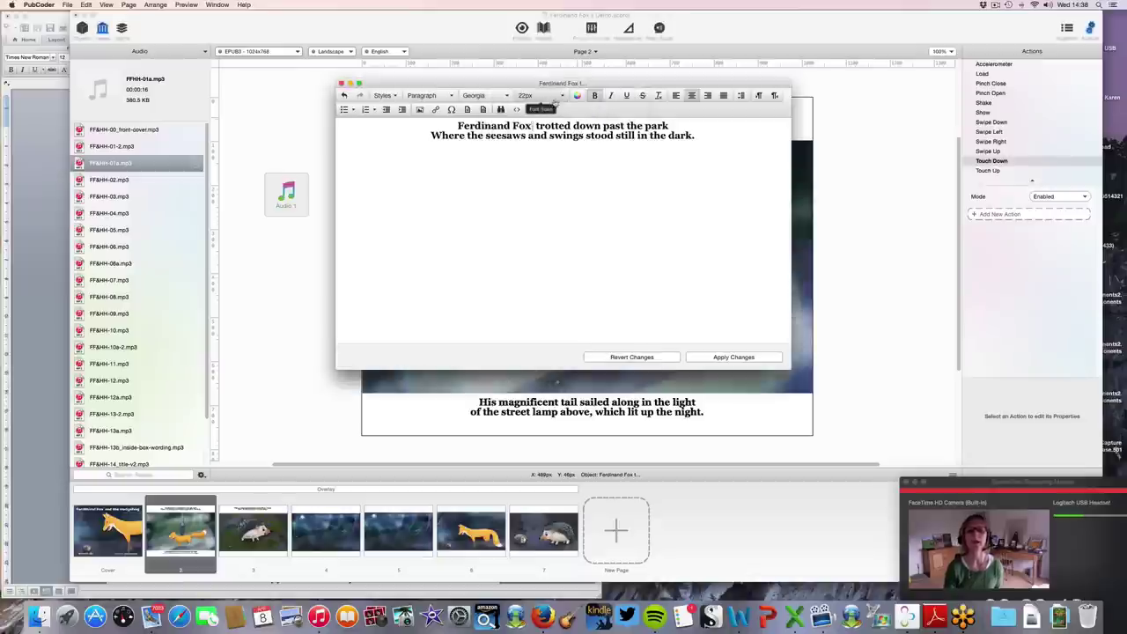
left_click(560, 97)
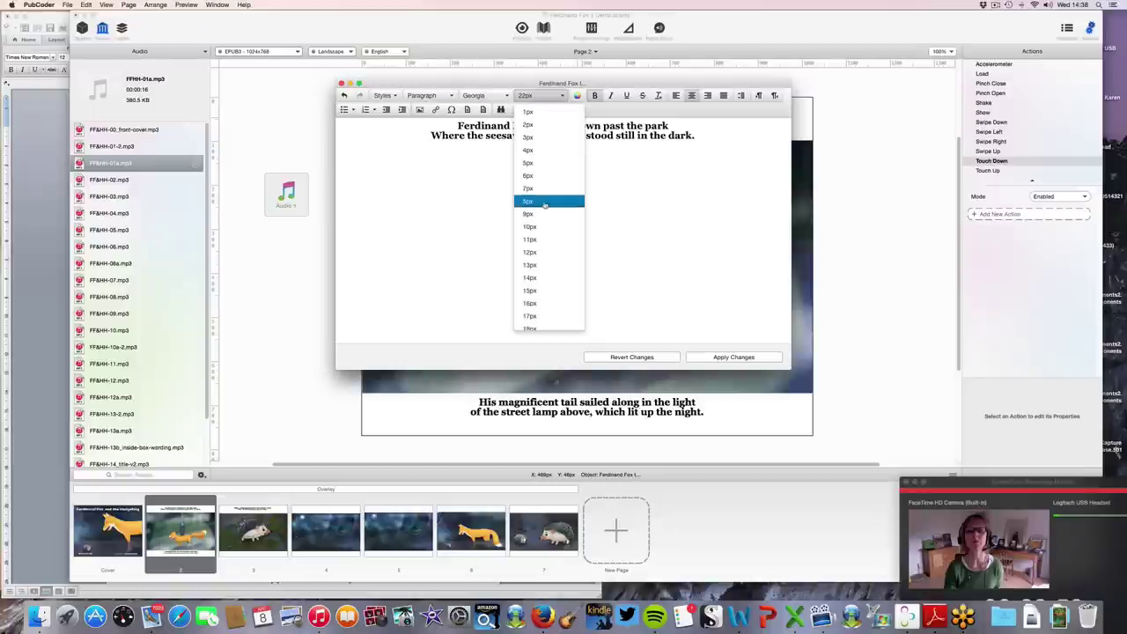
left_click(531, 303)
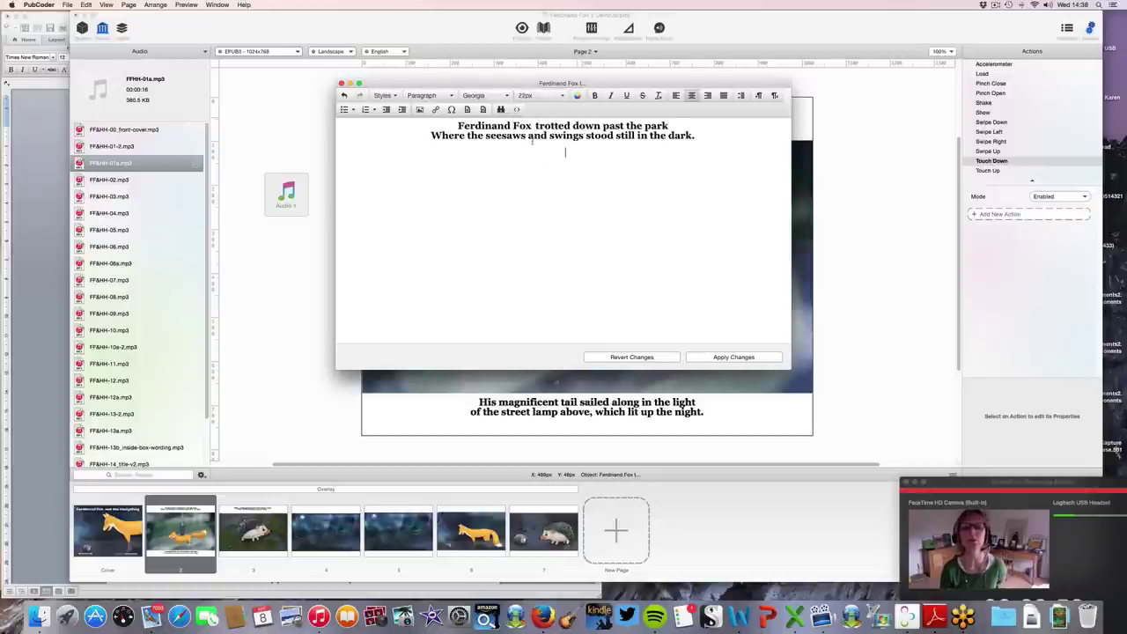
Step: Copy the white apostrophe after "Fox" and paste it directly after "swings" in the second line
left_click(531, 125)
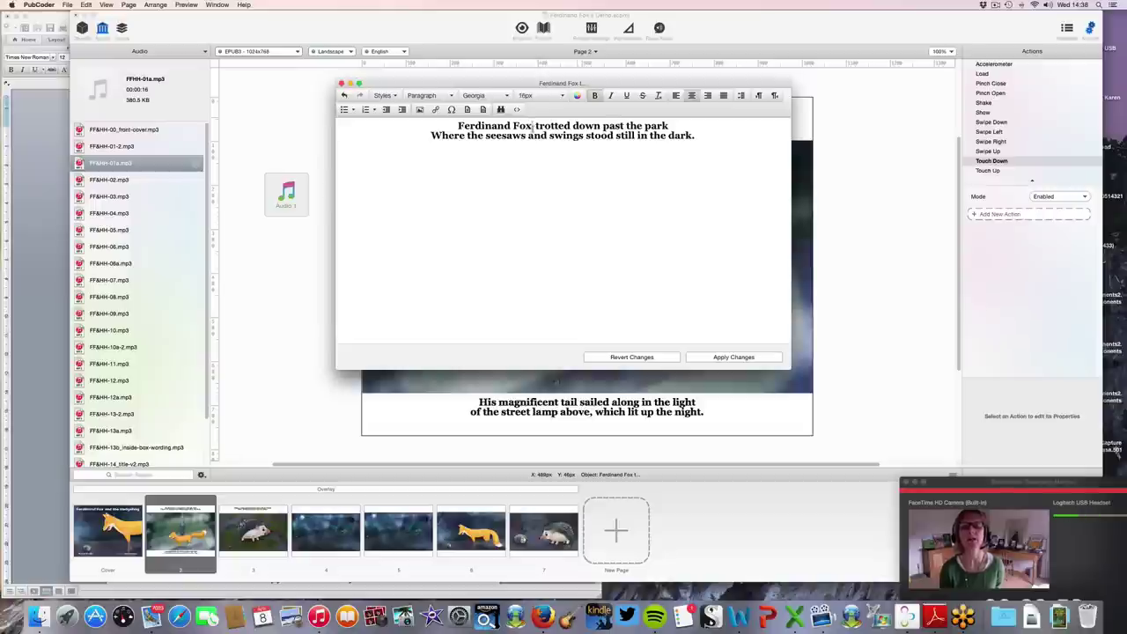
right_click(532, 125)
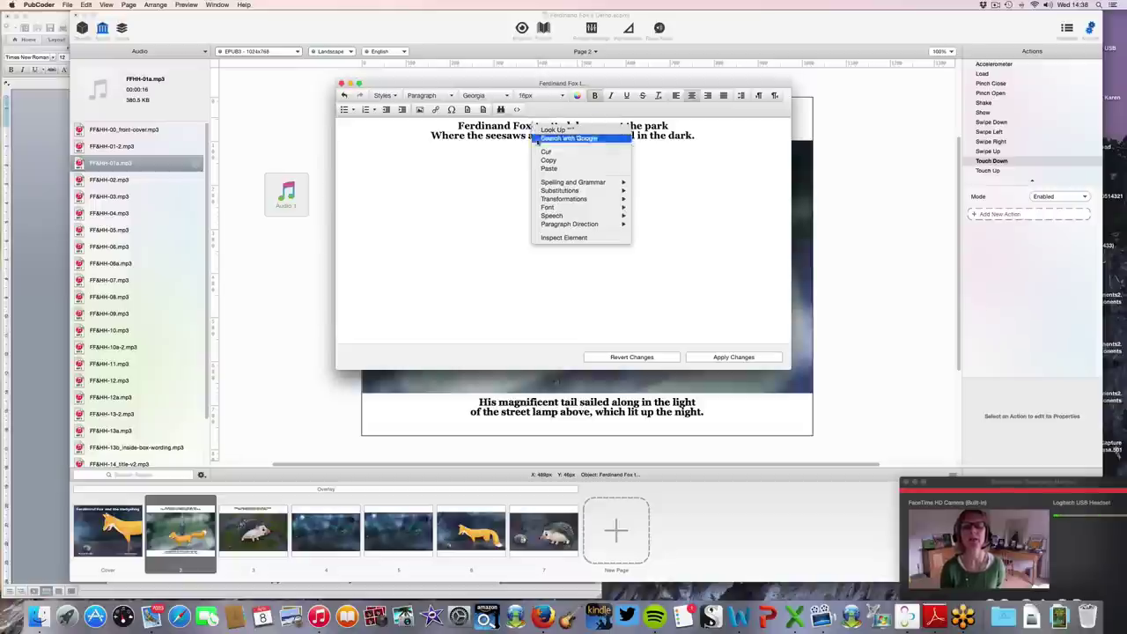
left_click(546, 161)
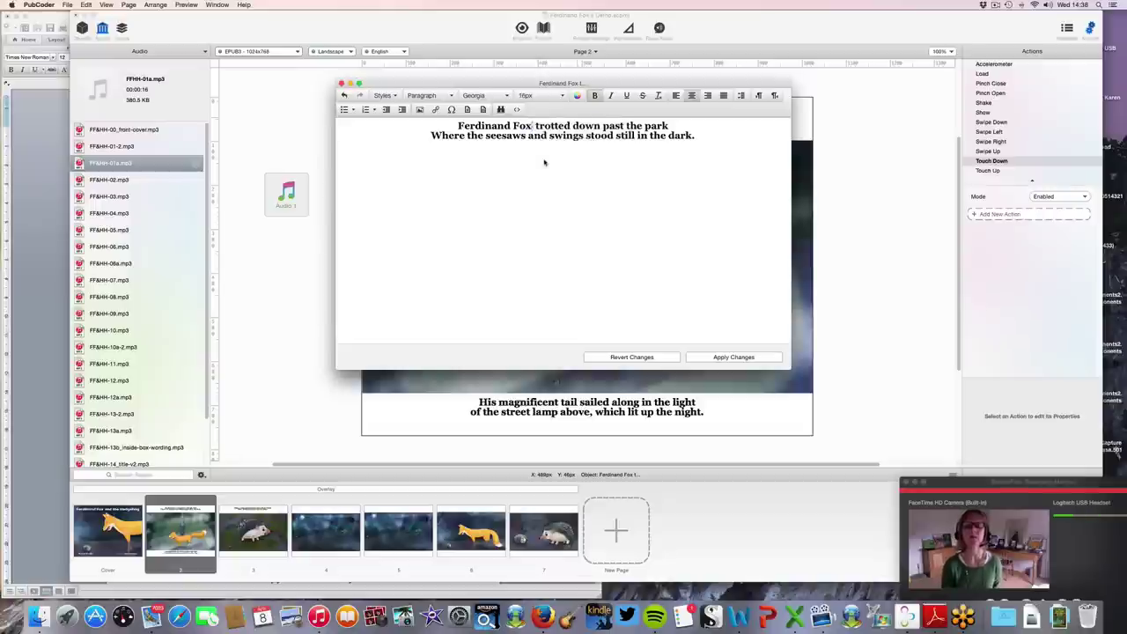
right_click(583, 136)
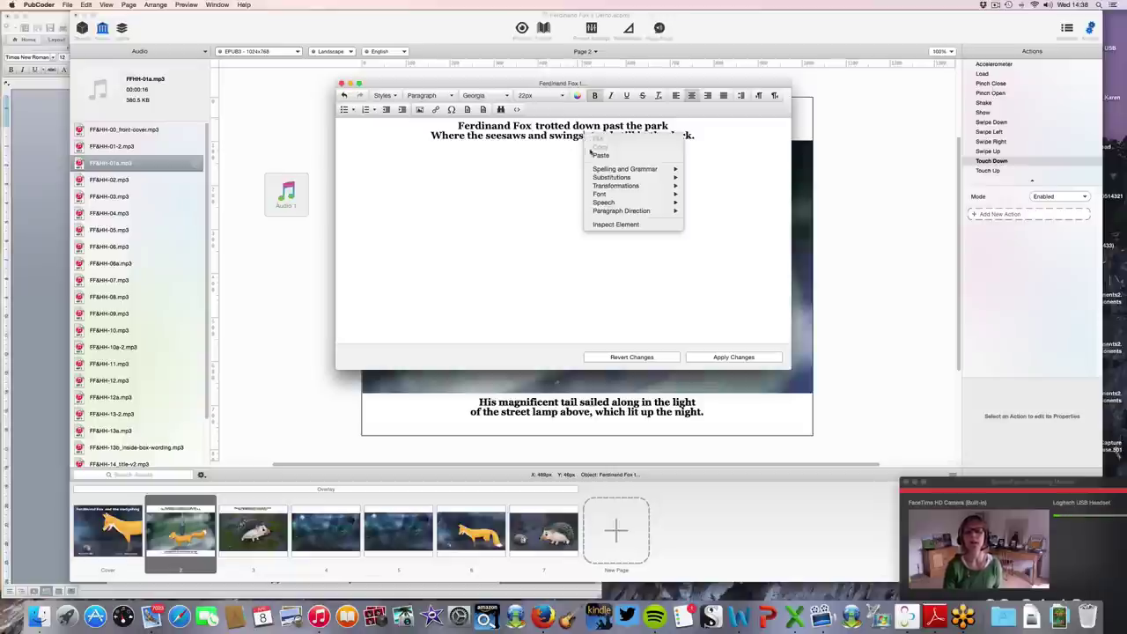
left_click(592, 155)
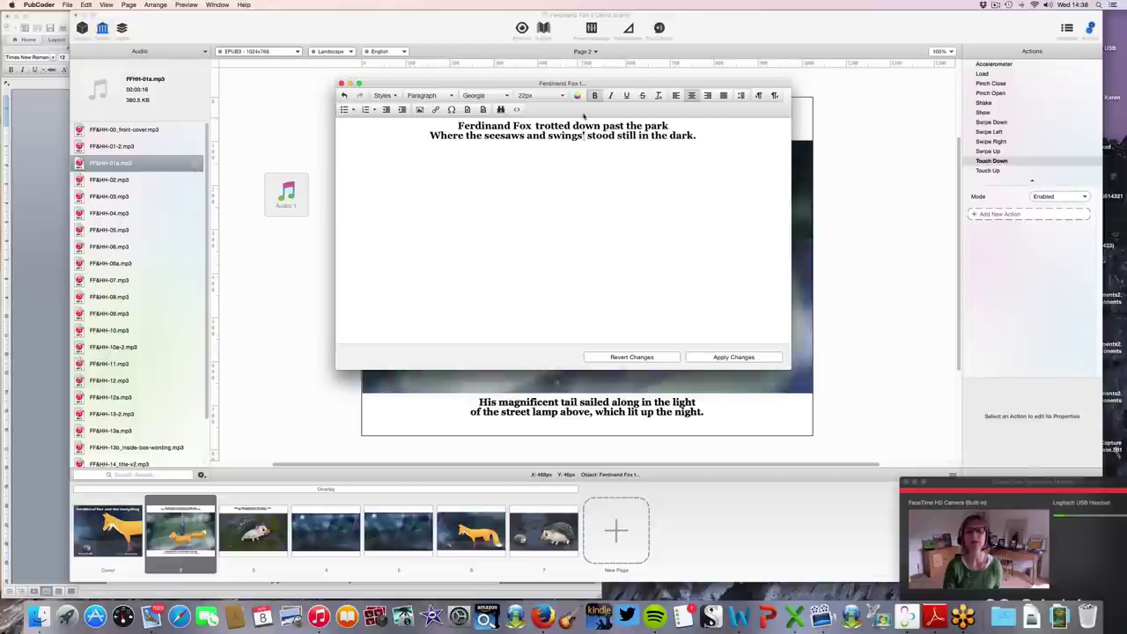
Step: Try to colour the pasted apostrophe after "swings" white using the recent colours
left_click(577, 97)
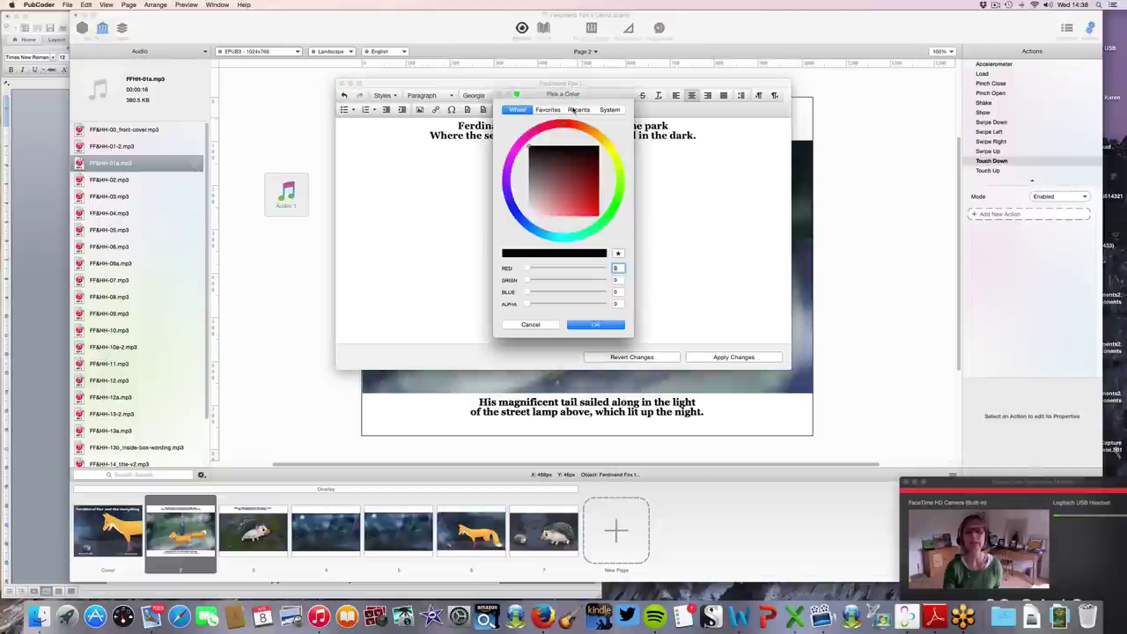
left_click(577, 110)
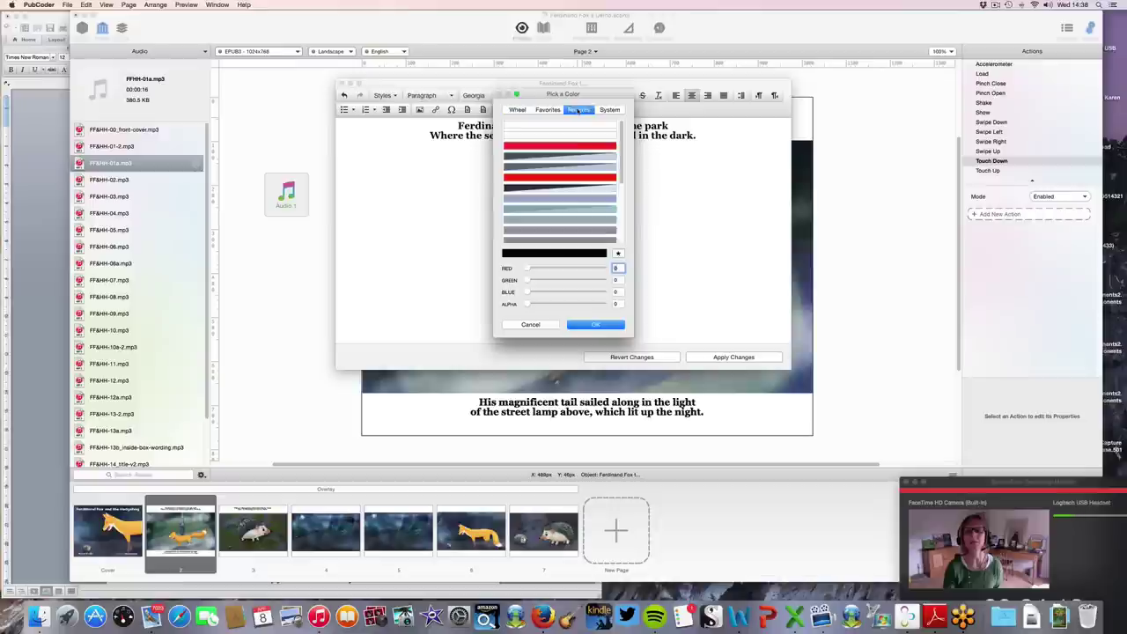
left_click(569, 126)
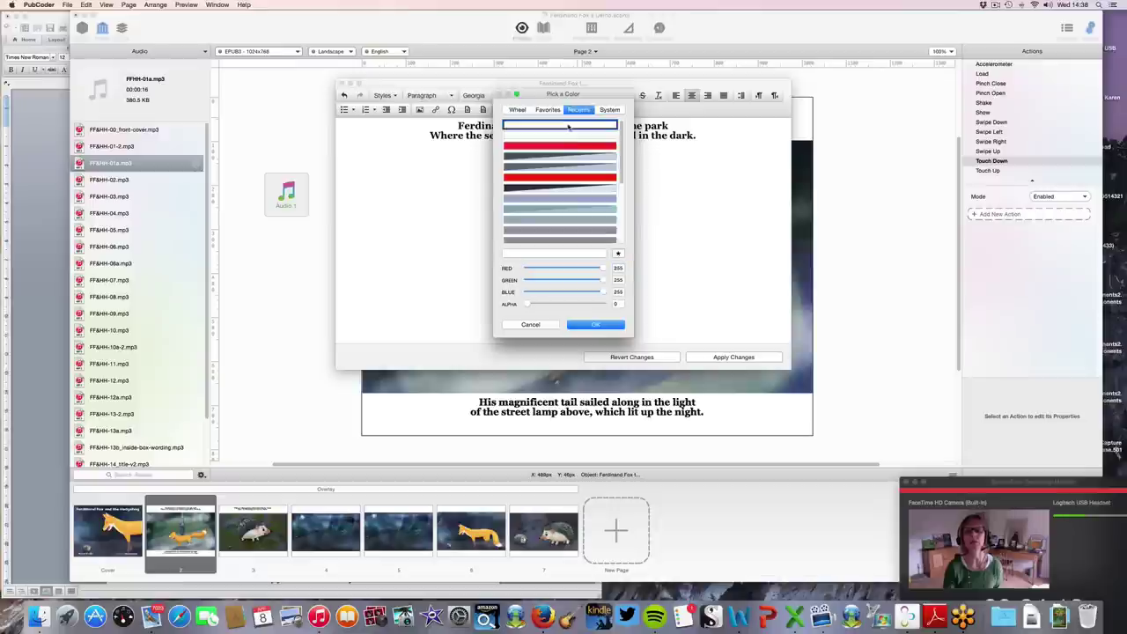
left_click(597, 325)
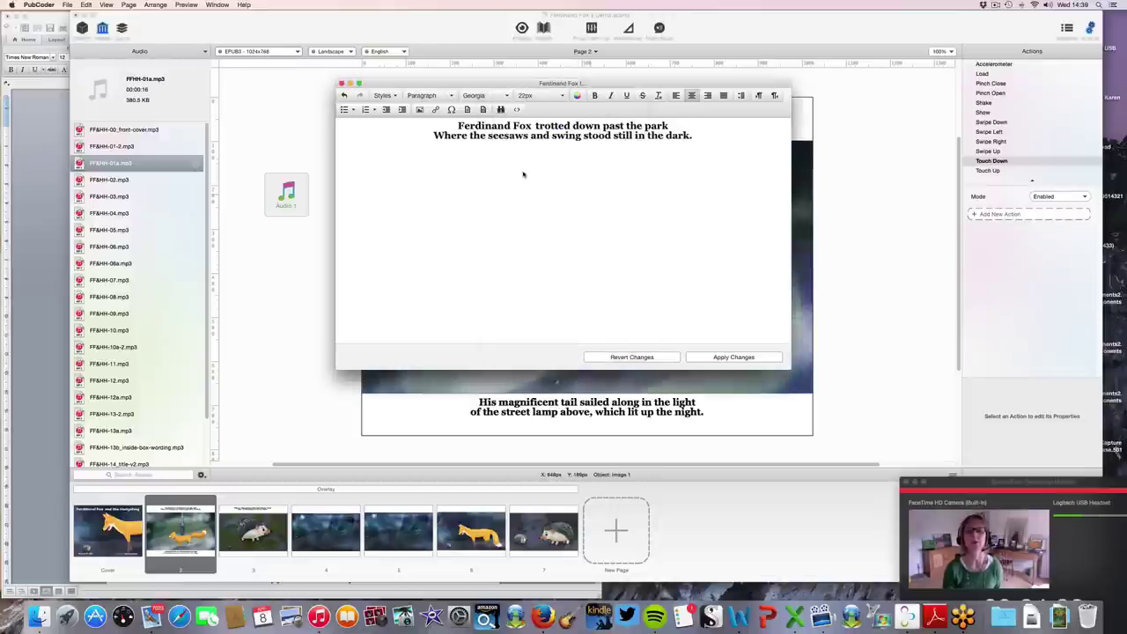
left_click(529, 132)
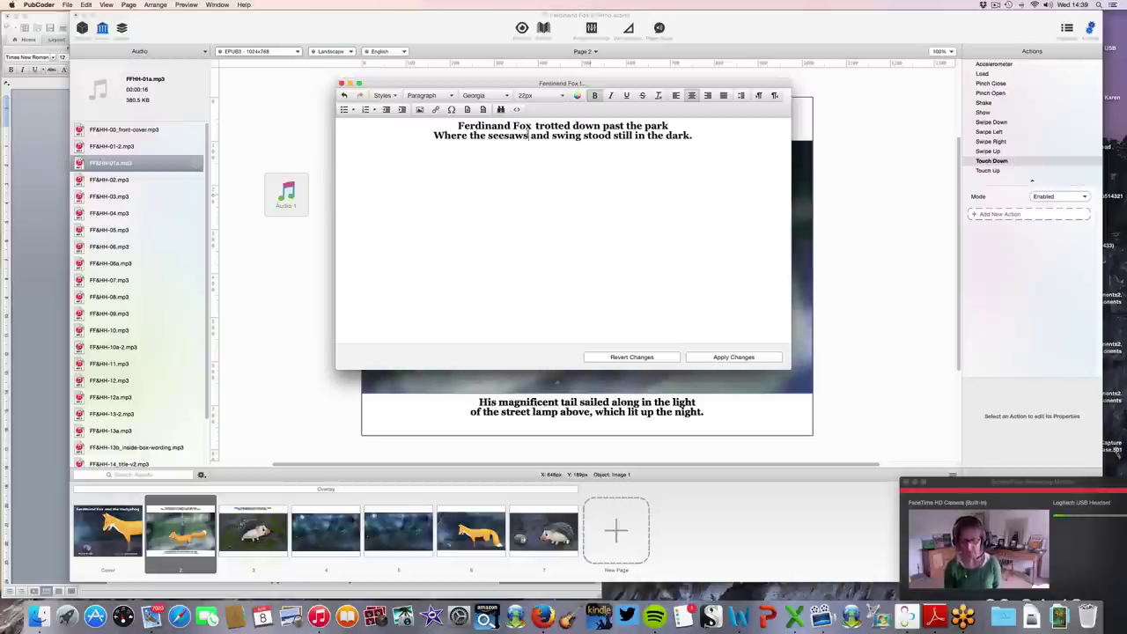
type("'")
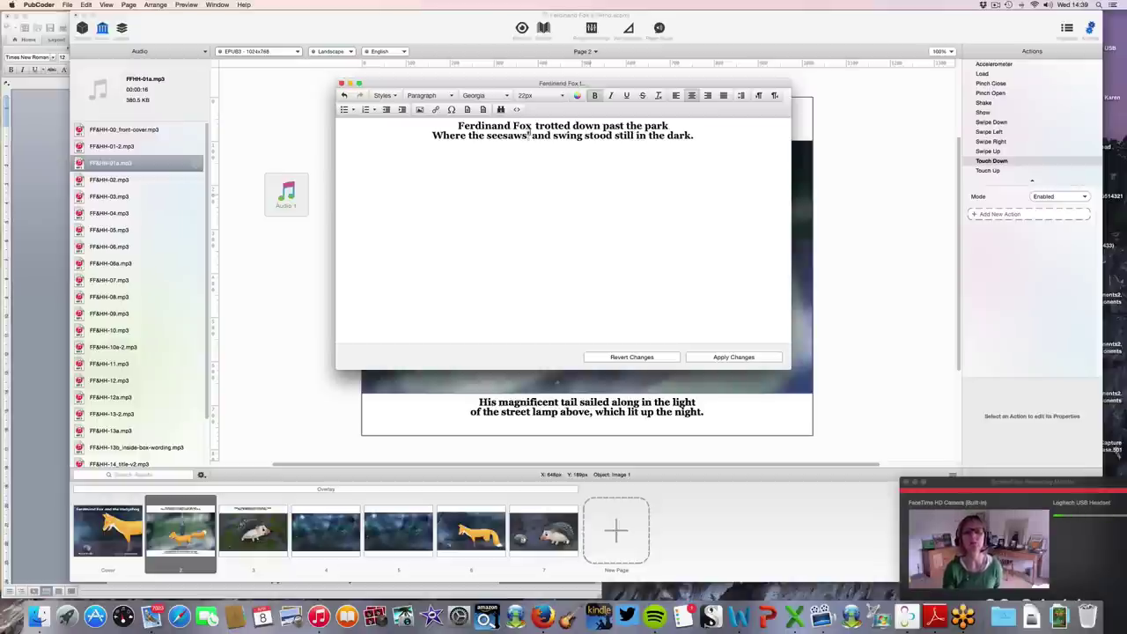
key("BackSpace")
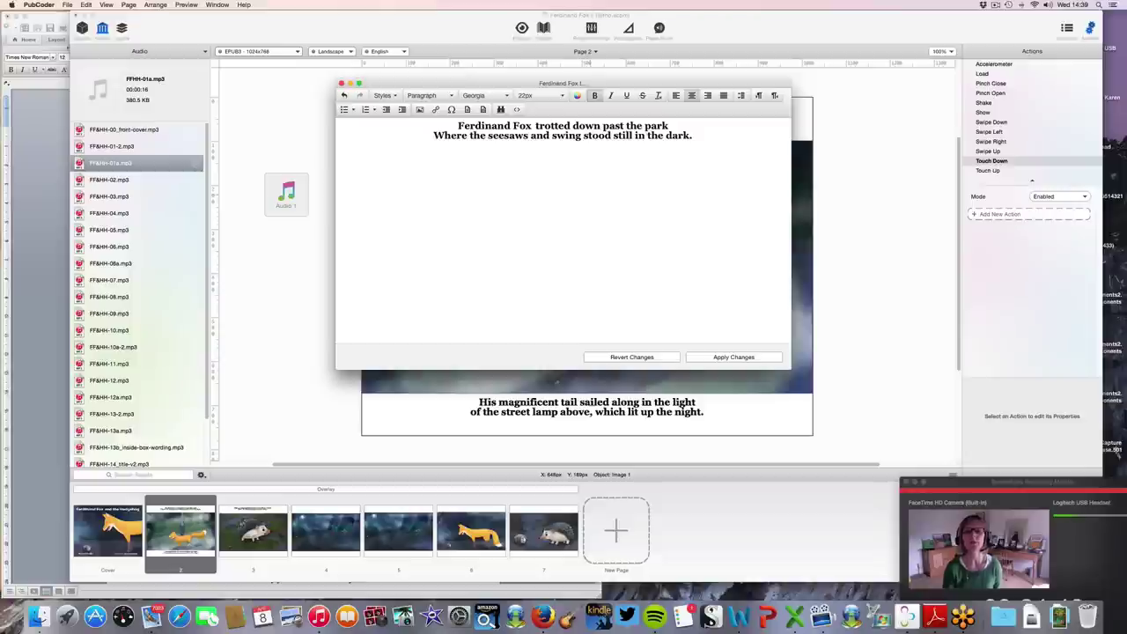
Step: Restore the missing "s" of "swings" in the second line and add an apostrophe (') directly after it
left_click(581, 136)
type("s")
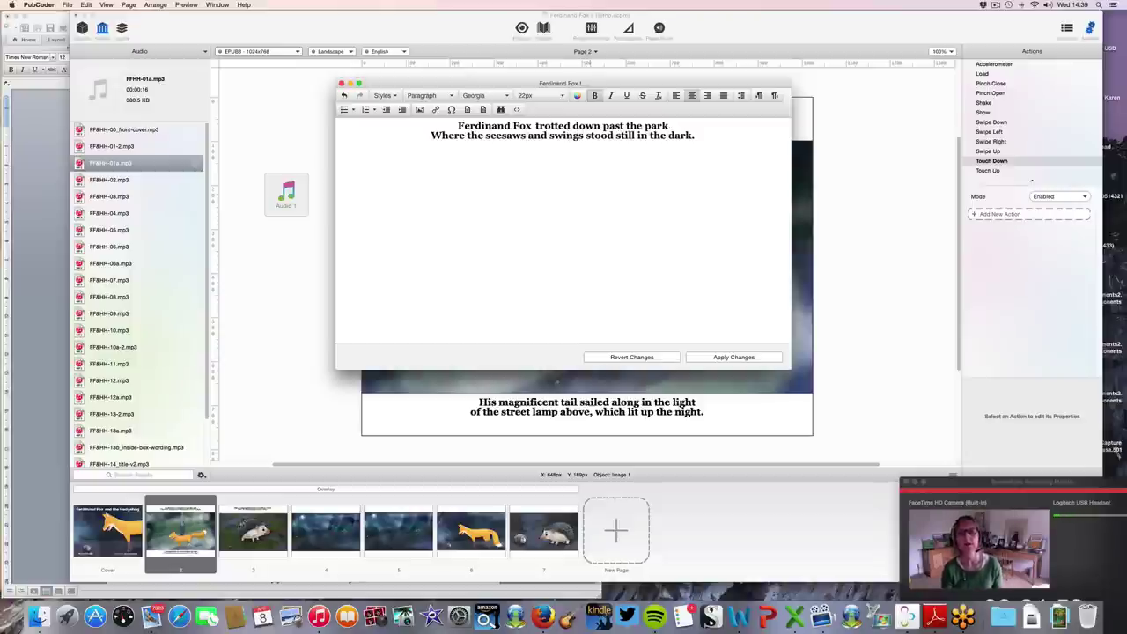
type("'")
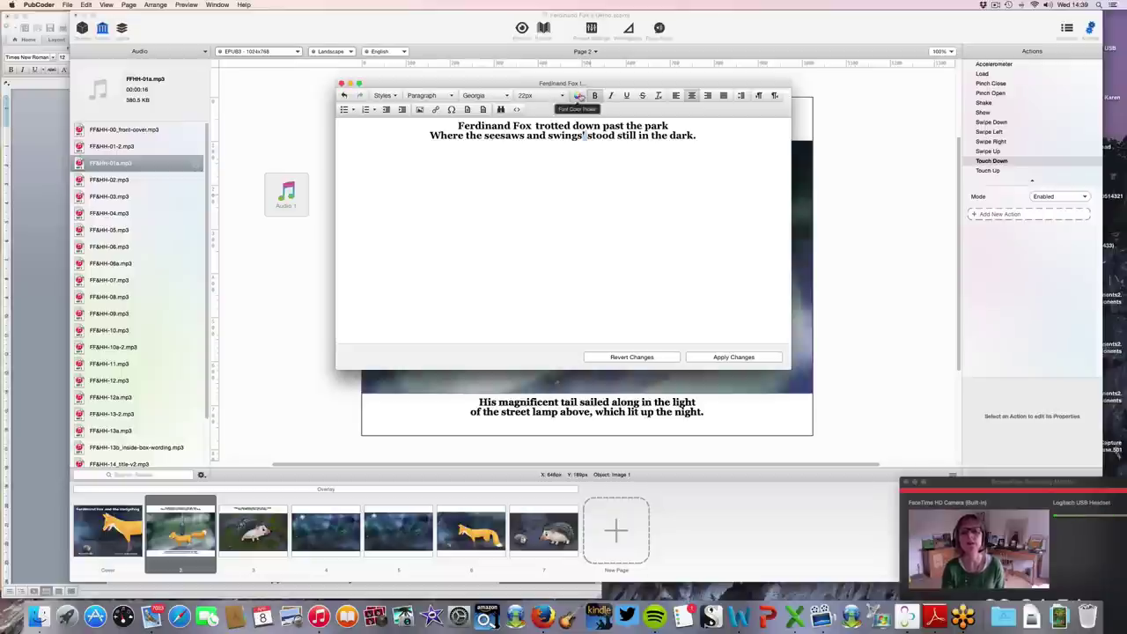
Step: Colour the apostrophe after "swings" white (RGB 255, 255, 255) and set its font size to 10px
left_click(579, 96)
left_click(566, 125)
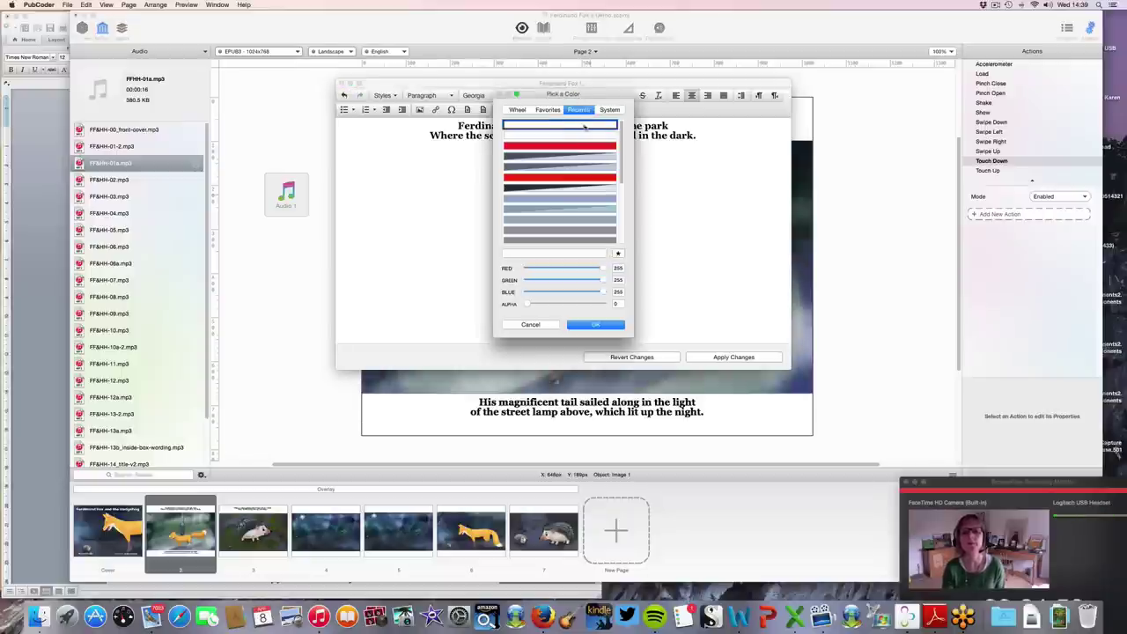
left_click(602, 326)
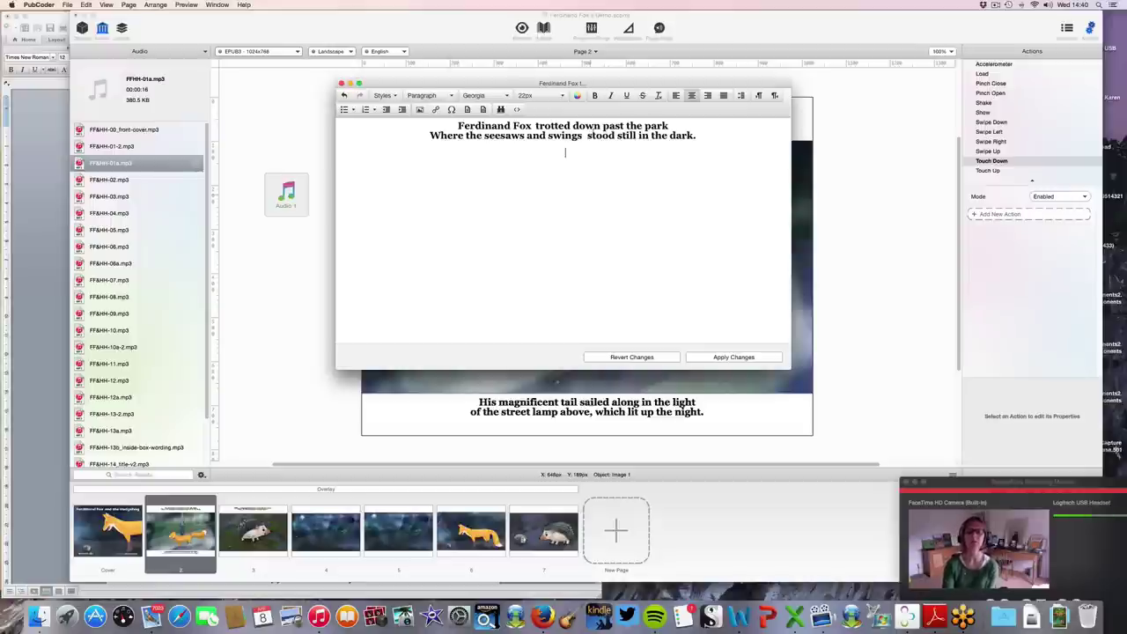
left_click(584, 135)
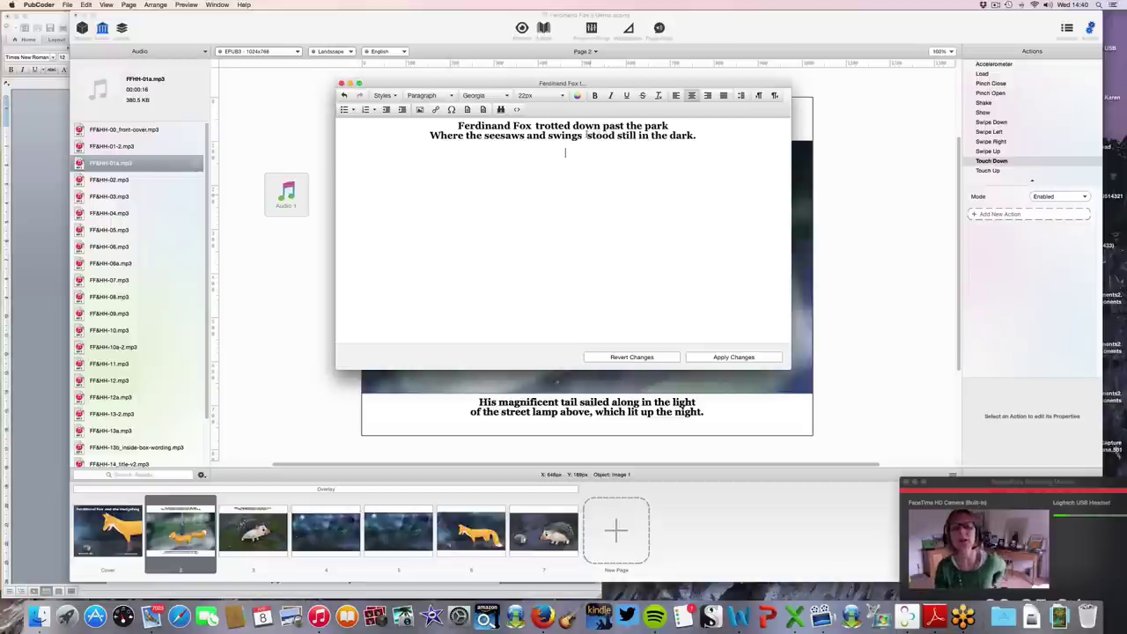
left_click(533, 95)
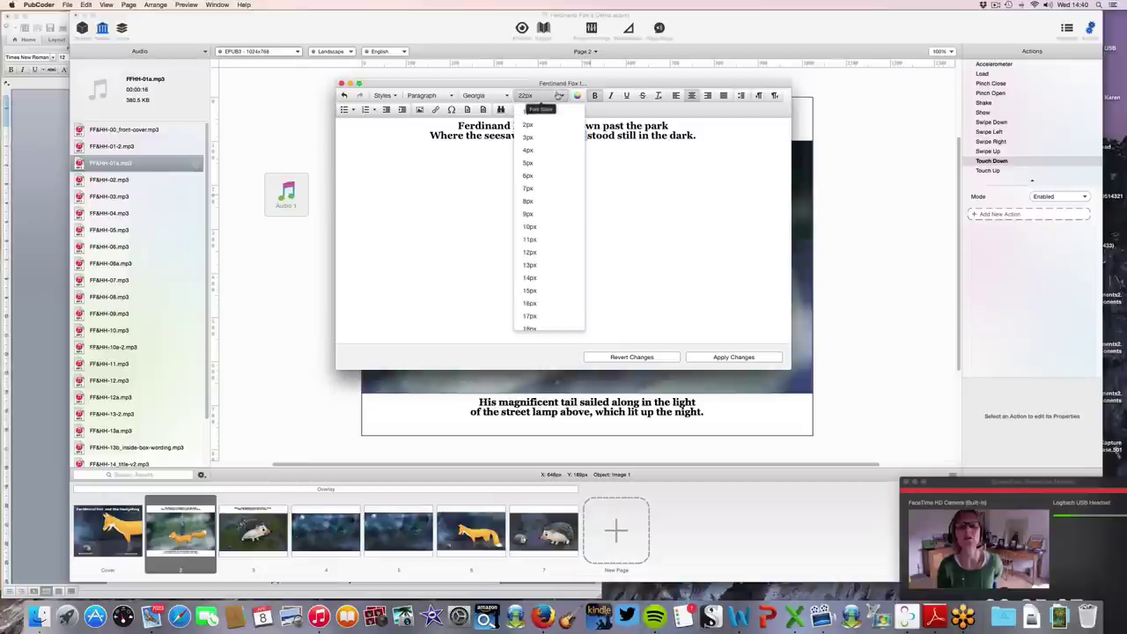
left_click(568, 226)
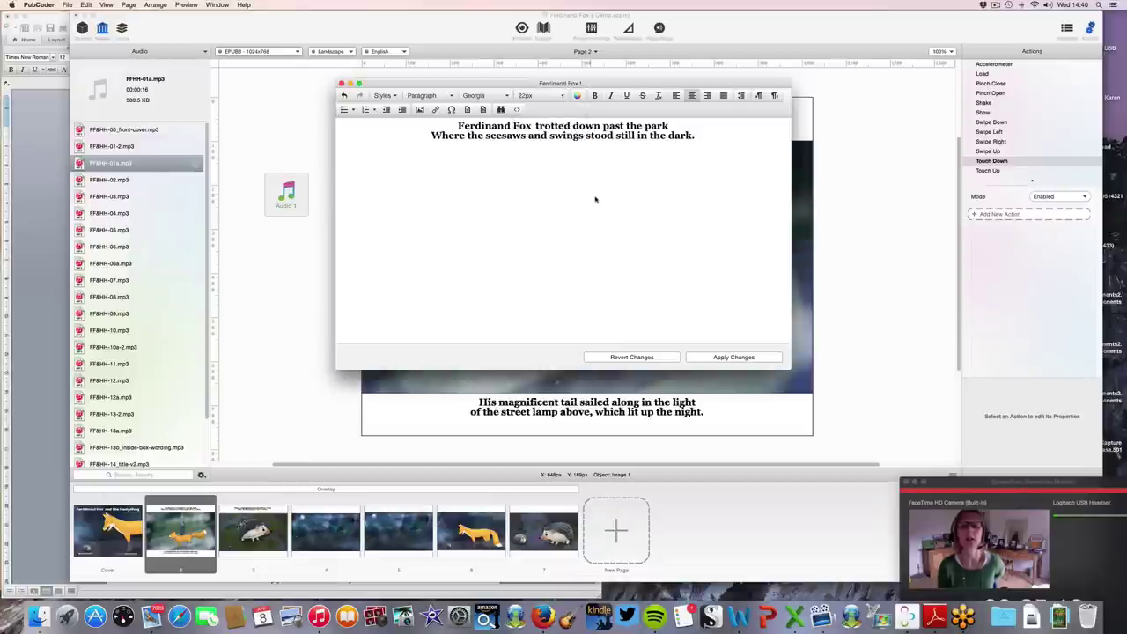
Step: Set the font size of the hidden white apostrophe after "Fox" to 10px
left_click(532, 126)
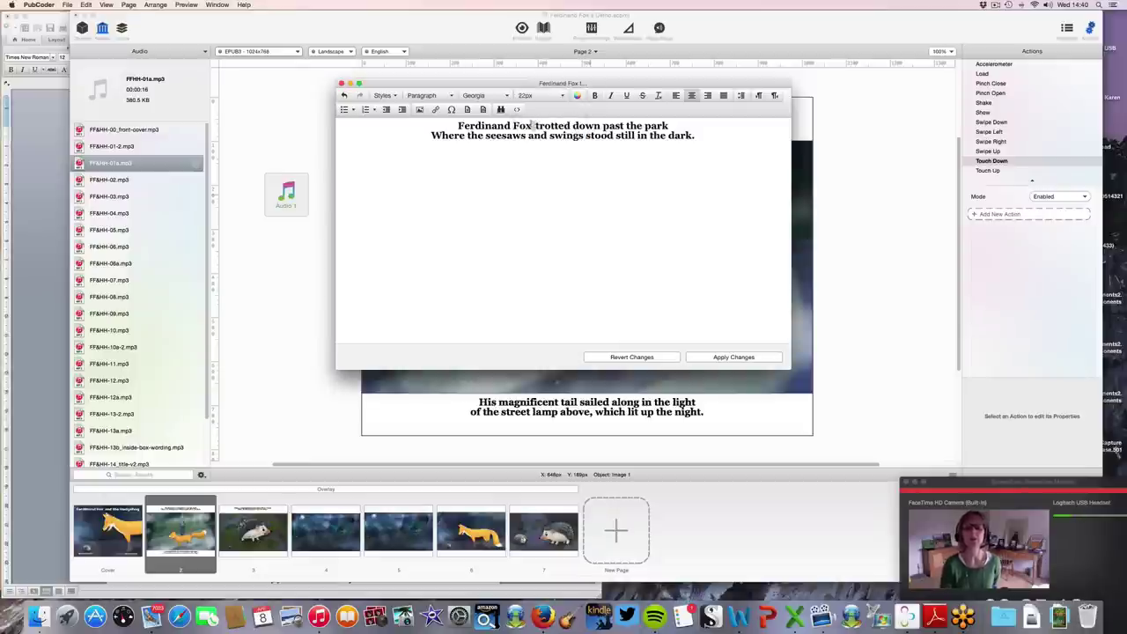
left_click(533, 96)
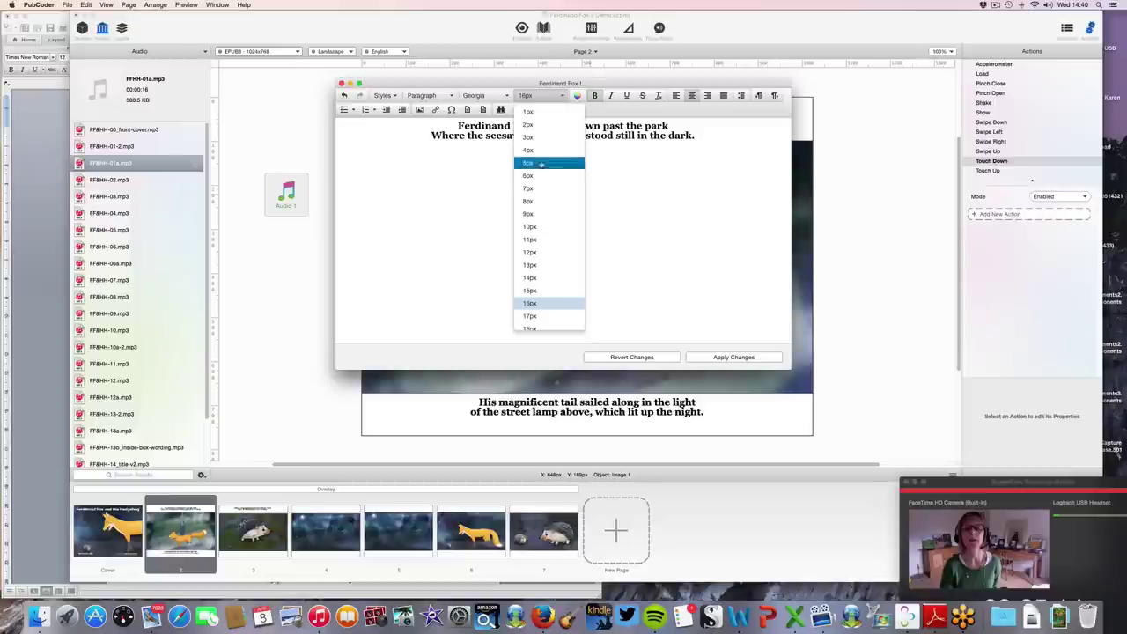
left_click(542, 227)
left_click(584, 205)
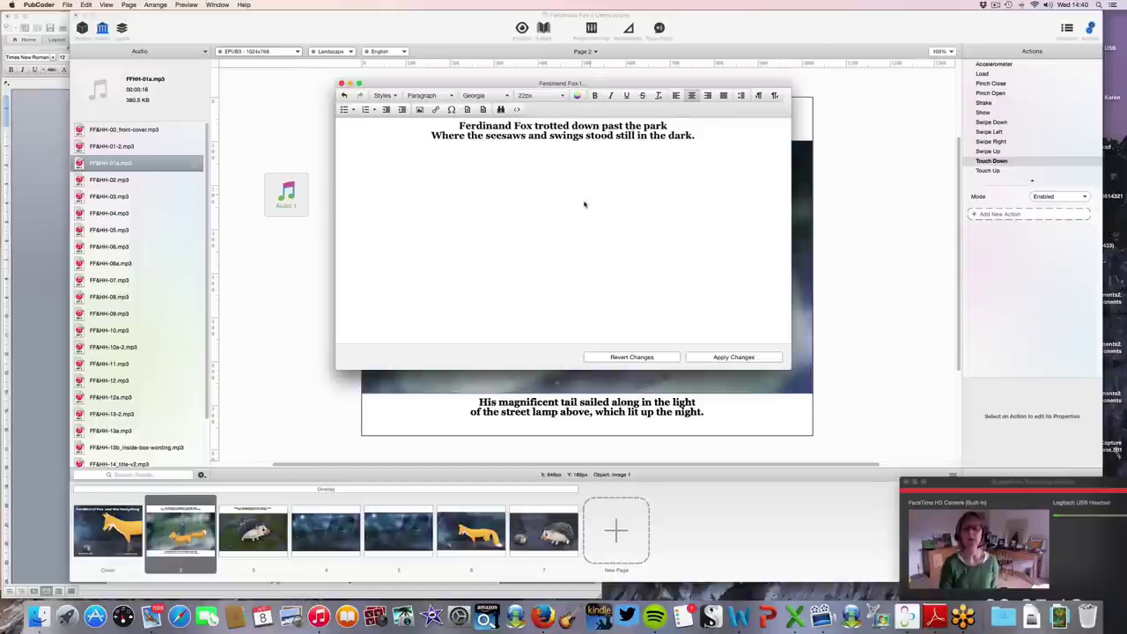
Step: Apply the changes to the upper text, close the text editor and deselect the text object
left_click(717, 357)
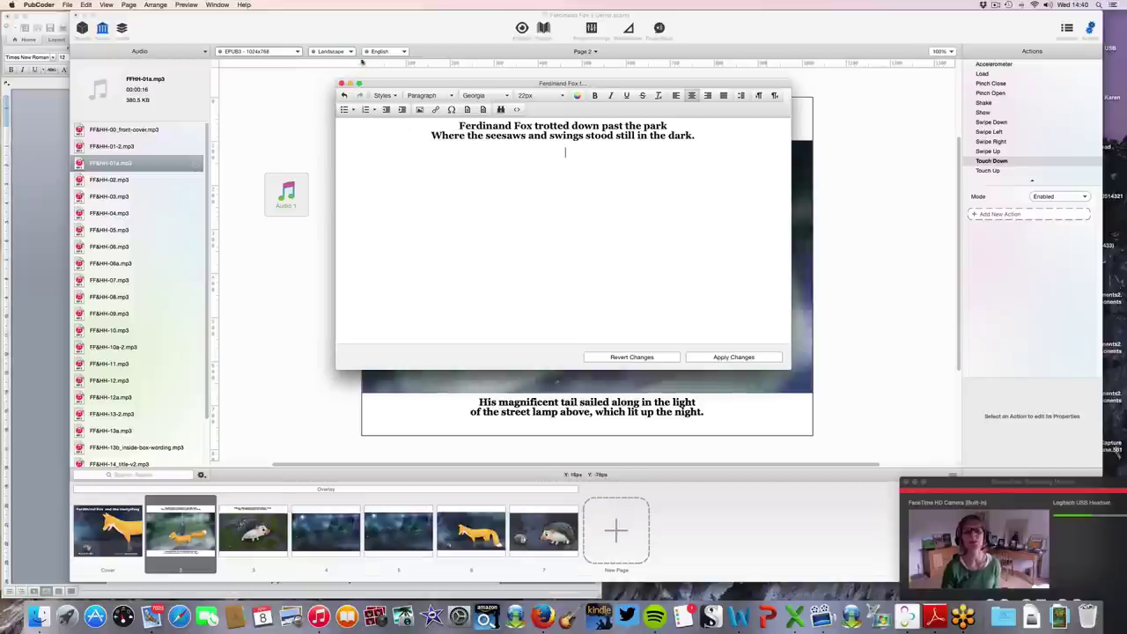
left_click(341, 83)
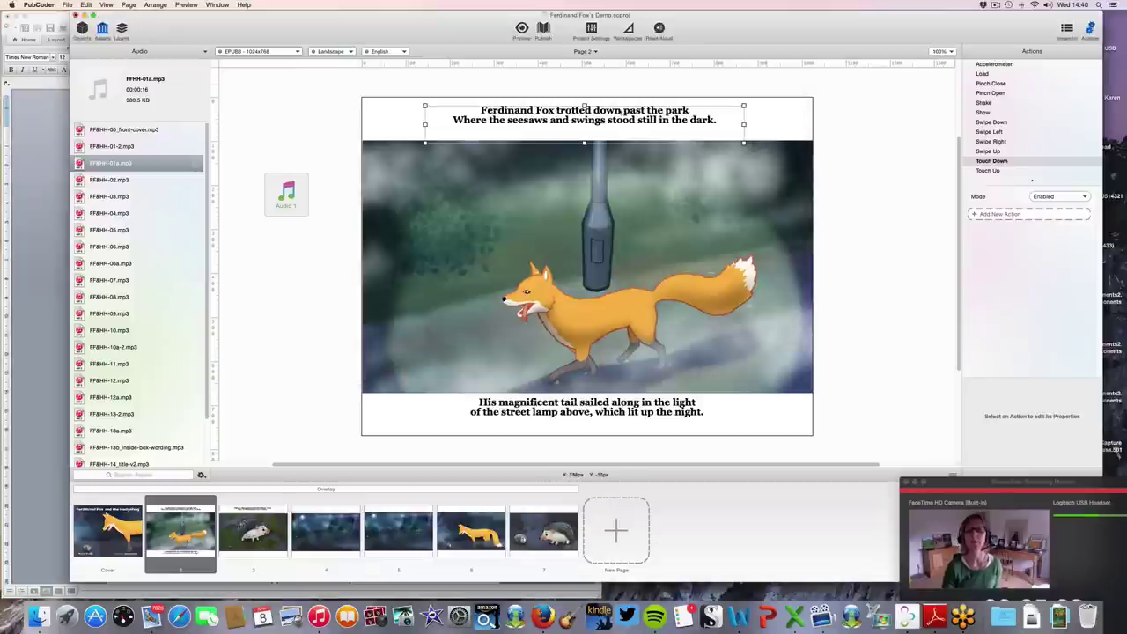
left_click(878, 168)
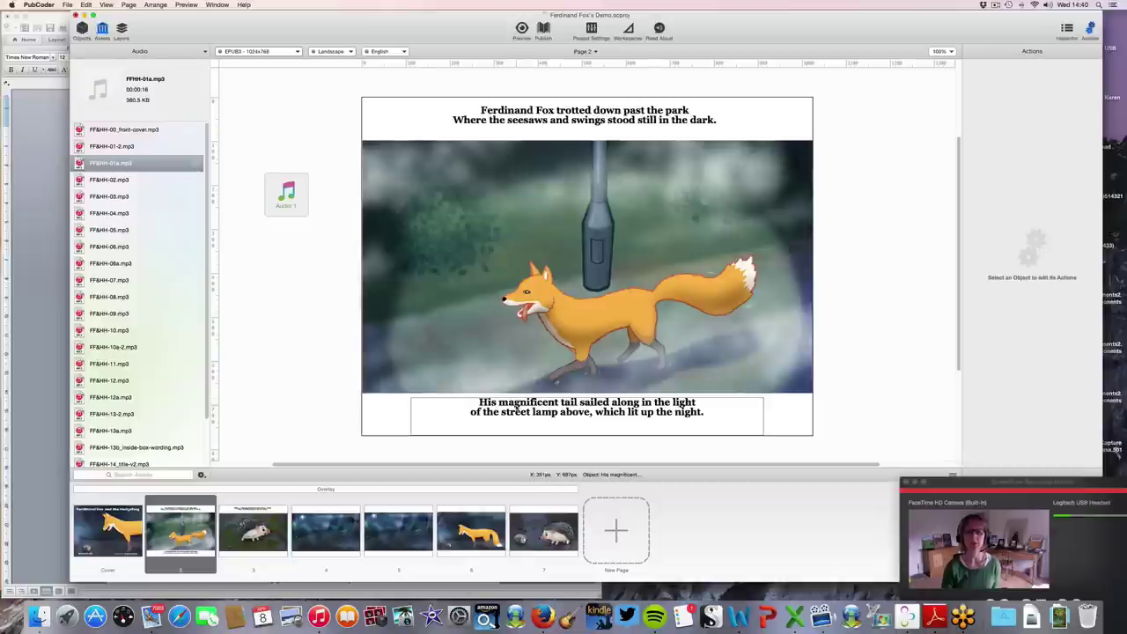
Step: Open the lower text on page 2, add an apostrophe after "tail" and colour it white (RGB 255, 255, 255)
double_click(516, 407)
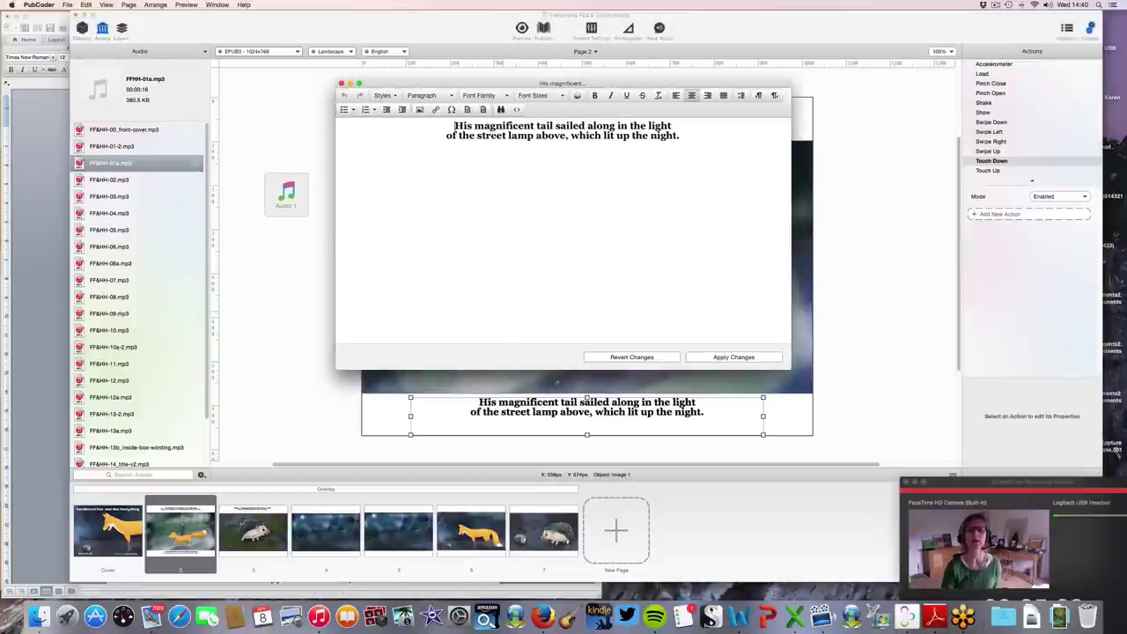
left_click(552, 125)
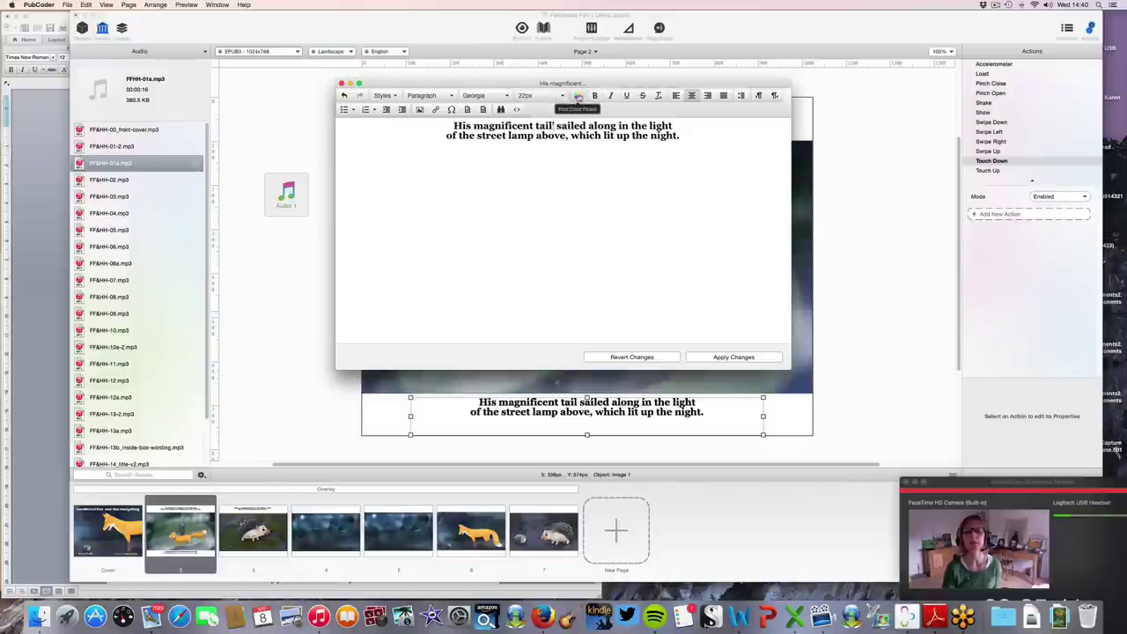
left_click(578, 96)
left_click(570, 125)
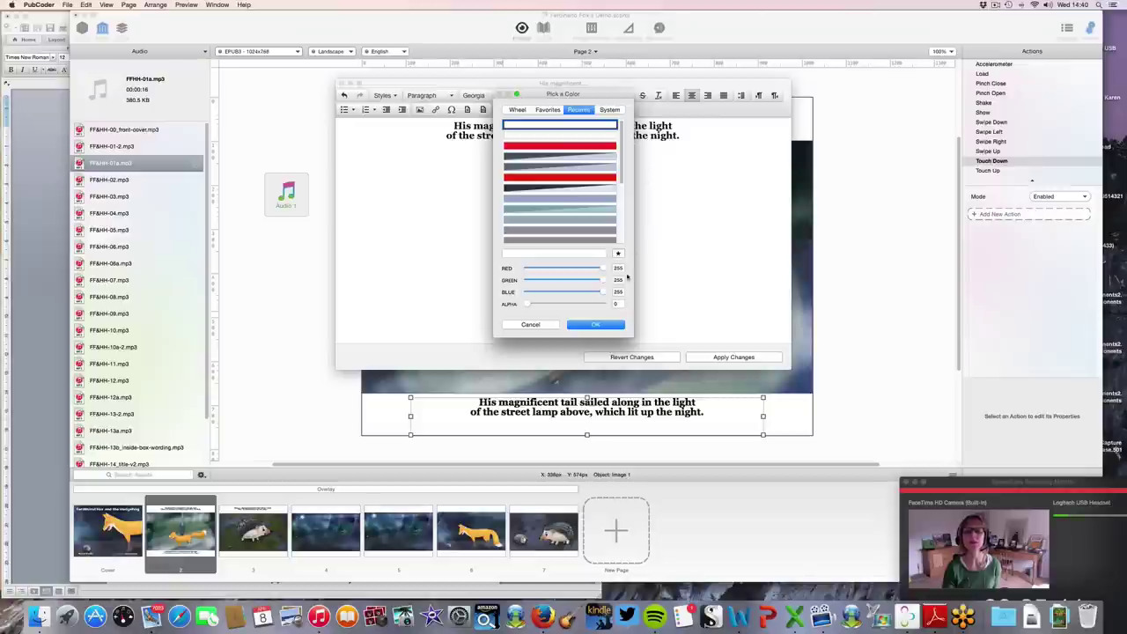
left_click(613, 327)
left_click(630, 191)
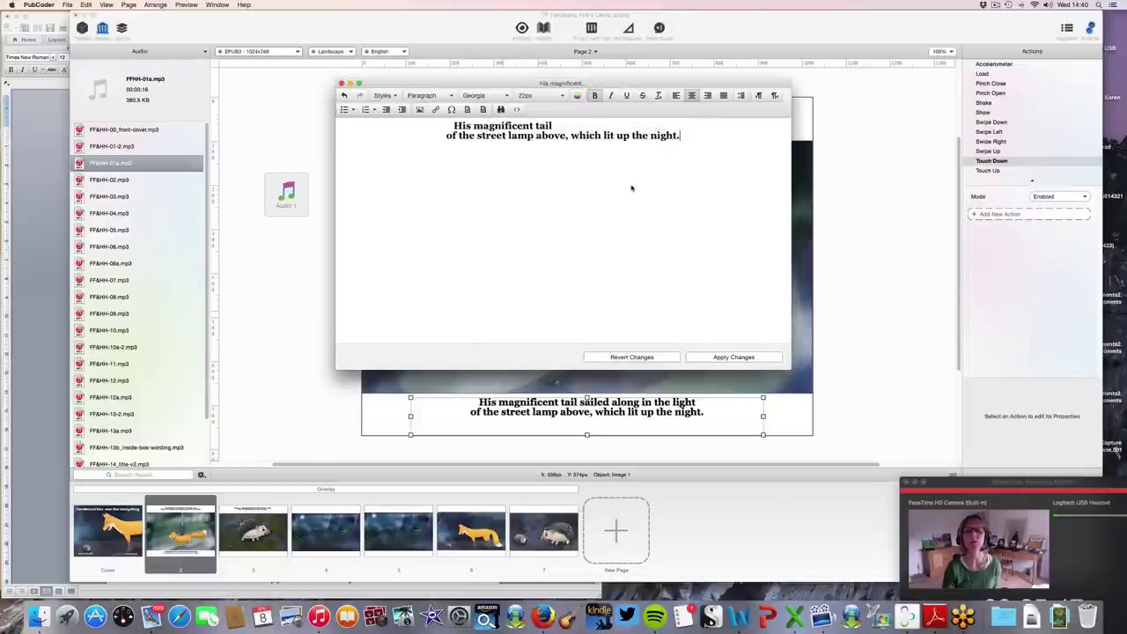
Step: Colour the text from "sailed along in the light" to the end black (RGB 0, 0, 0)
left_click(552, 125, "shift")
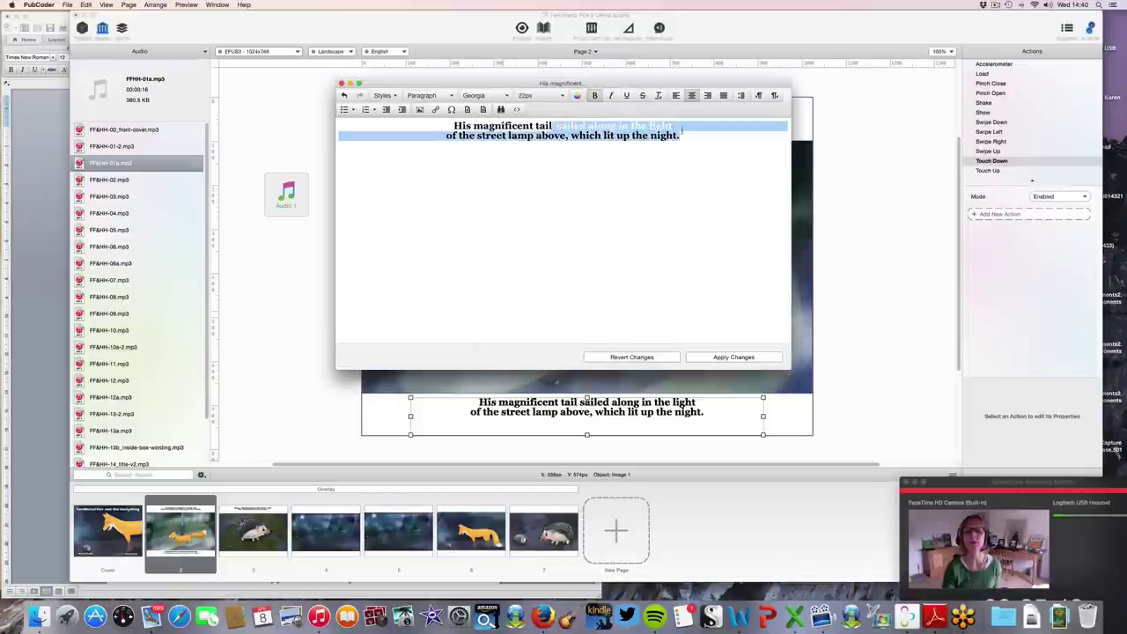
left_click_drag(555, 125, 680, 136)
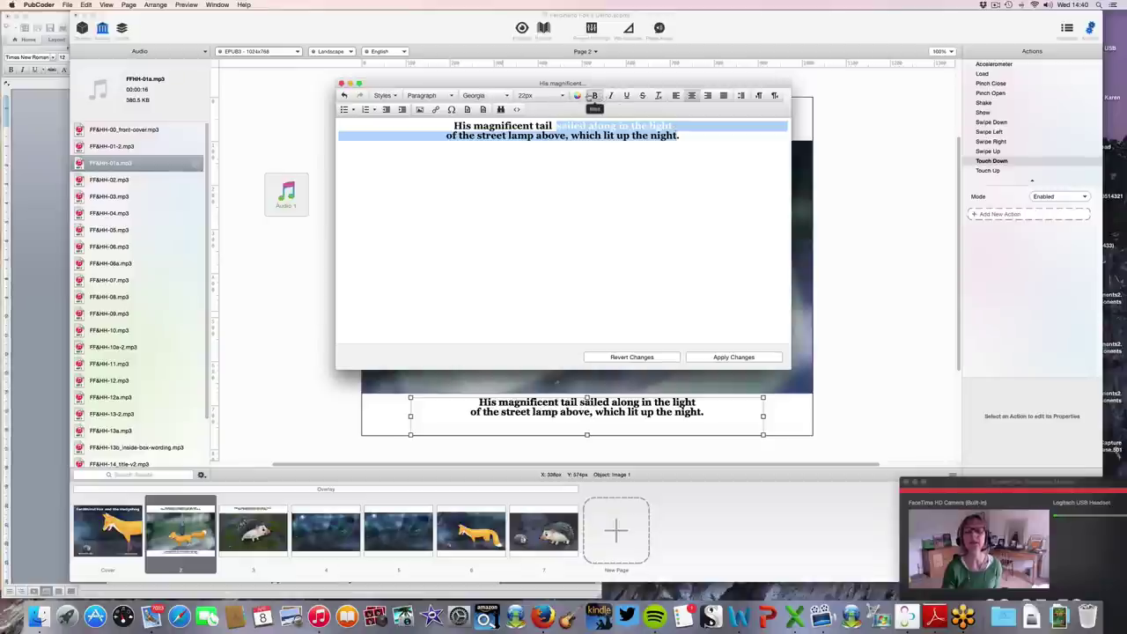
left_click(577, 95)
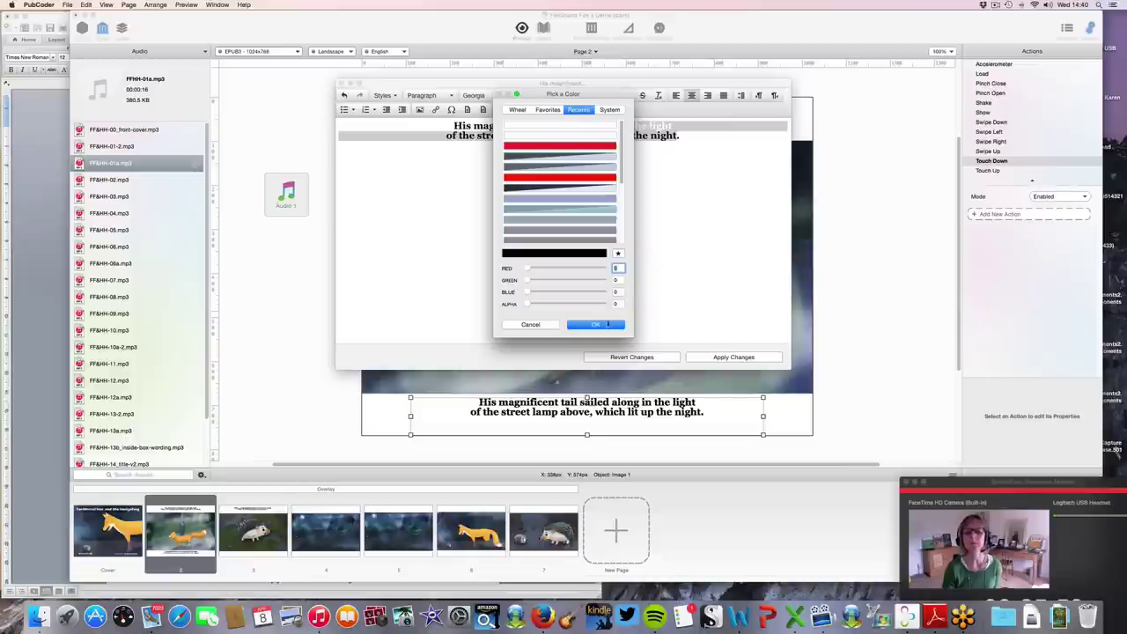
left_click(608, 324)
left_click(632, 252)
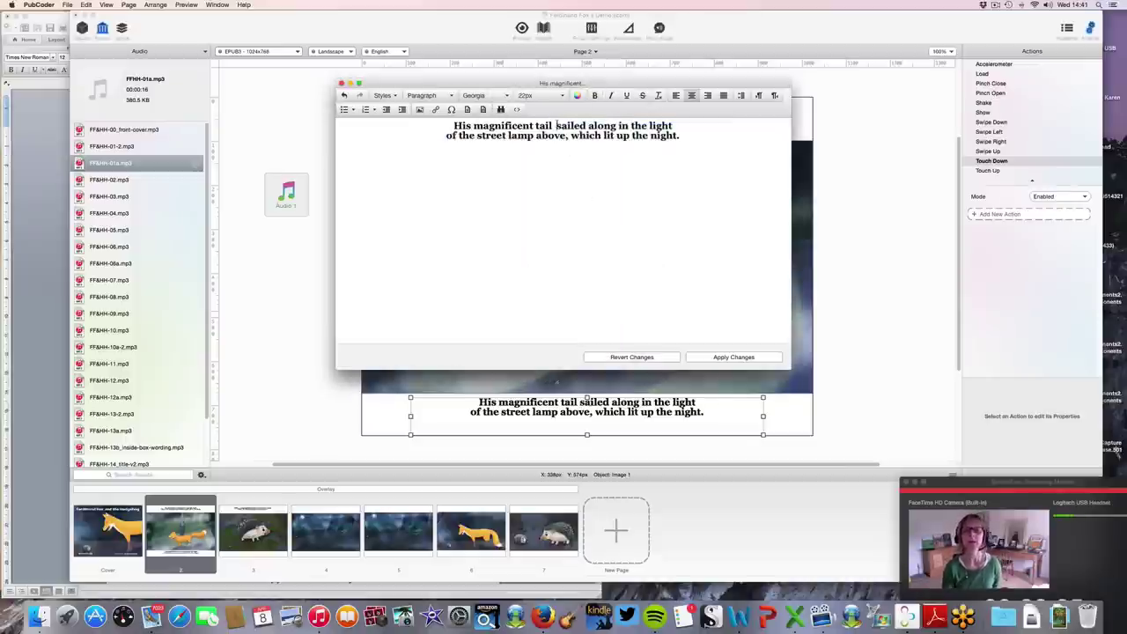
Step: Add an apostrophe directly after "light" in the first line and colour it white
left_click(672, 126)
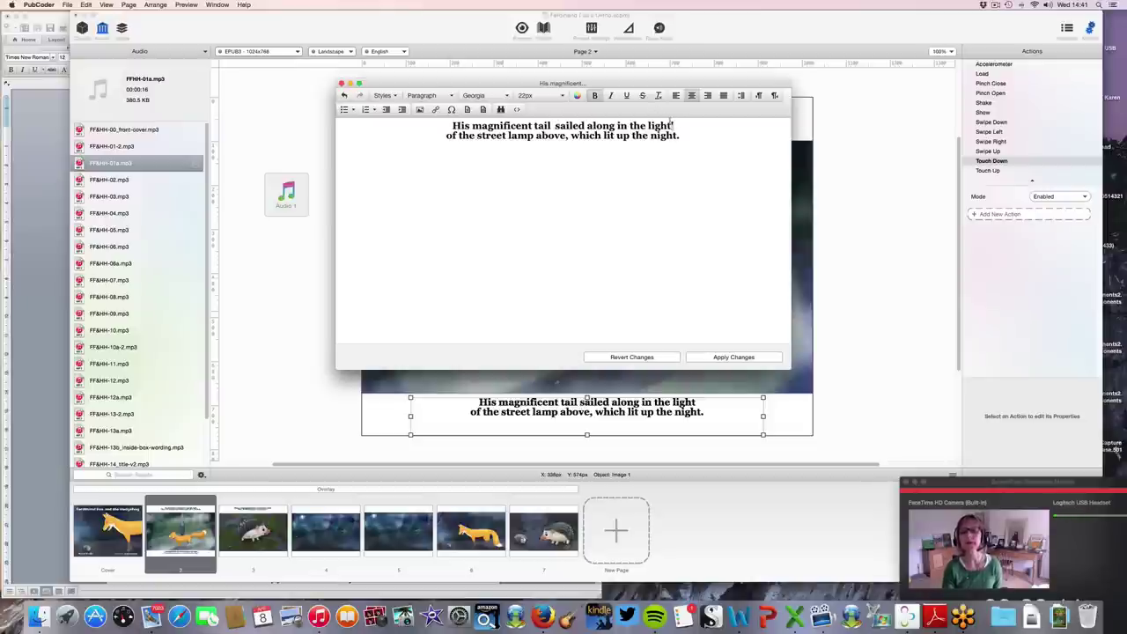
left_click(576, 95)
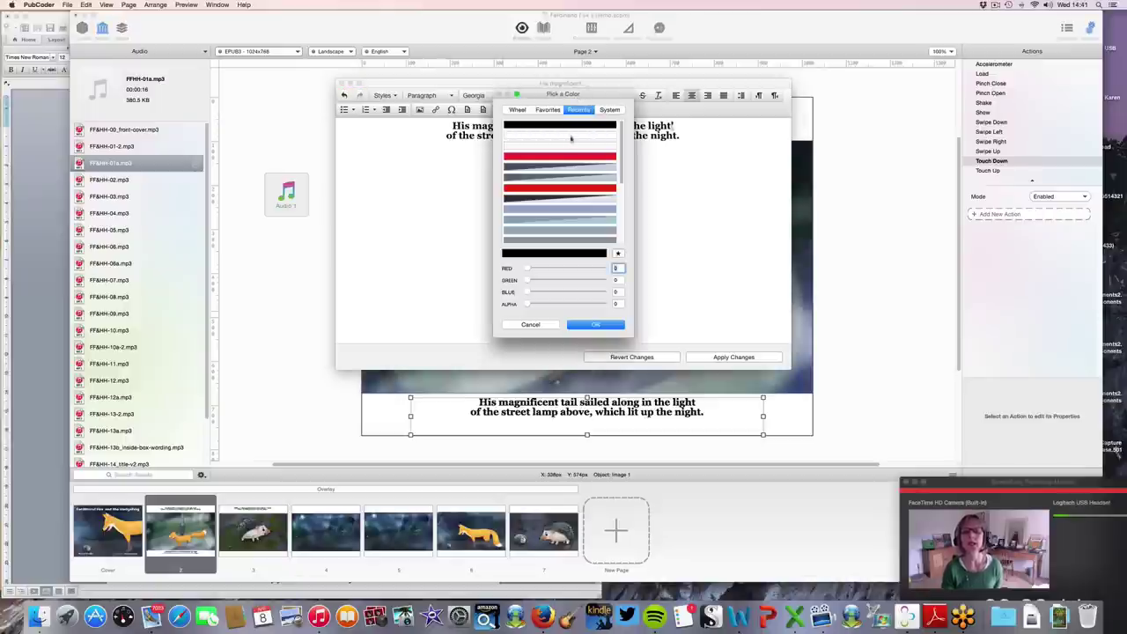
left_click(571, 136)
left_click(596, 324)
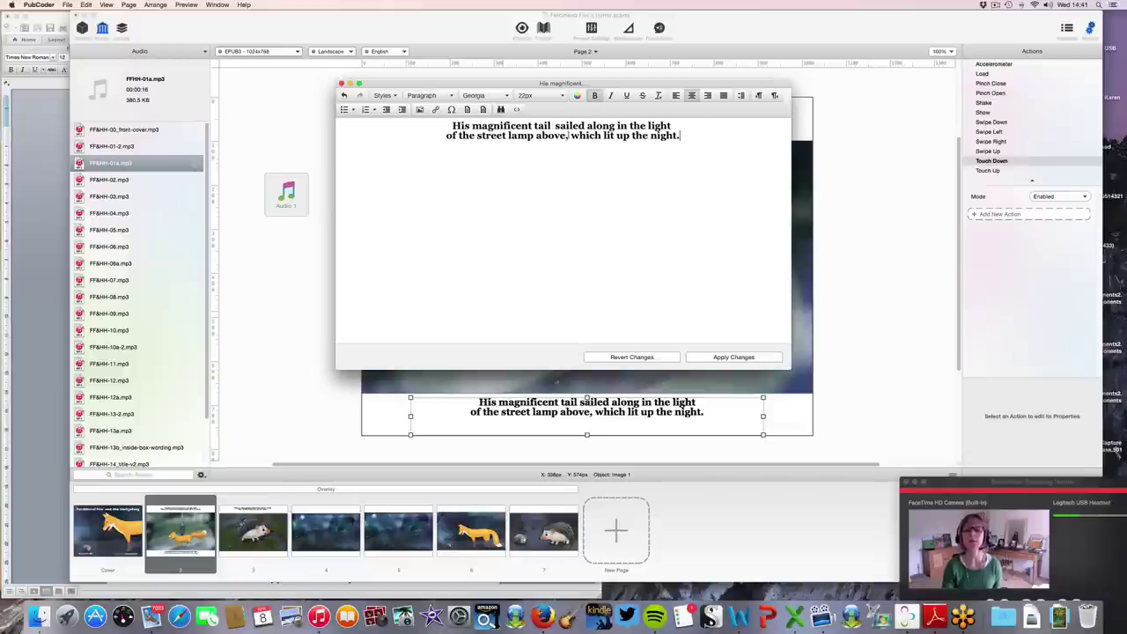
Step: Apply the changes to the lower text, close the text editor and deselect the text object
left_click(728, 357)
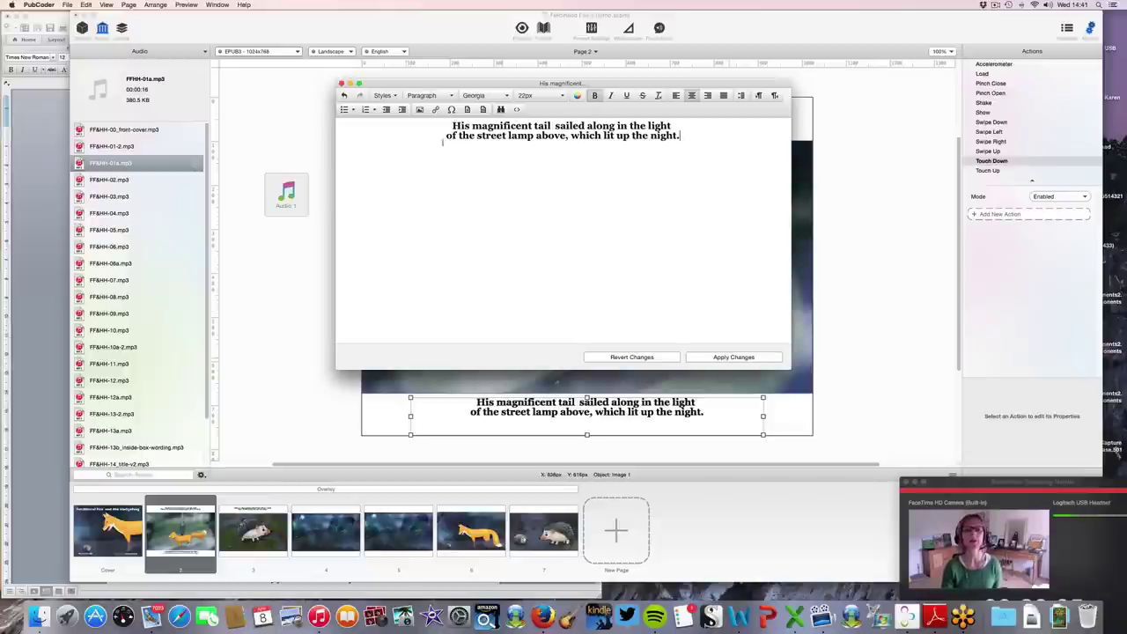
left_click(342, 84)
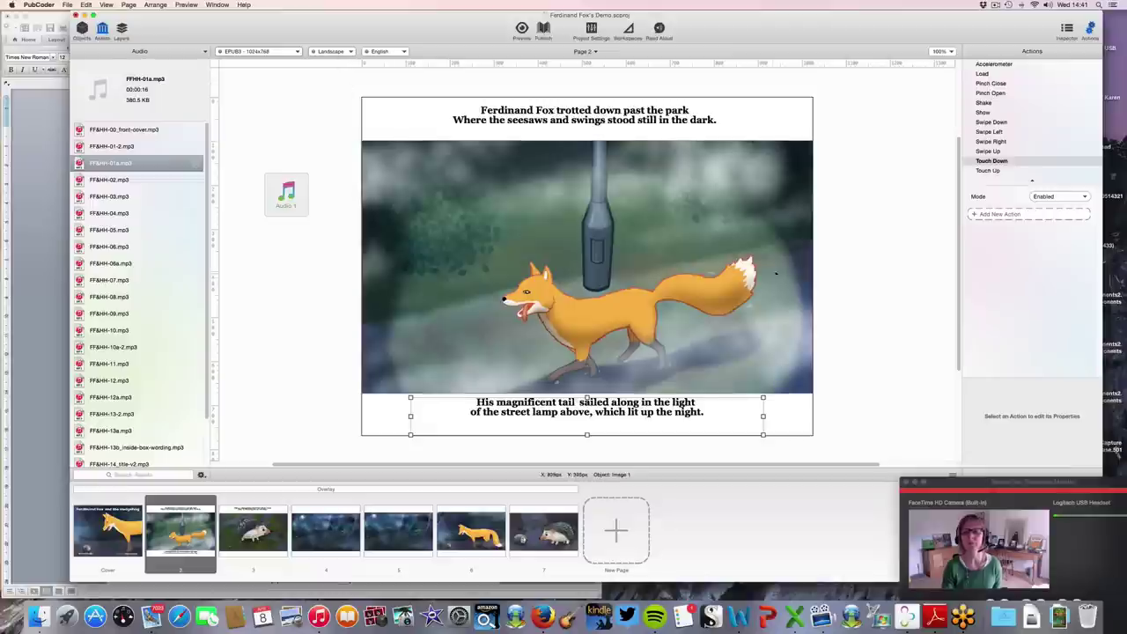
left_click(844, 259)
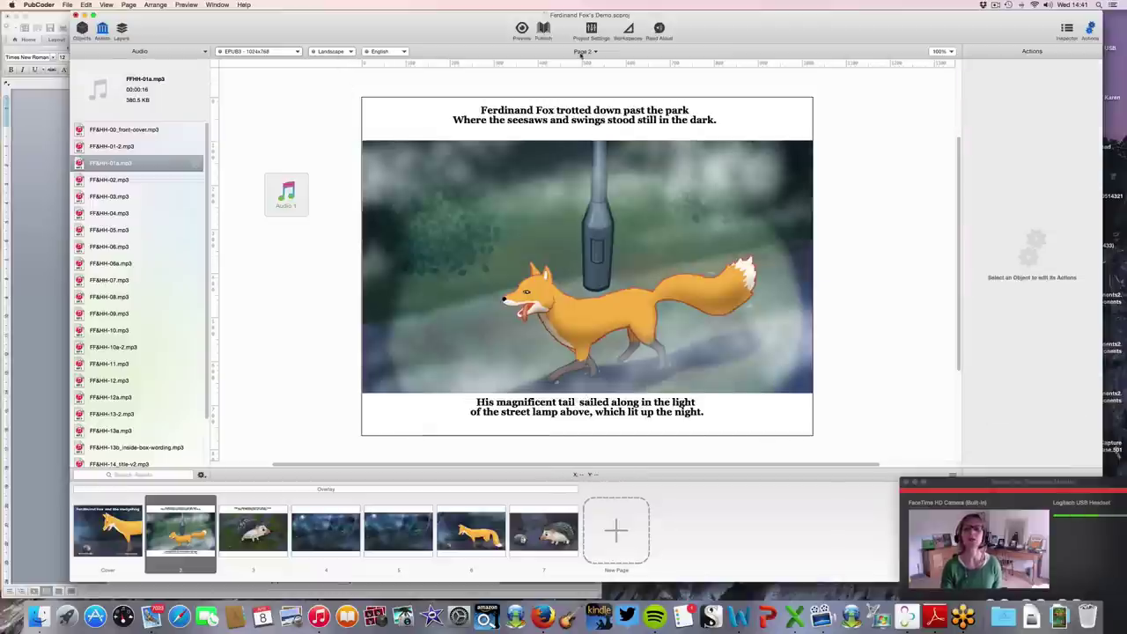
Step: Start the Read Aloud setup for page 2, accept the splitting characters and choose FF&HH-01a.mp3 from the assets library as its audio
left_click(659, 28)
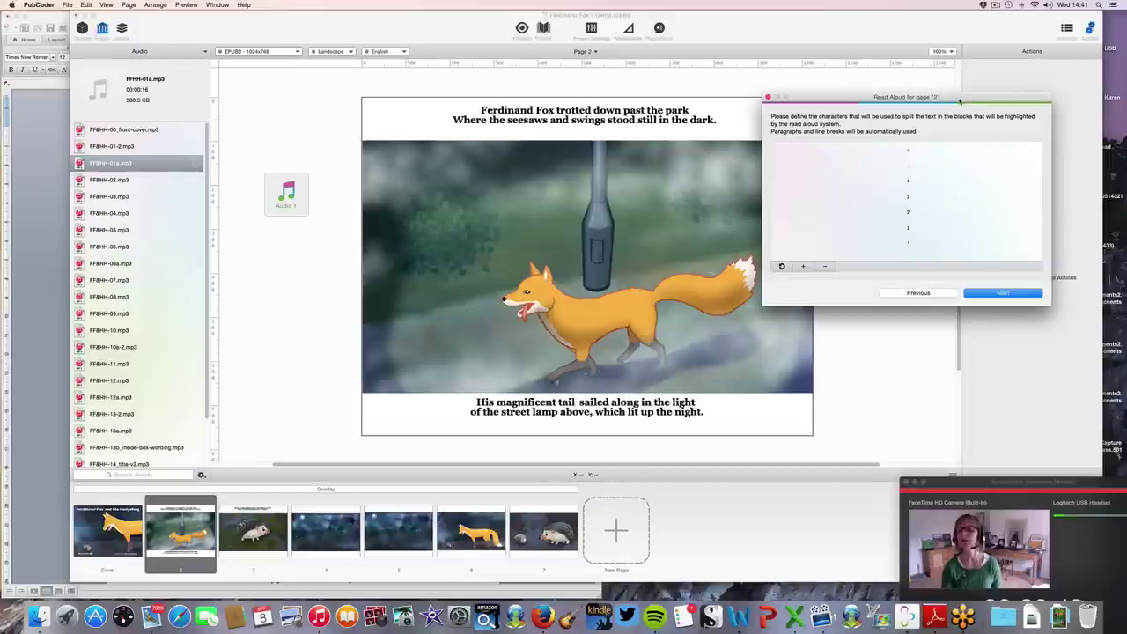
left_click(991, 295)
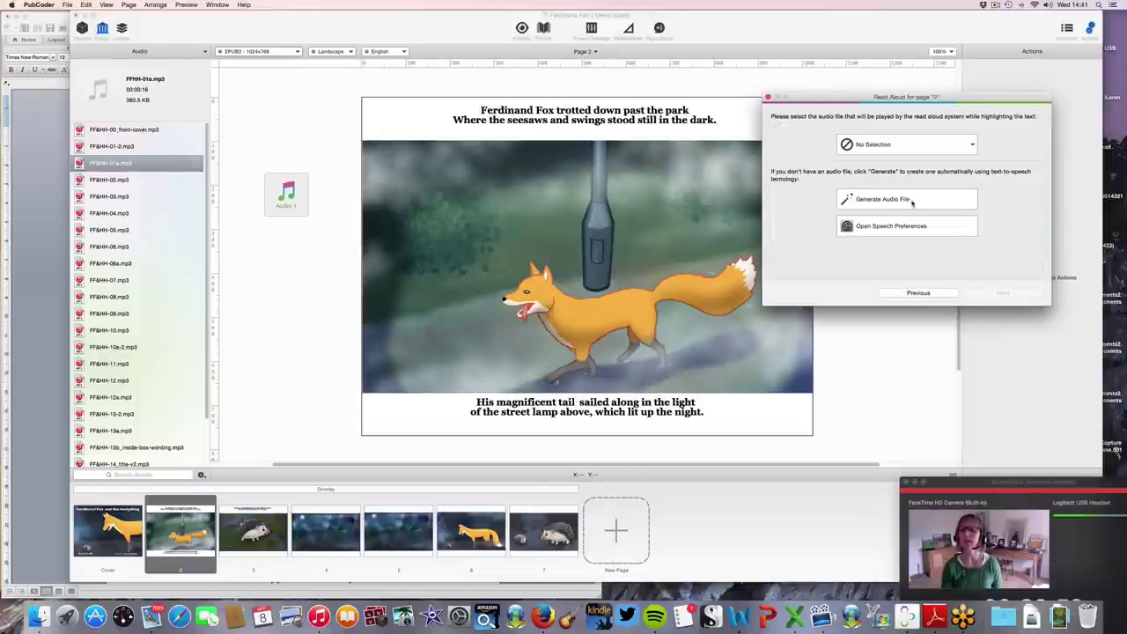
left_click(973, 146)
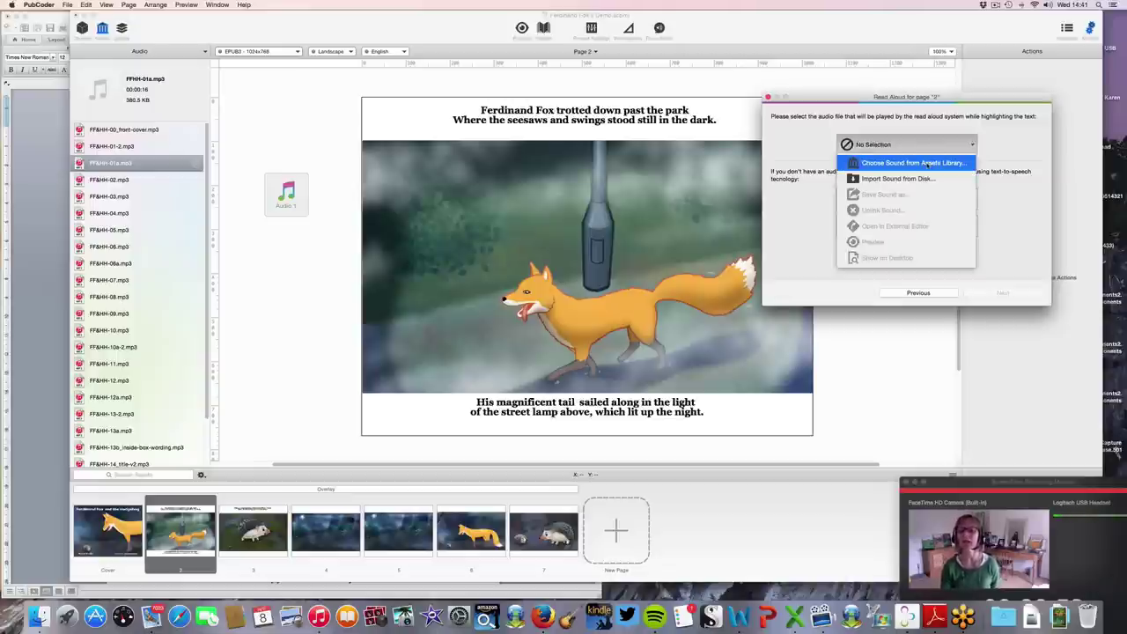
left_click(927, 164)
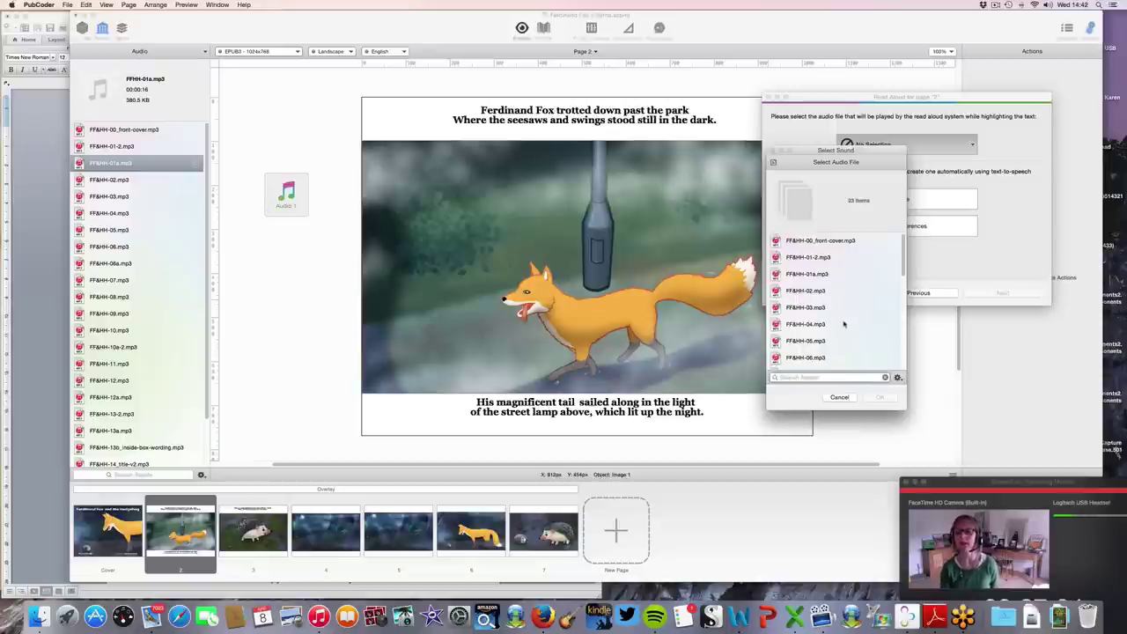
left_click(796, 276)
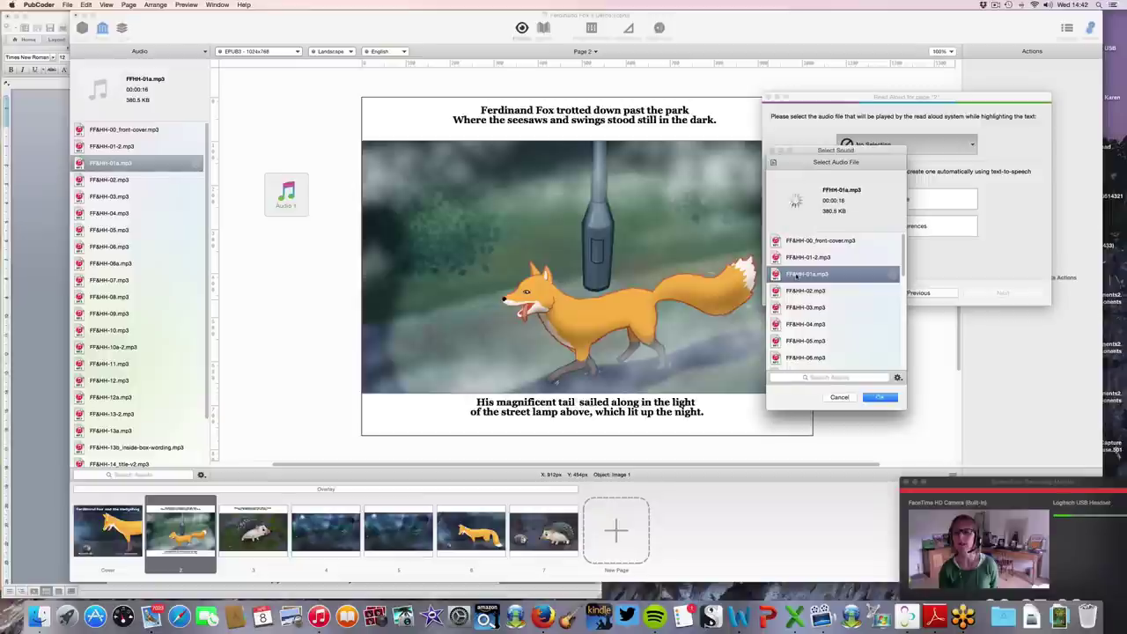
left_click(886, 398)
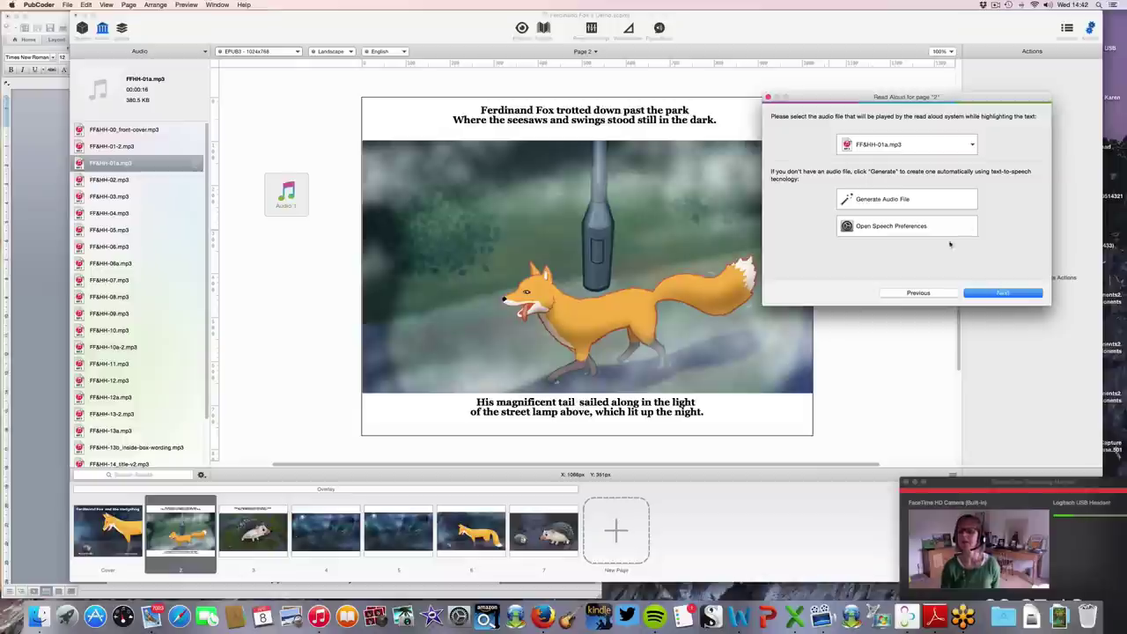
Step: Sync page 2's text blocks with the narration, advancing phrase by phrase from "Ferdinand Fox" to "which lit up the night"
left_click_drag(868, 98, 620, 82)
left_click(739, 281)
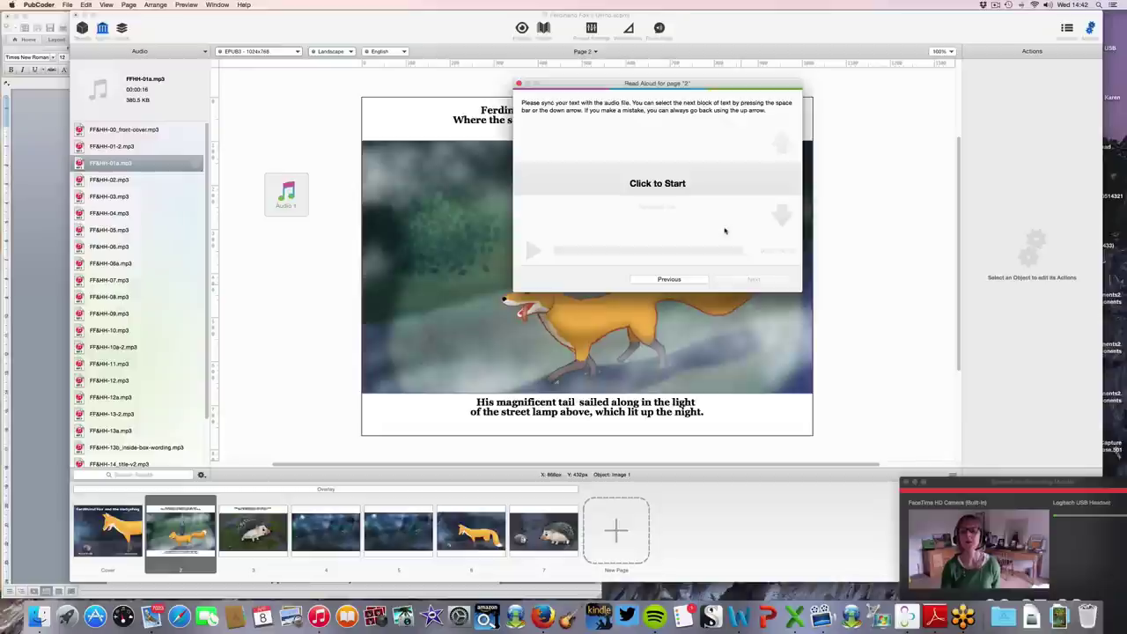
left_click(661, 184)
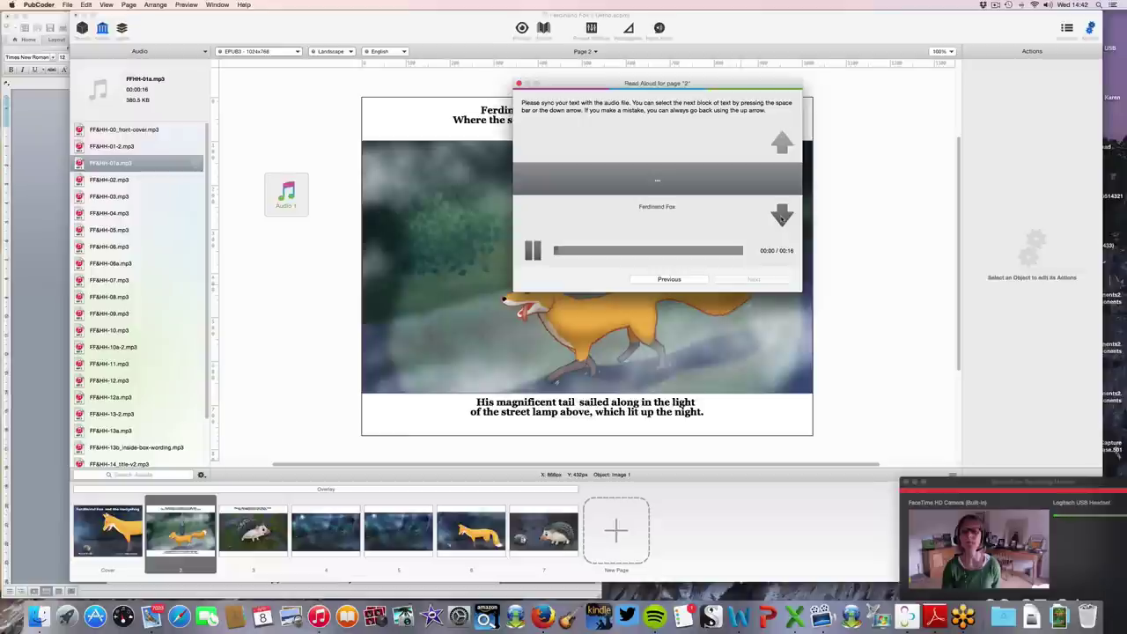
left_click(780, 217)
left_click(780, 217)
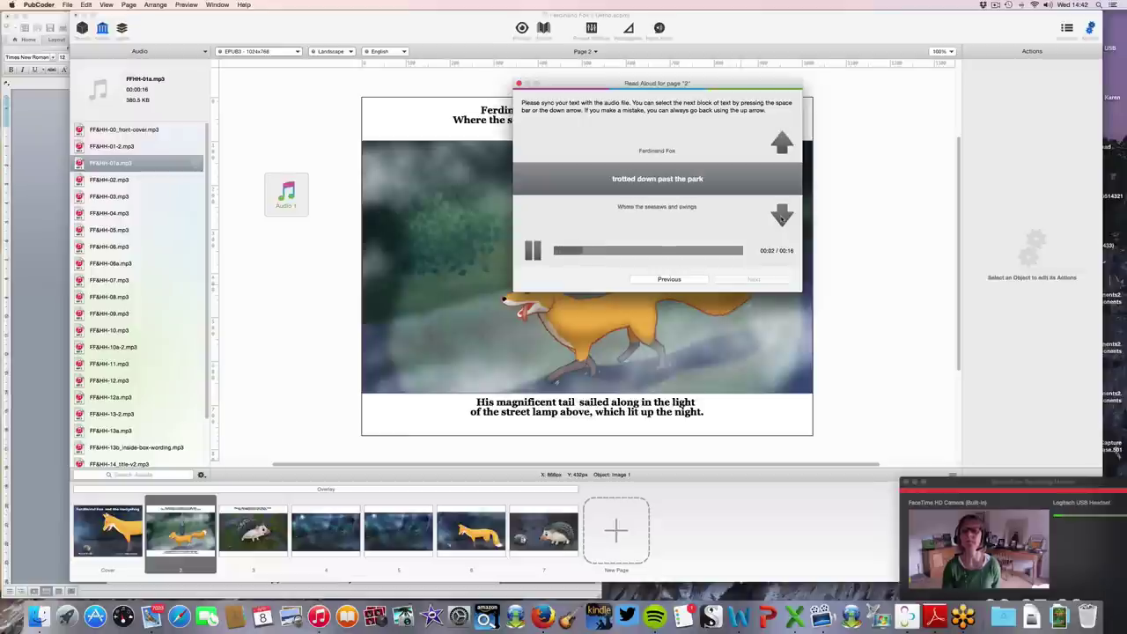
left_click(780, 217)
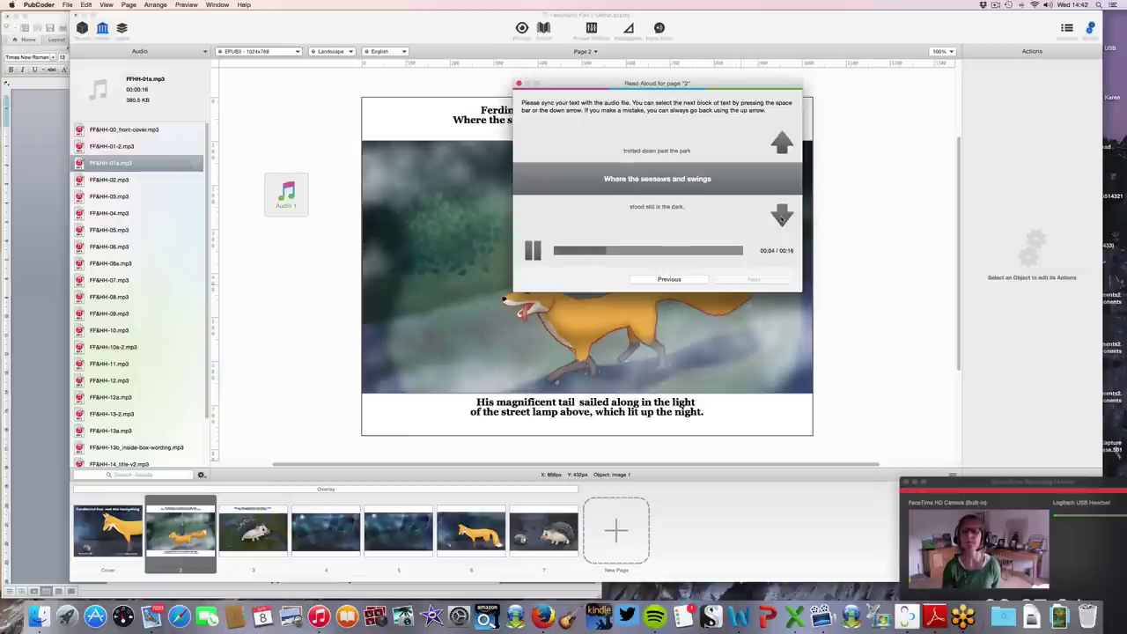
left_click(780, 216)
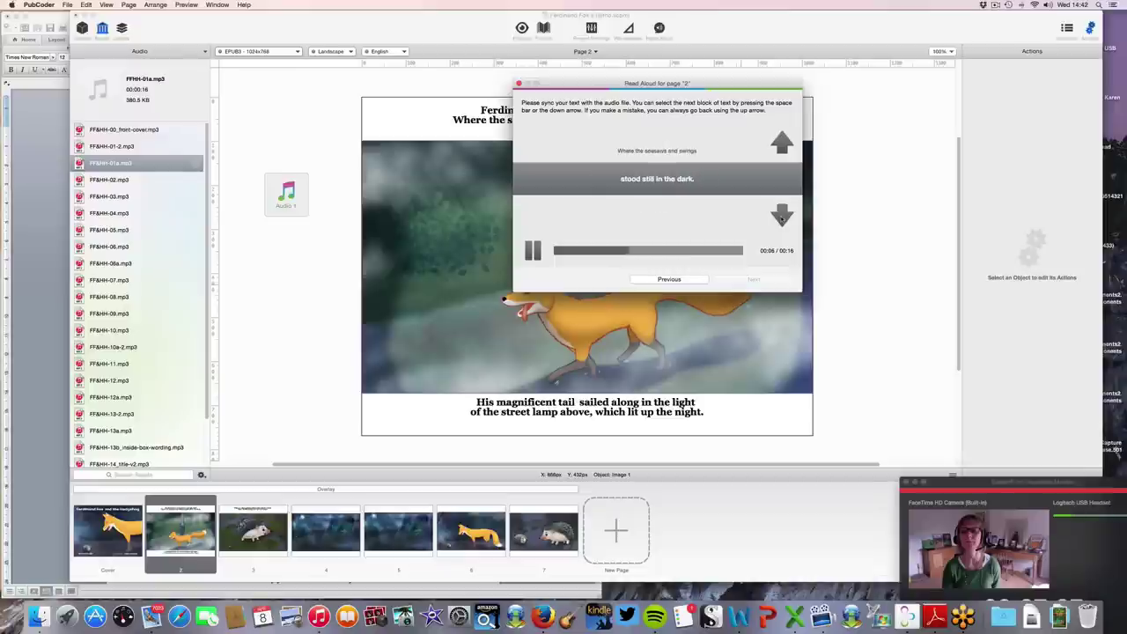
left_click(780, 217)
left_click(779, 216)
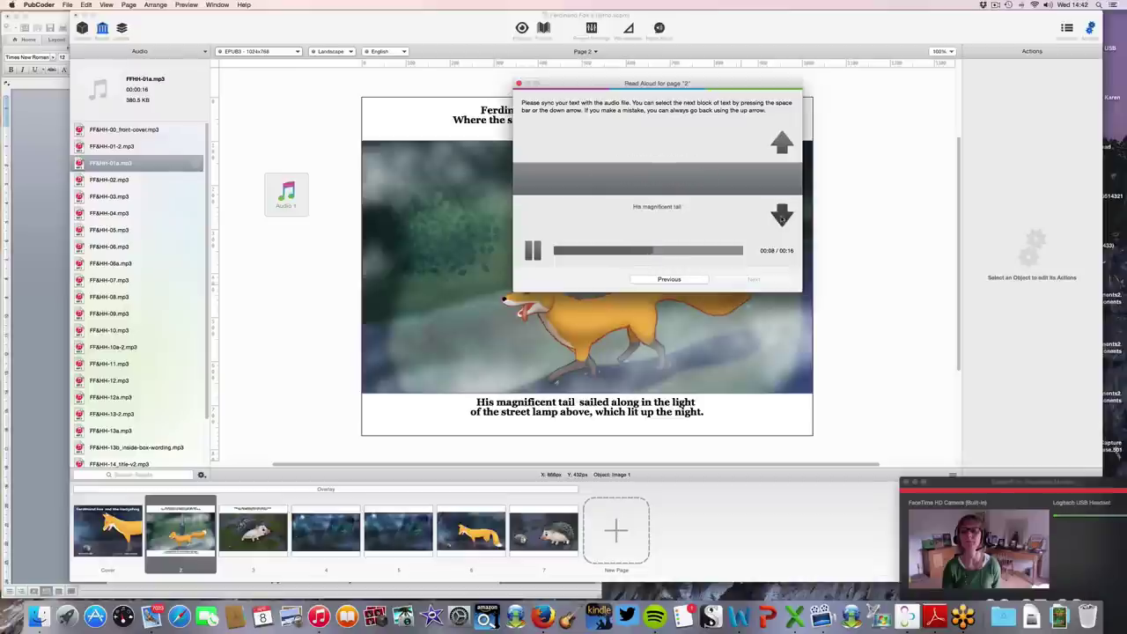
left_click(780, 217)
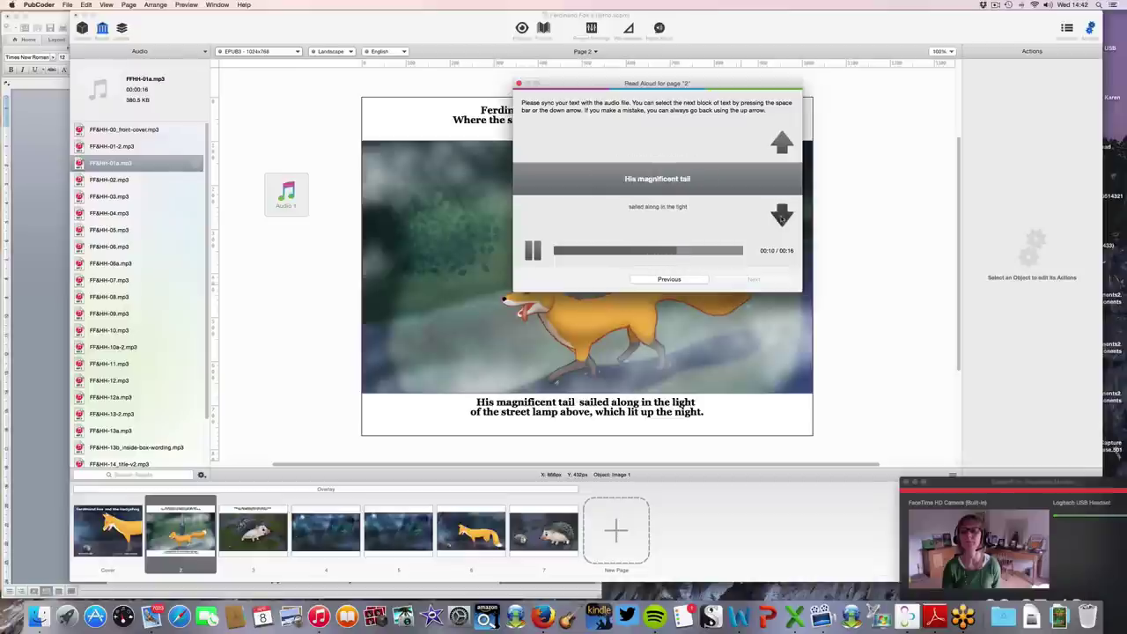
left_click(780, 217)
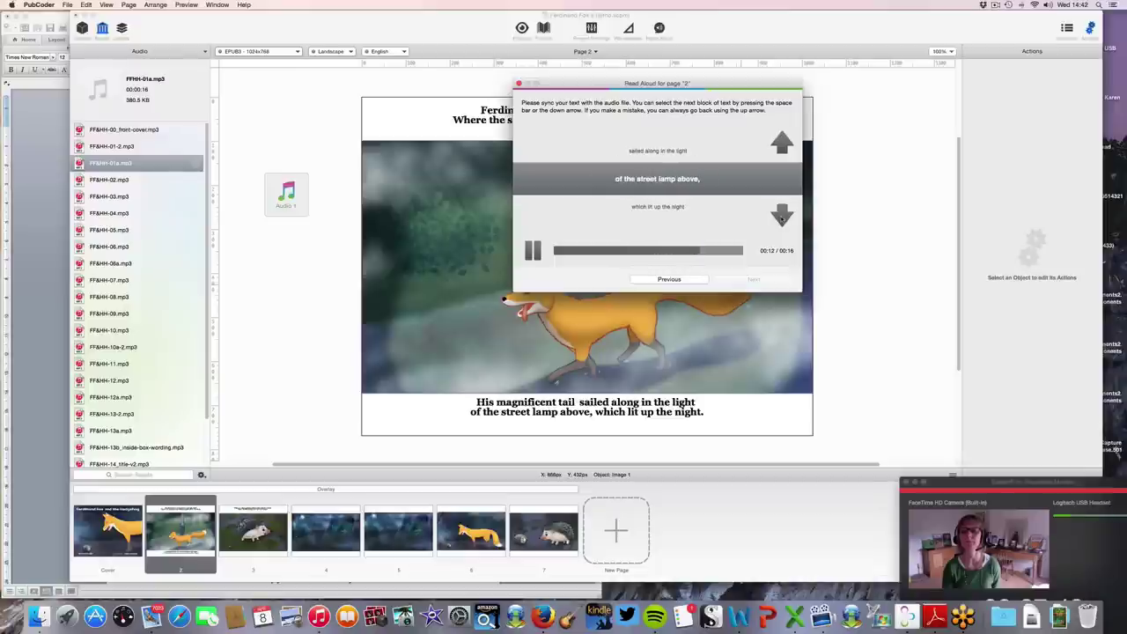
left_click(780, 217)
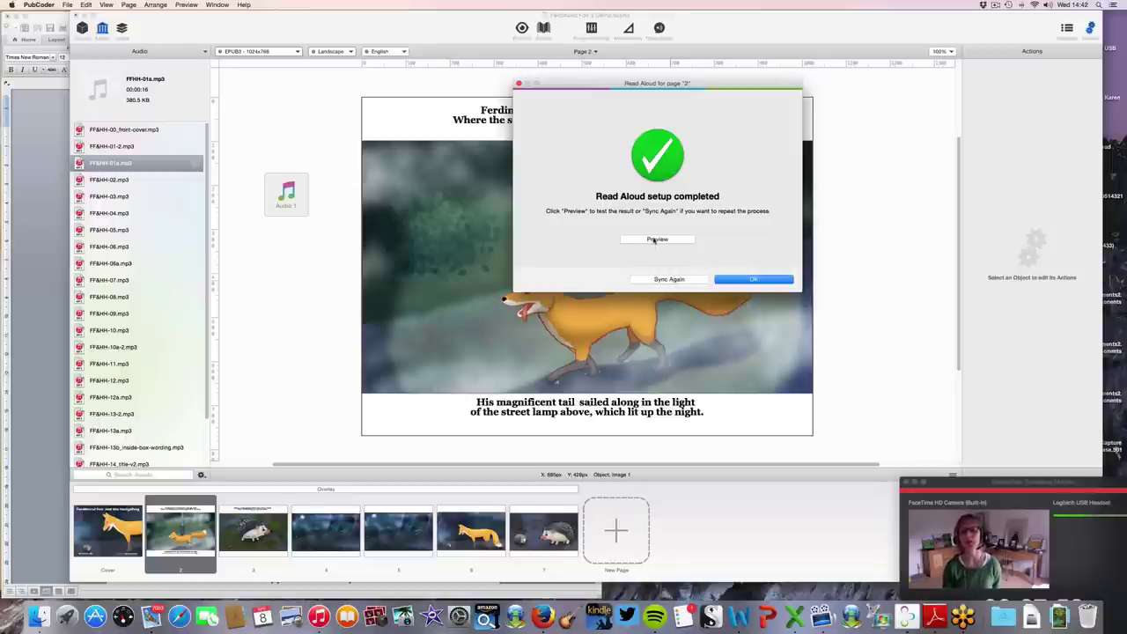
Step: Preview the Read Aloud highlighting of page 2, close the preview and complete the Read Aloud setup
left_click(656, 240)
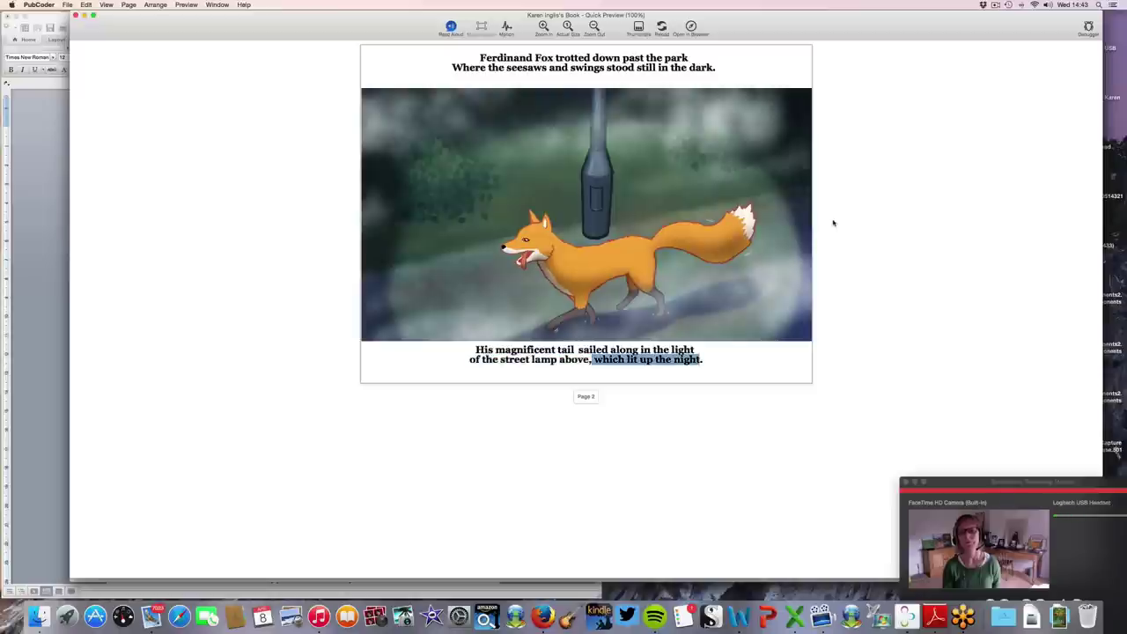
left_click(75, 15)
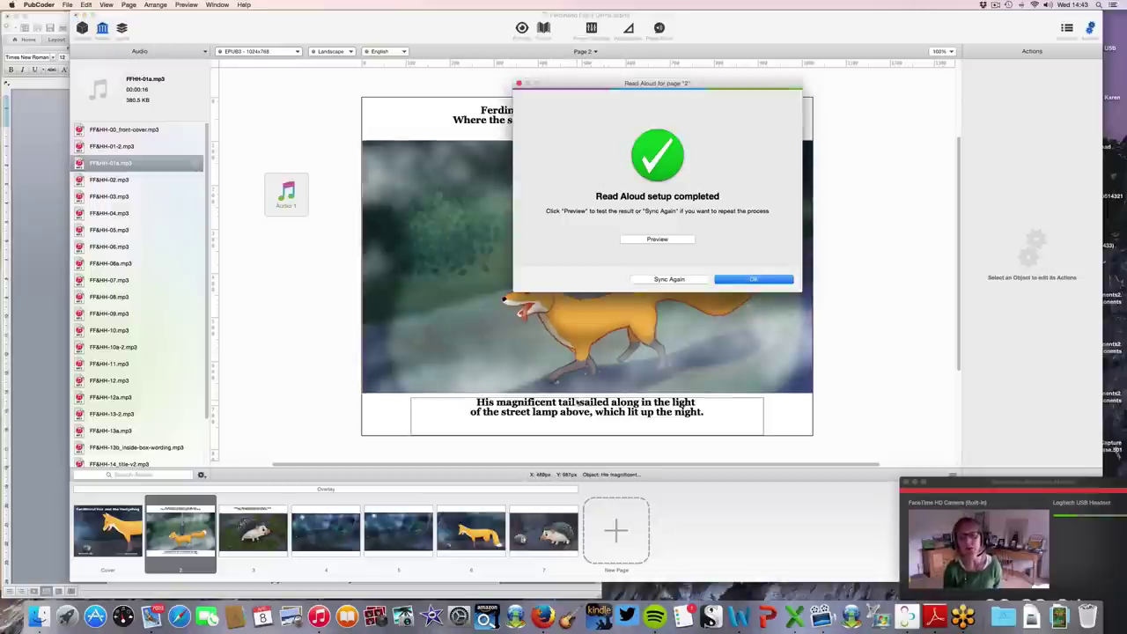
left_click(742, 280)
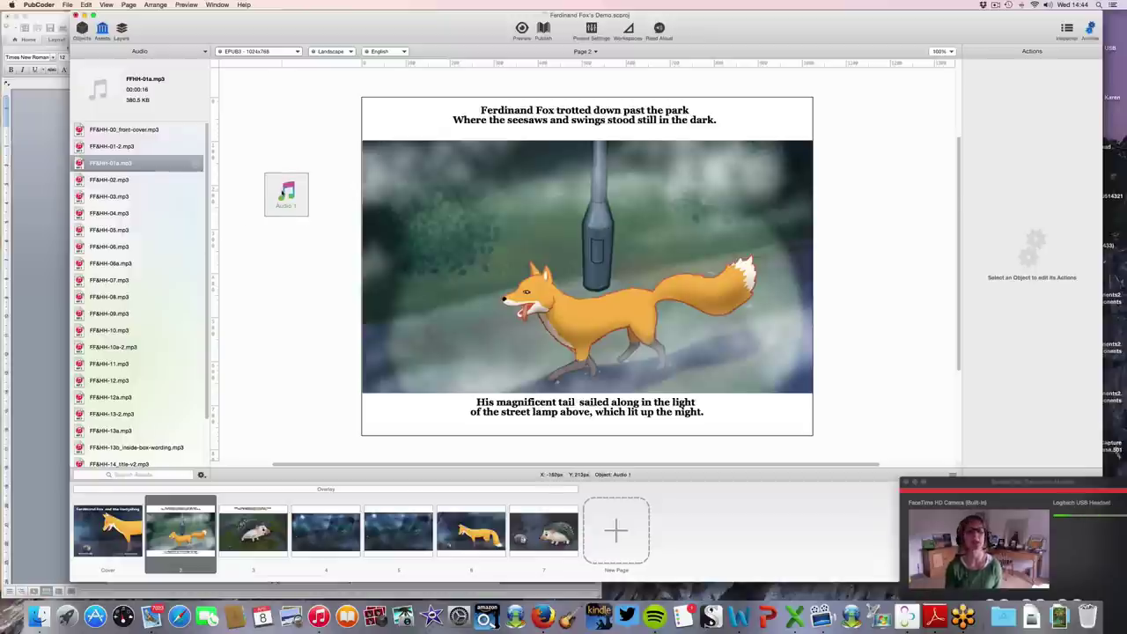
Step: Delete the Audio 1 object beside page 2
left_click(283, 194)
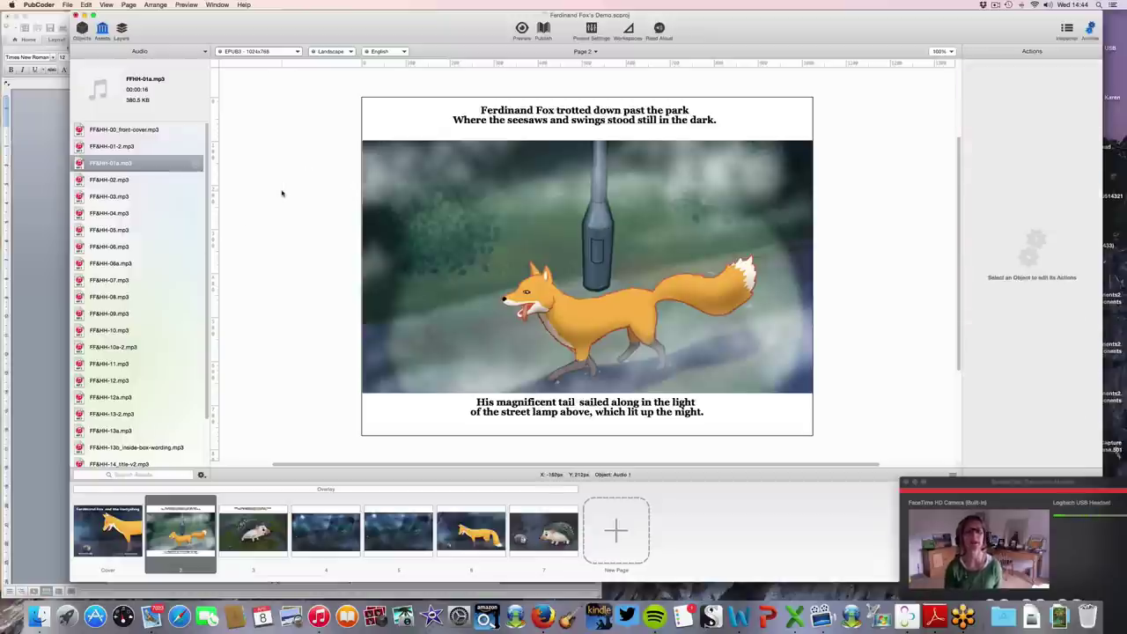
Step: Open page 6 and hide the assets library
left_click(471, 533)
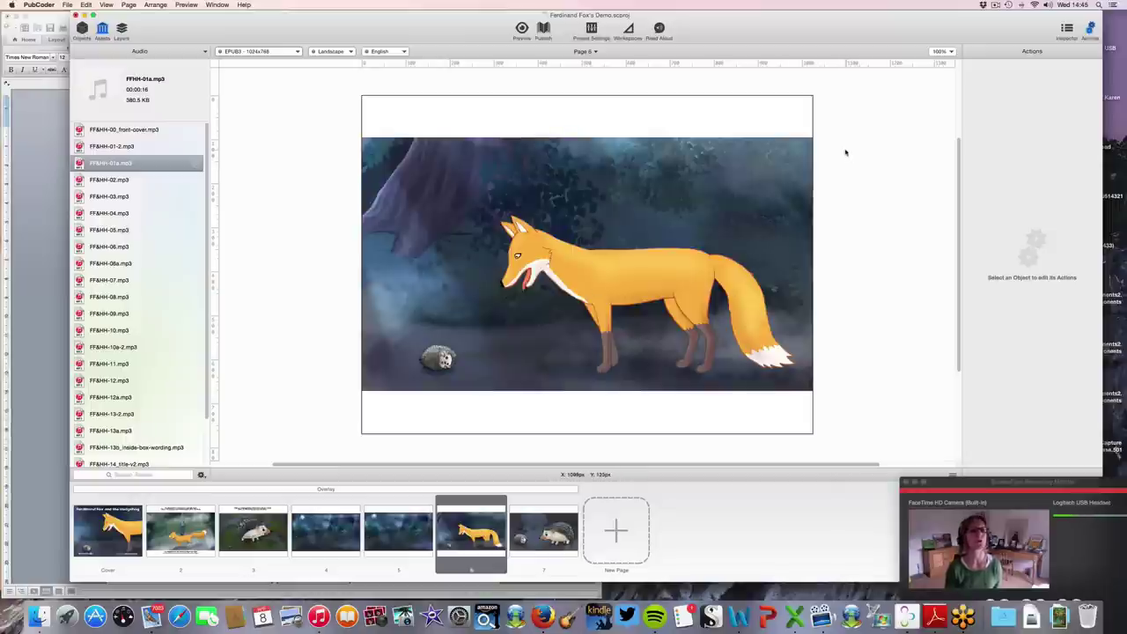
left_click(103, 30)
left_click(102, 30)
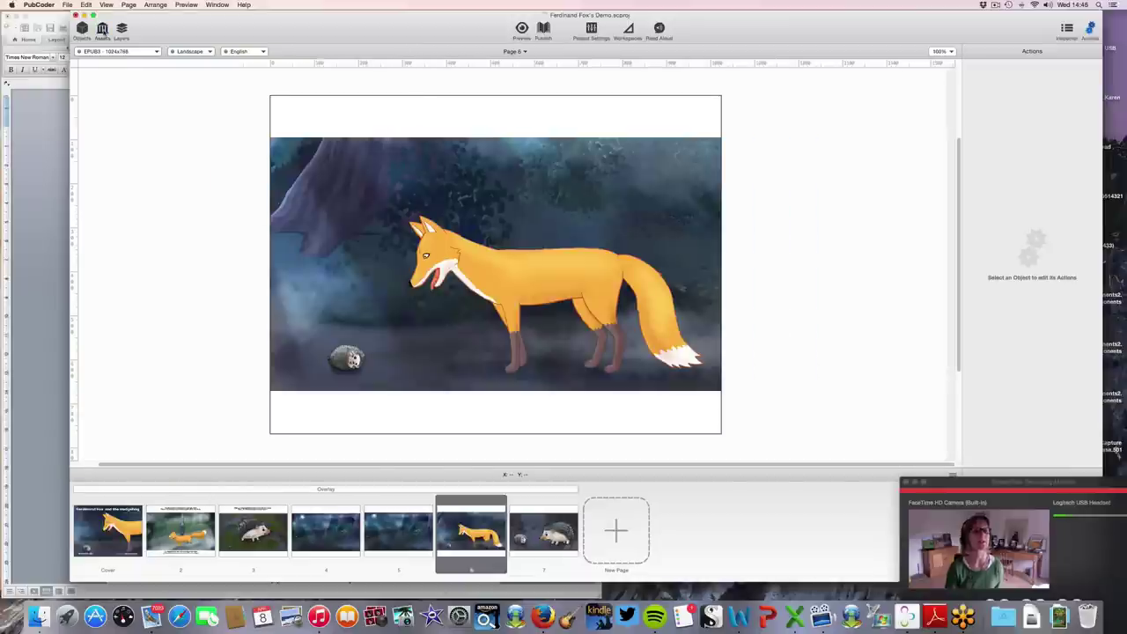
Step: Place a Gesture Recognizer over the fox's body on page 6, sized about 408 by 130 px
left_click(82, 28)
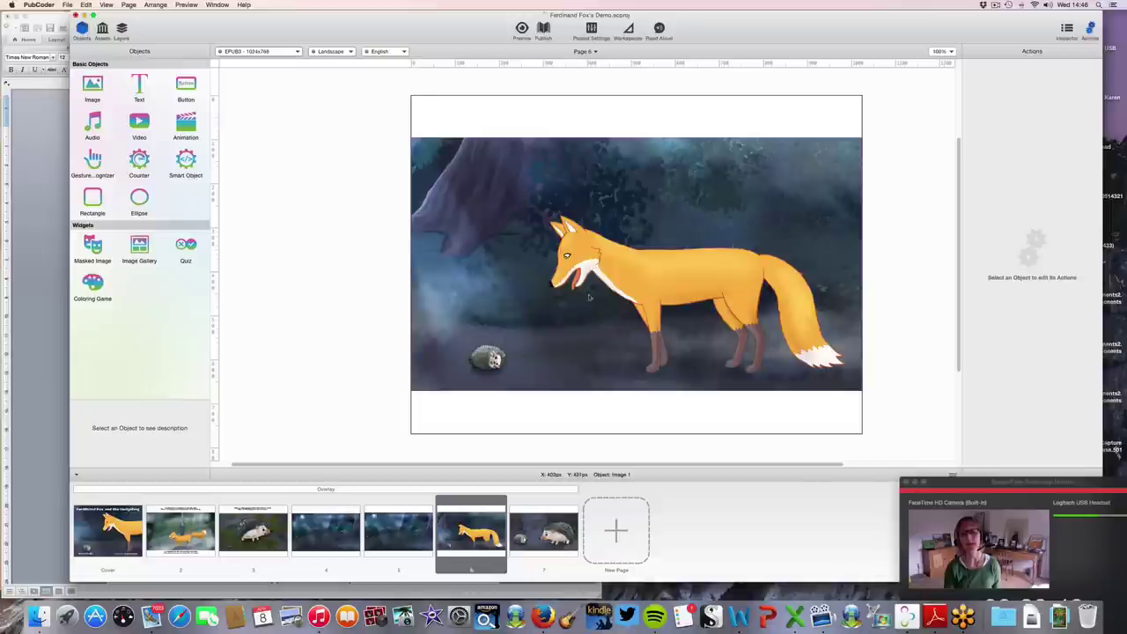
mouse_move(130, 176)
left_click(94, 161)
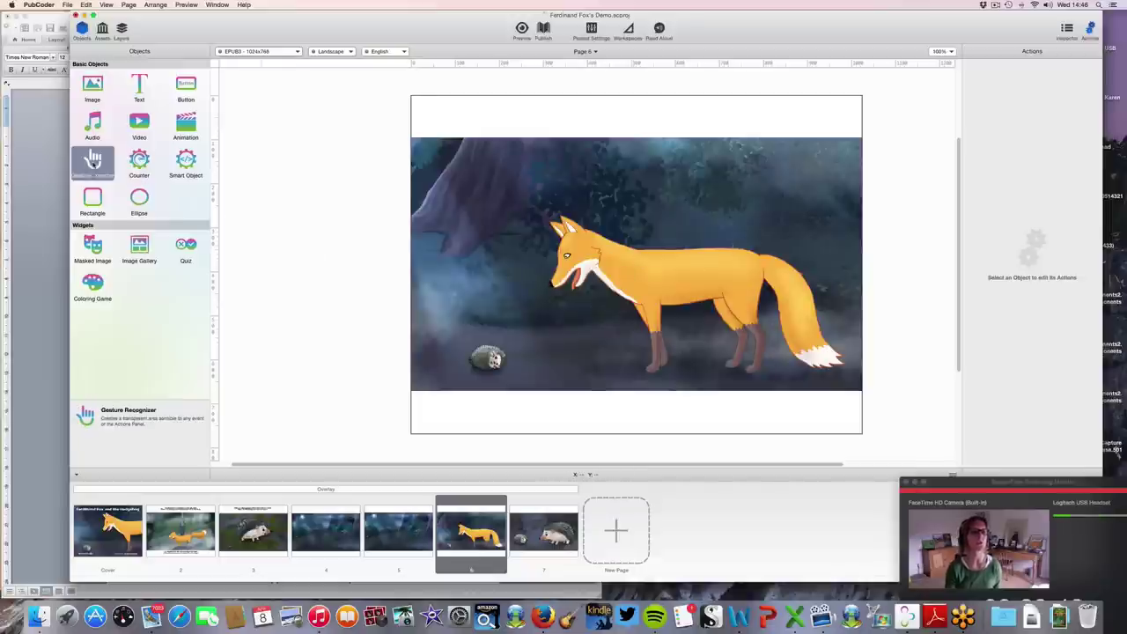
left_click_drag(93, 161, 594, 274)
left_click_drag(701, 275, 773, 275)
left_click_drag(683, 293, 684, 303)
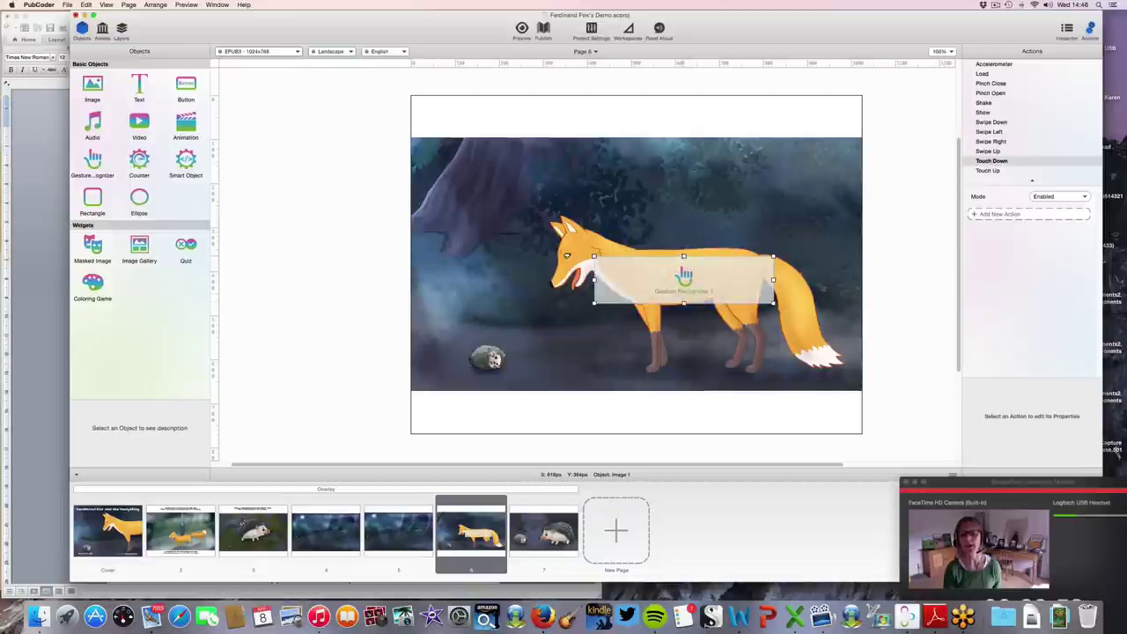
left_click_drag(684, 255, 684, 246)
left_click(688, 293)
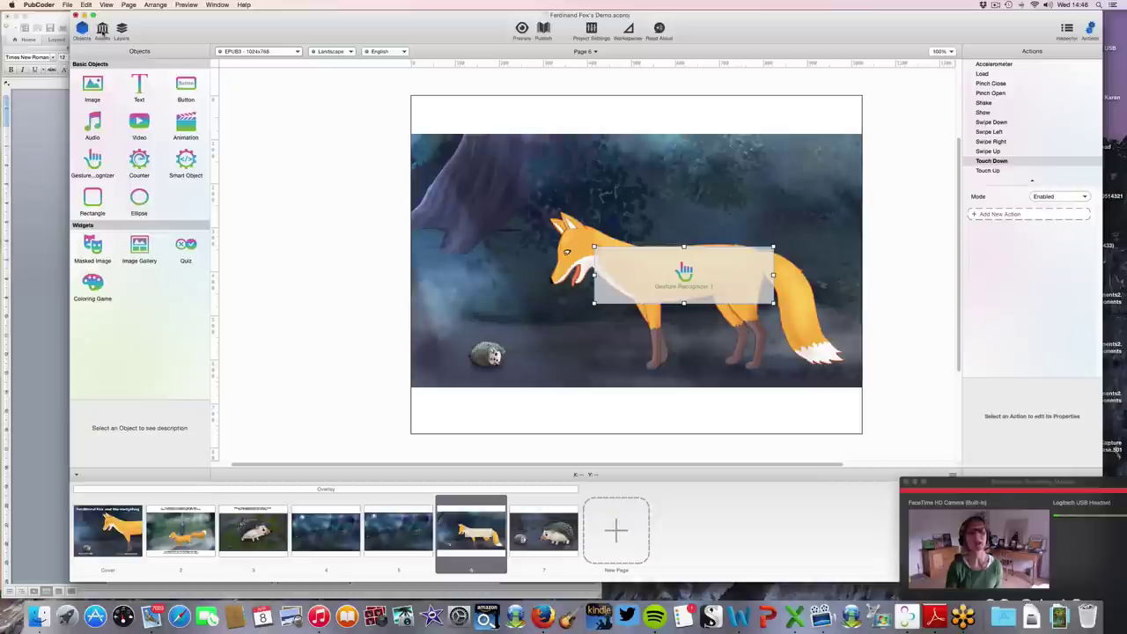
left_click(102, 29)
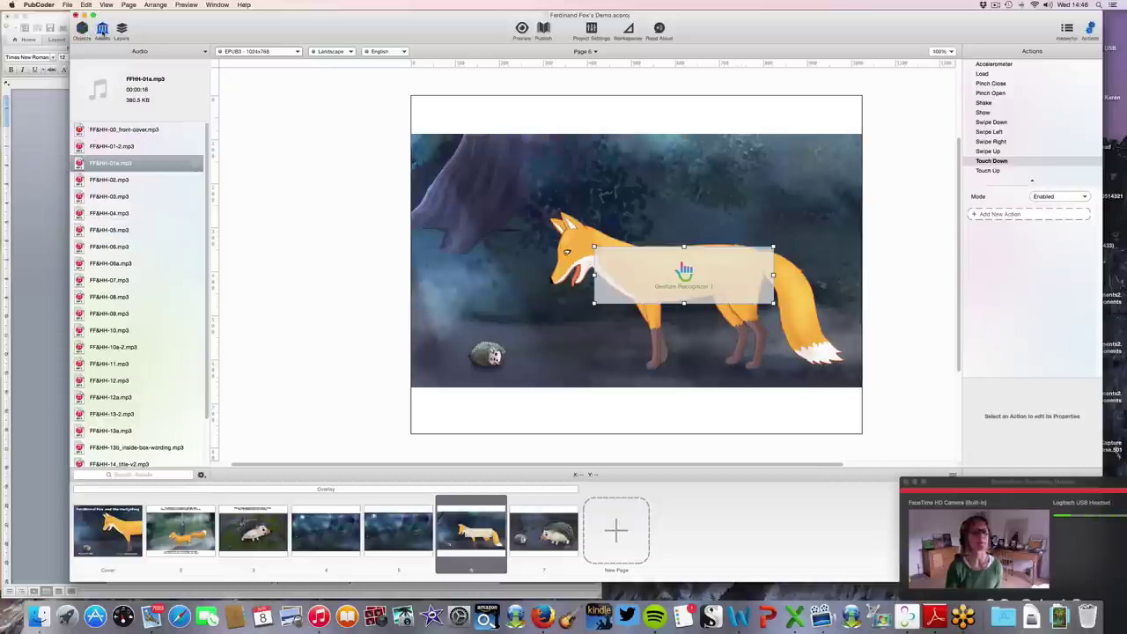
left_click(204, 52)
left_click(109, 67)
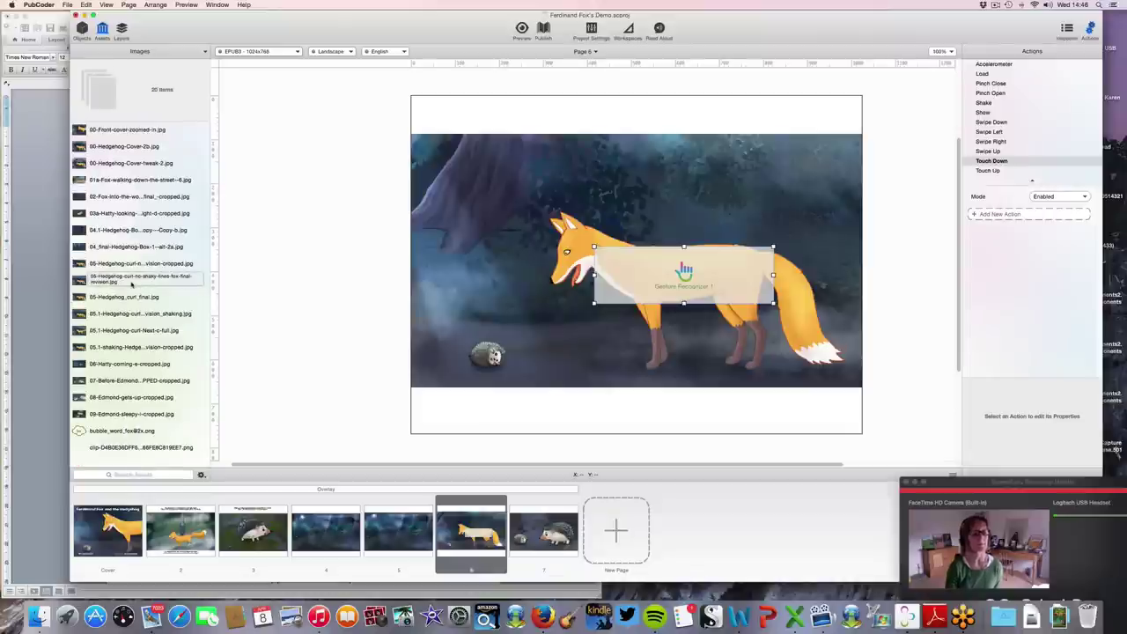
left_click(118, 432)
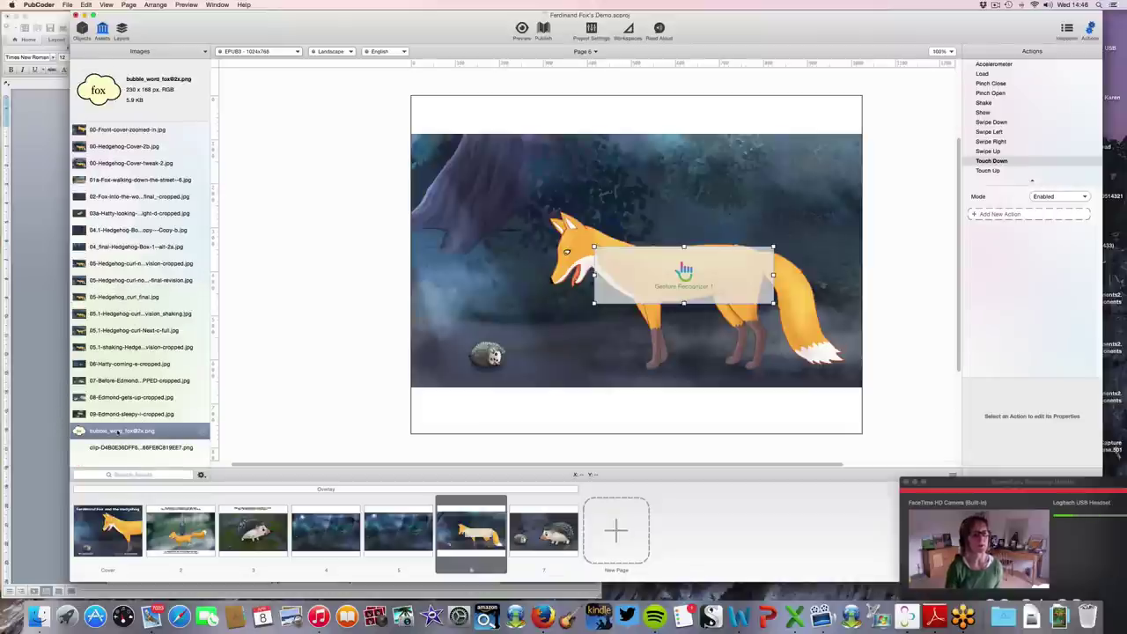
left_click_drag(118, 432, 677, 272)
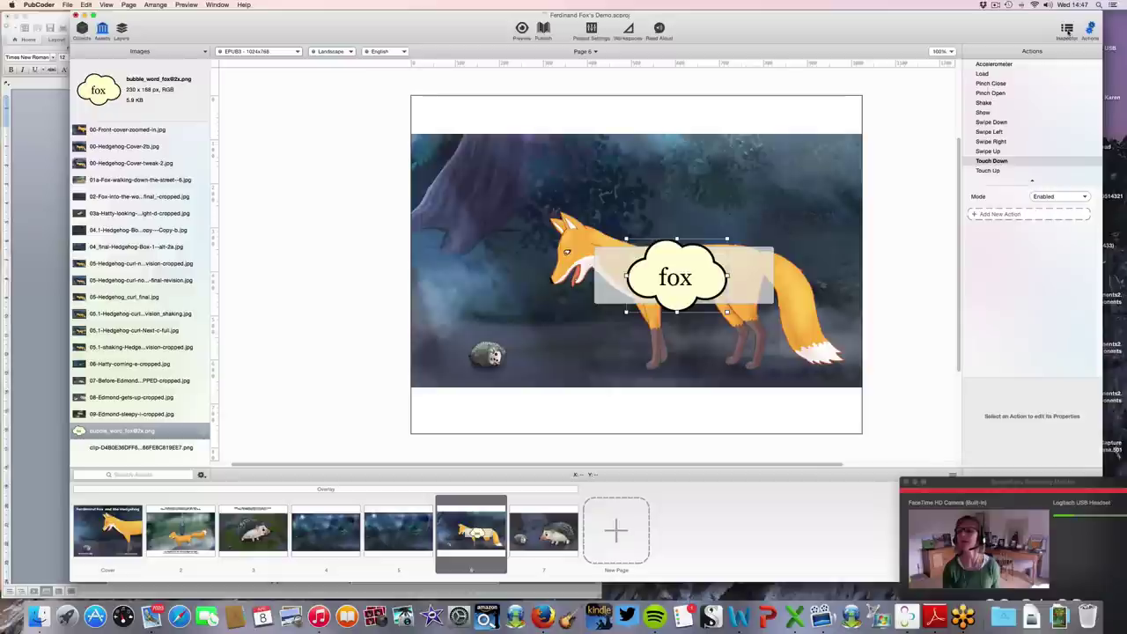
left_click(1066, 29)
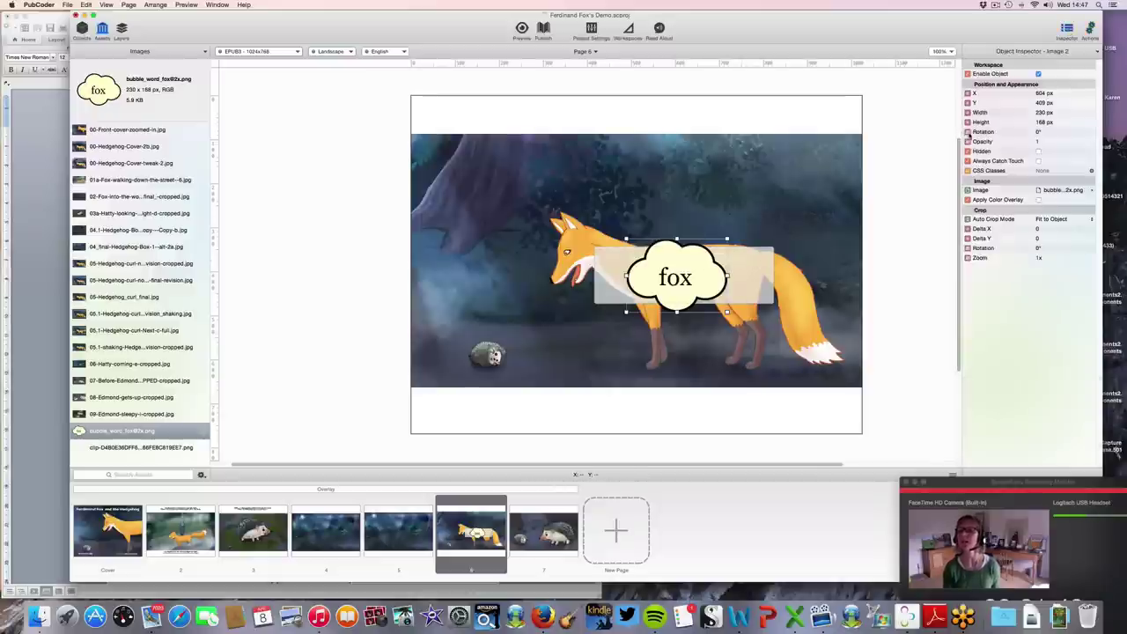
left_click(1038, 151)
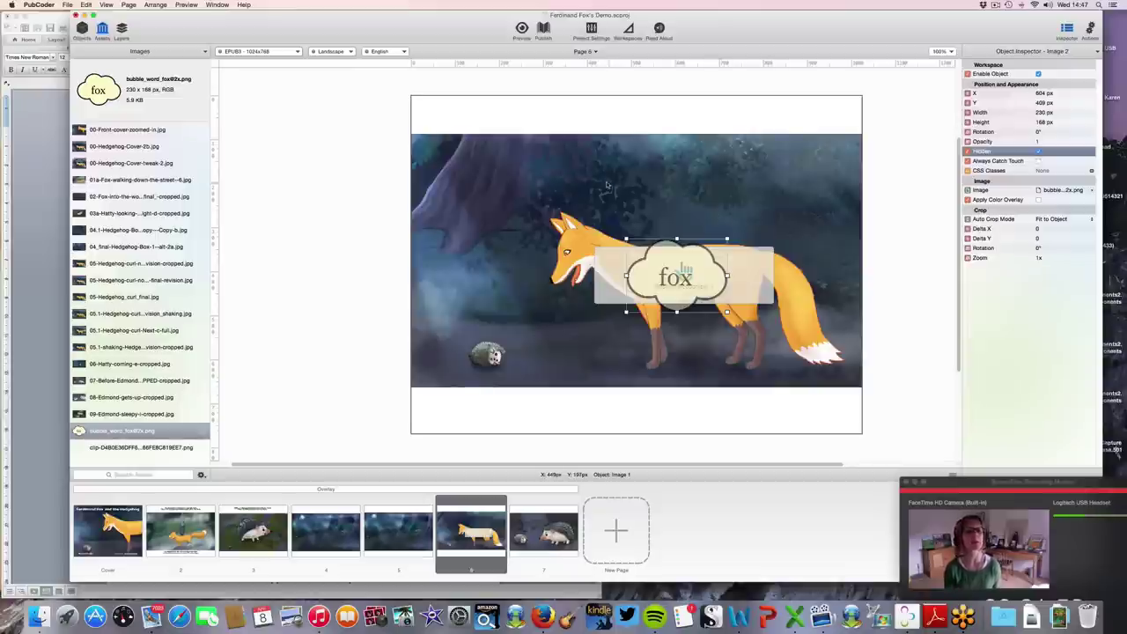
Step: Add the audio file Word_FOX.mp3 to page 6, placing it in the empty workspace beside the page
left_click(199, 52)
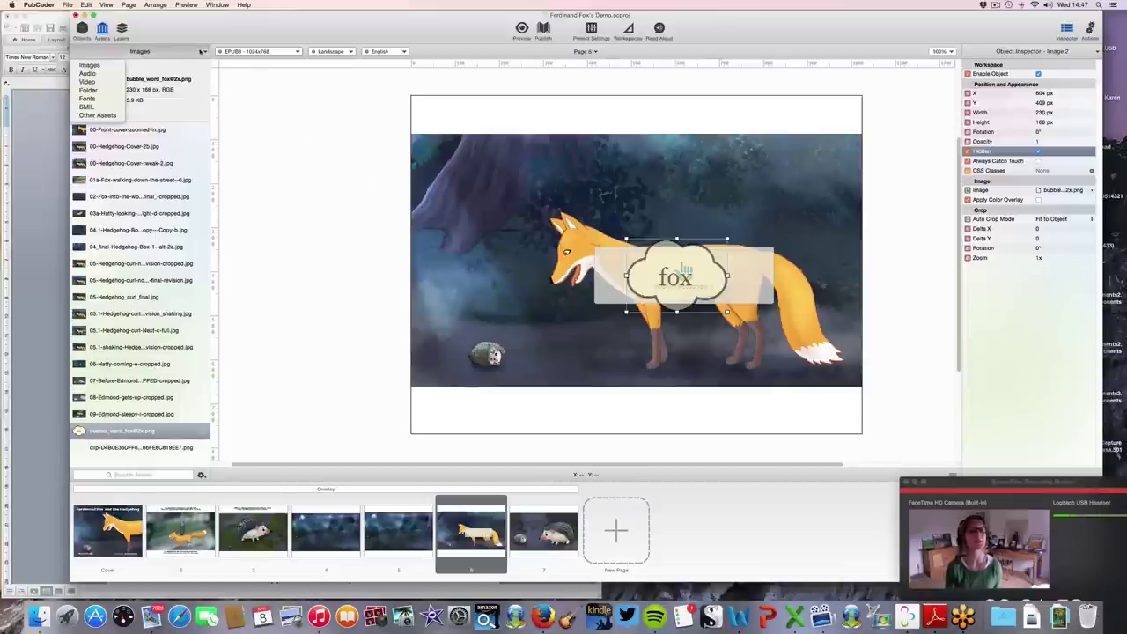
left_click(93, 74)
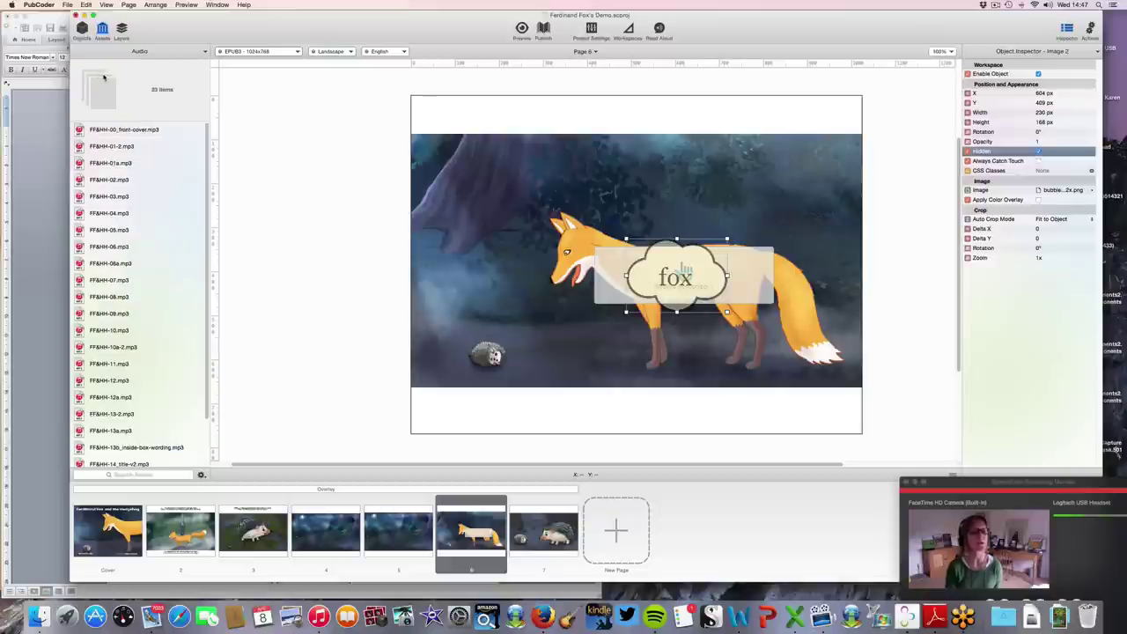
scroll(144, 253, "down", 3)
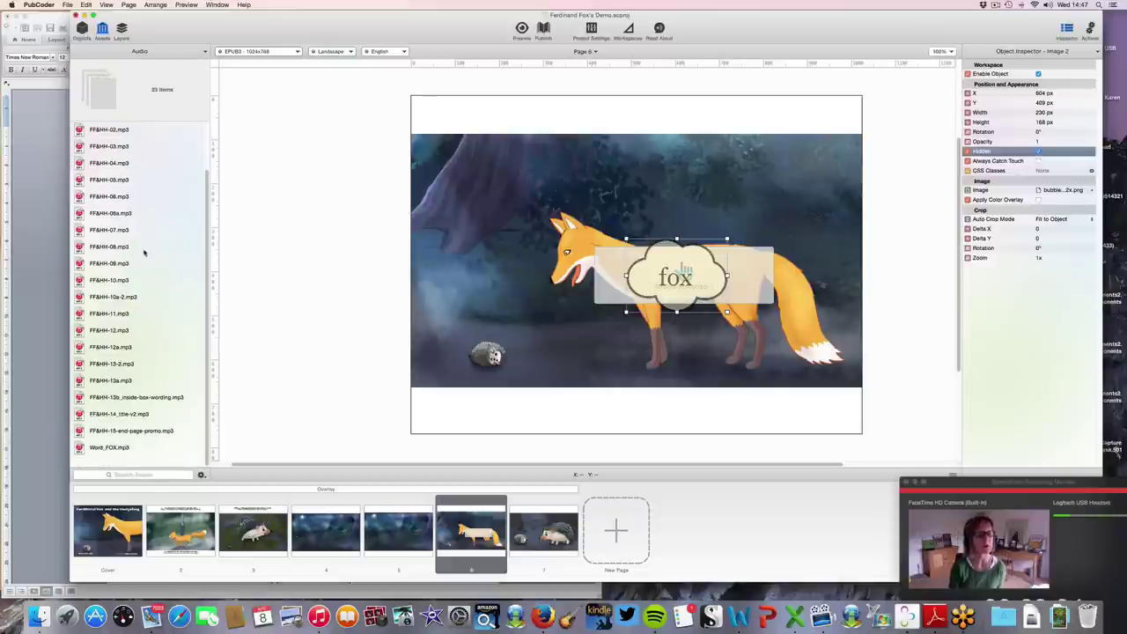
left_click(122, 447)
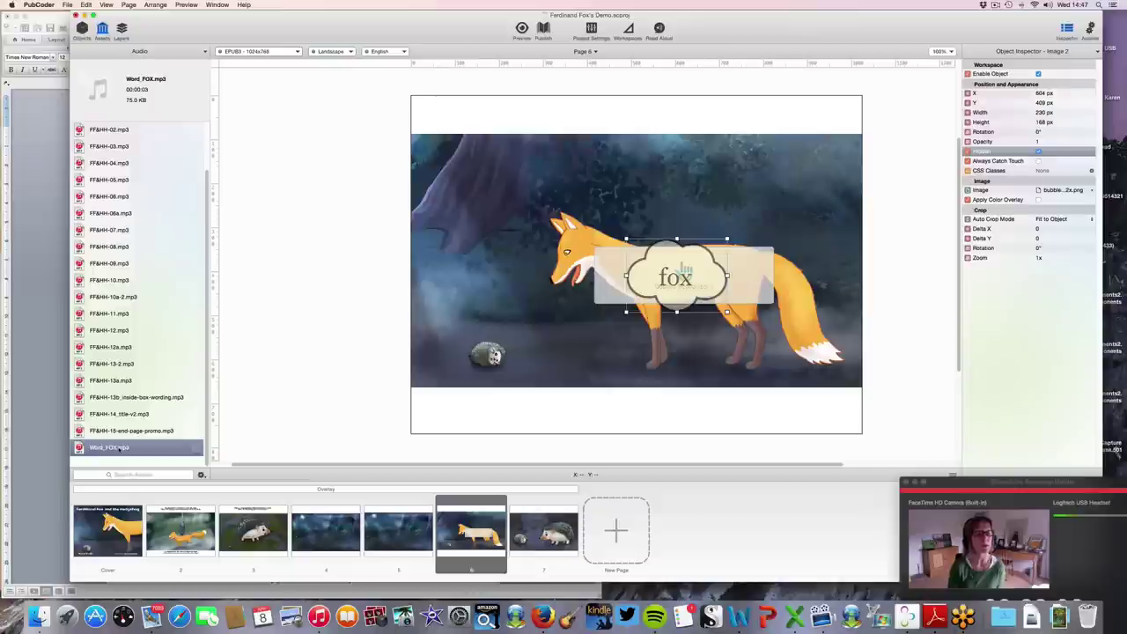
left_click_drag(117, 447, 302, 213)
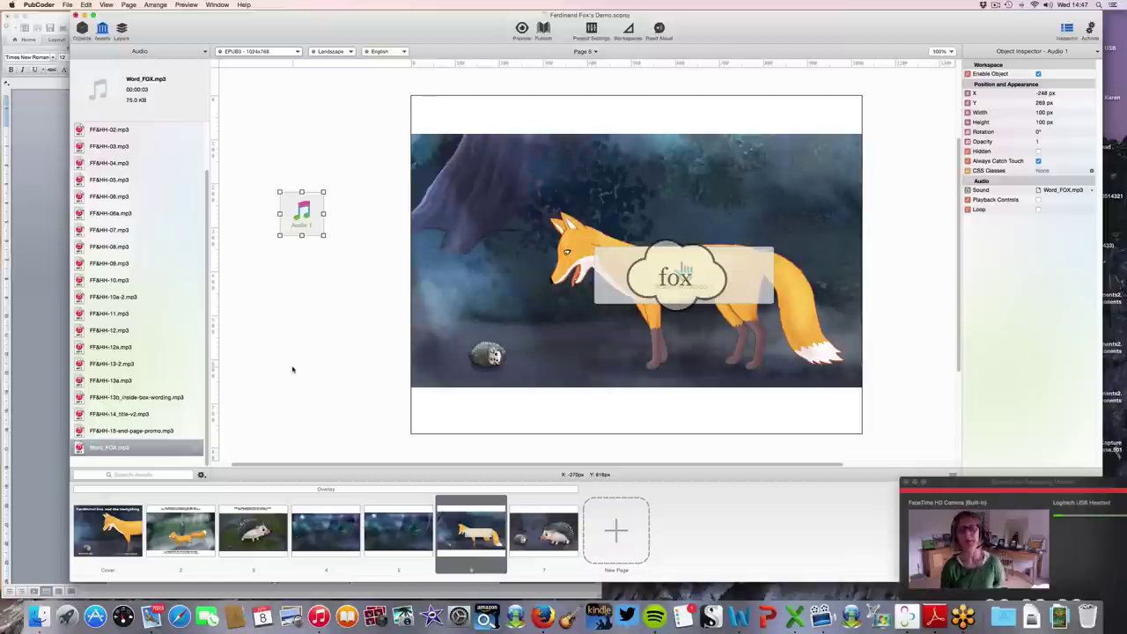
Step: Give the Gesture Recognizer a Touch Down action Show Object that targets Image 2 with a fade duration of 1 second
left_click(614, 262)
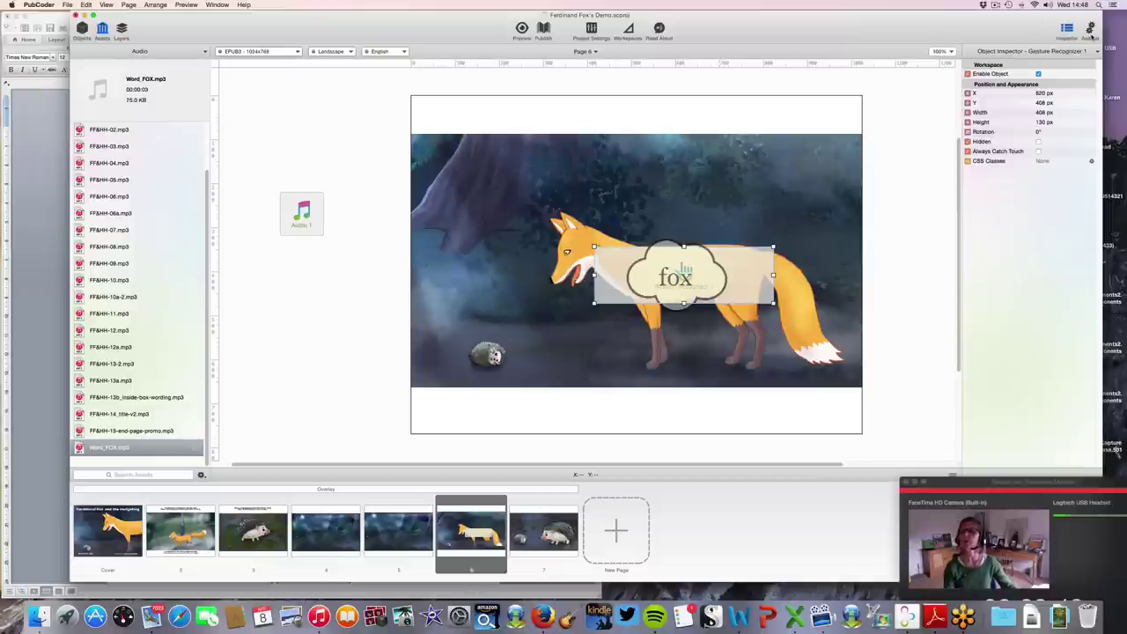
left_click(1089, 30)
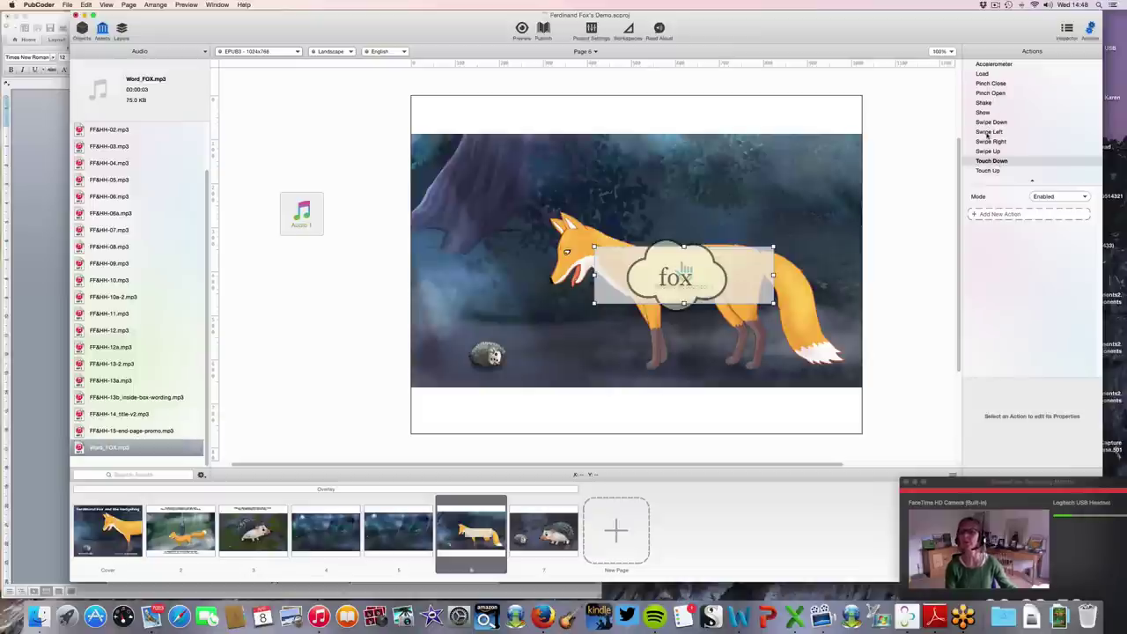
left_click(994, 216)
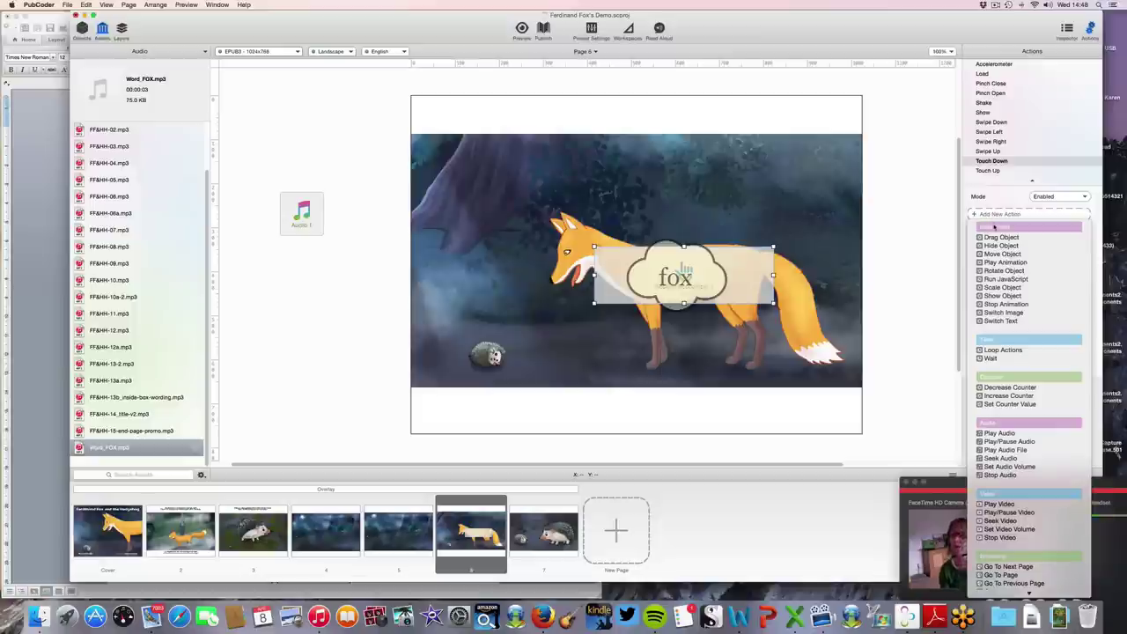
left_click(994, 296)
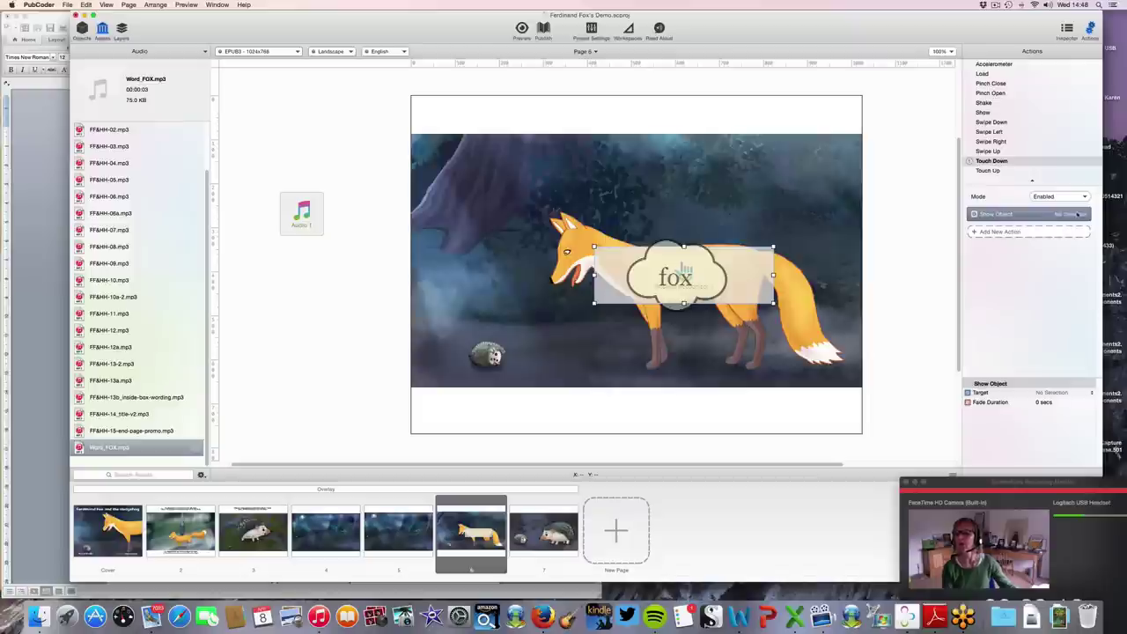
left_click(1044, 393)
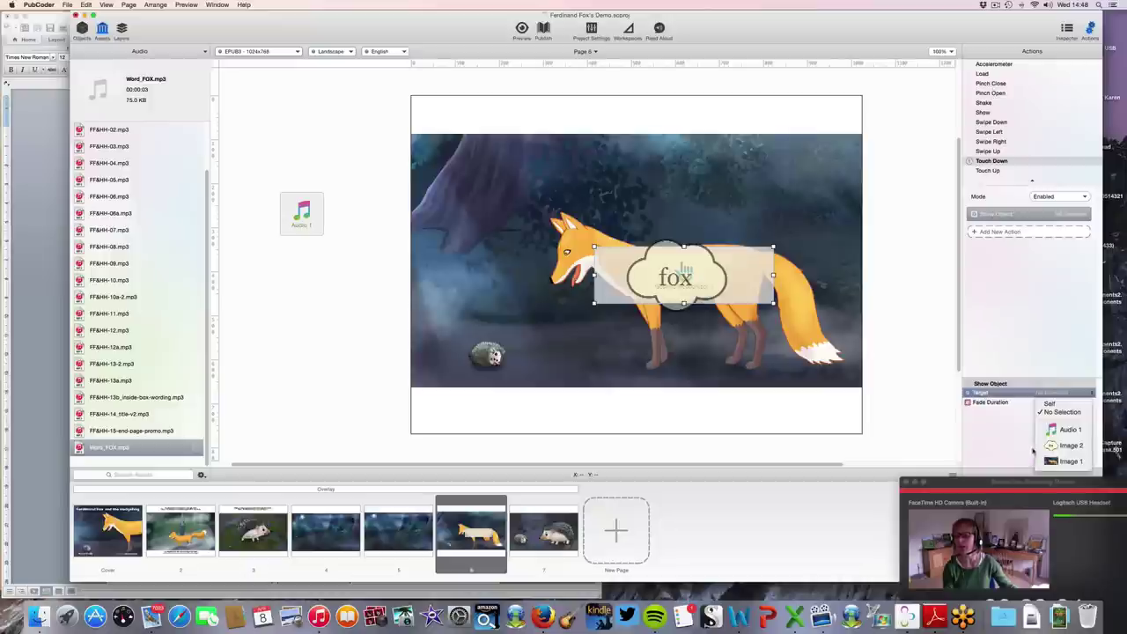
left_click(1060, 446)
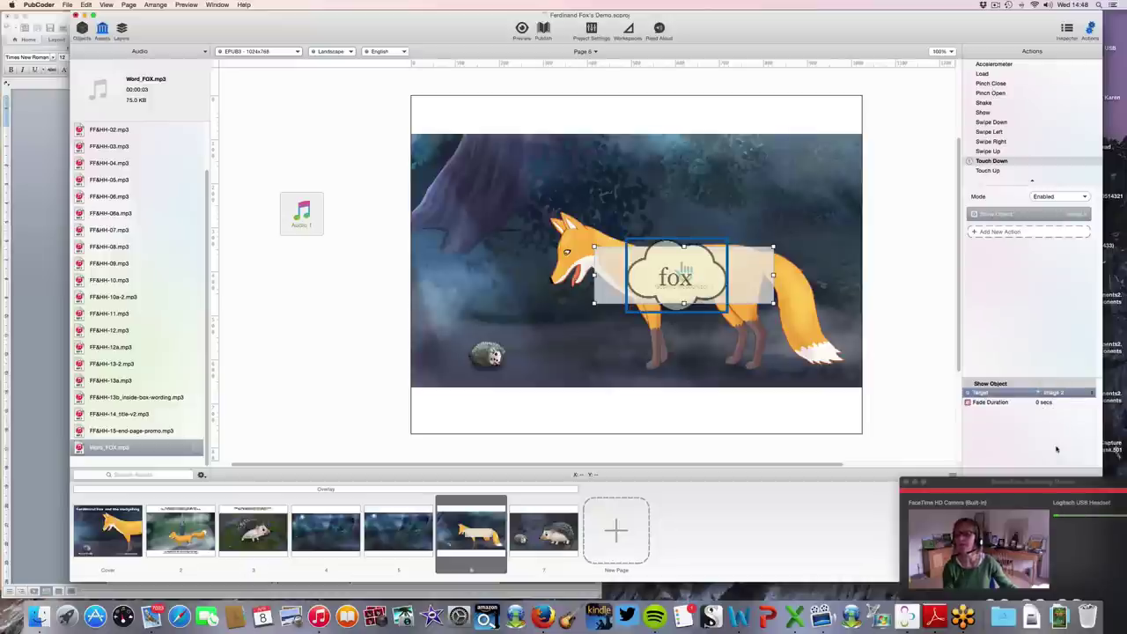
double_click(1040, 402)
left_click(1037, 401)
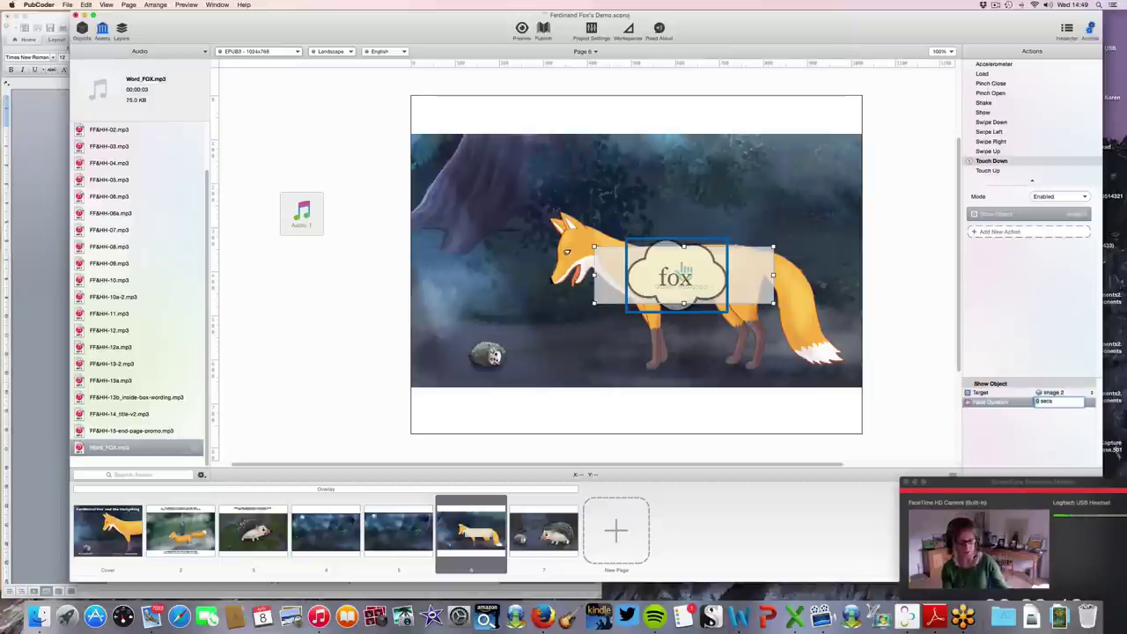
key("Delete")
type("1")
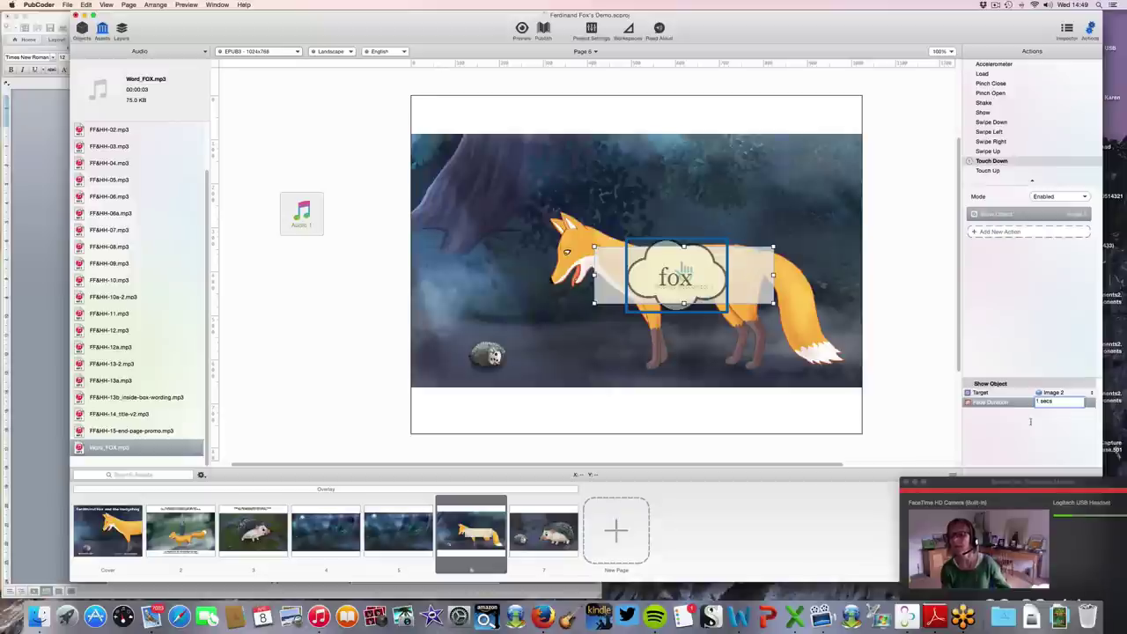
left_click(1031, 425)
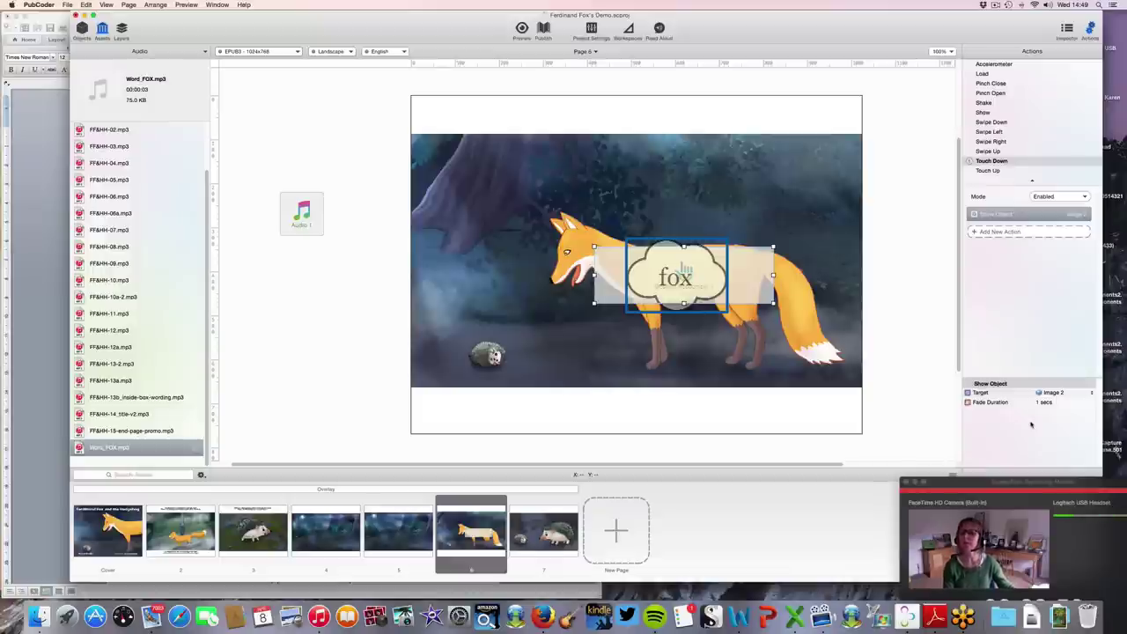
Step: Add a Play Audio action targeting Audio 1 to the Gesture Recognizer's Touch Down event
left_click(994, 233)
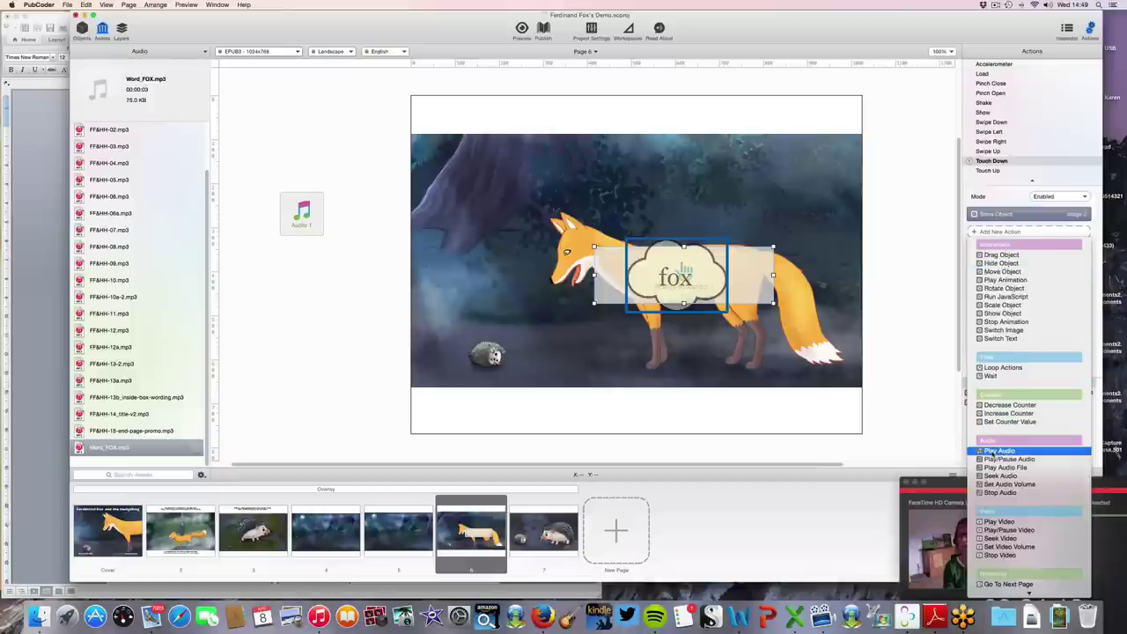
left_click(981, 449)
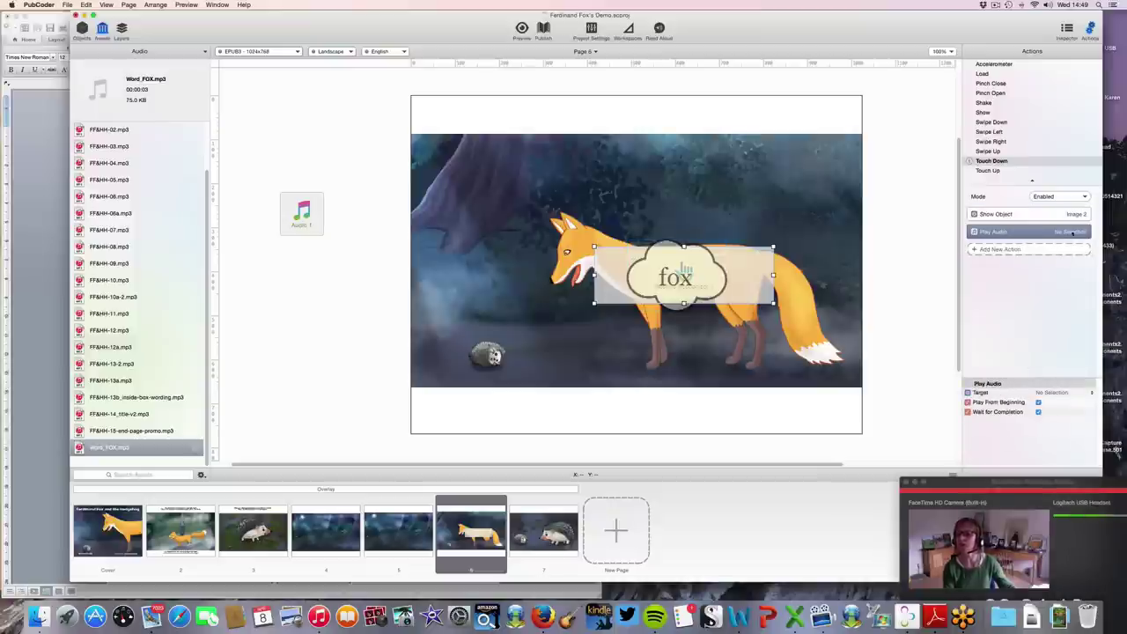
left_click(1092, 394)
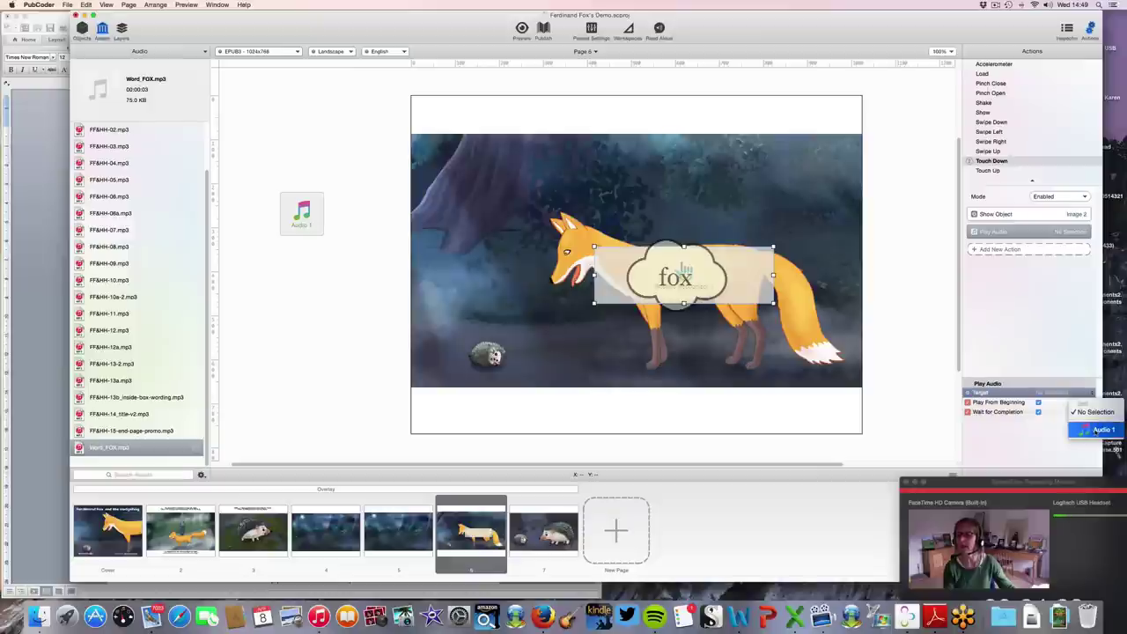
left_click(1095, 430)
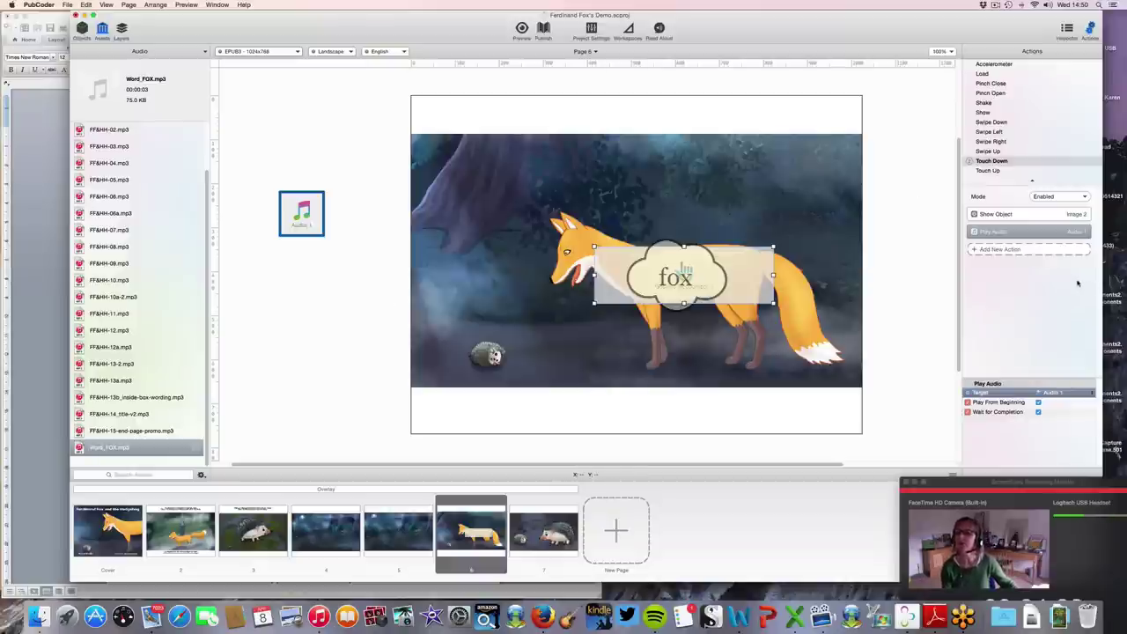
Step: Add a Wait action followed by a Hide Object action targeting Image 2 to the Touch Down event
left_click(1014, 250)
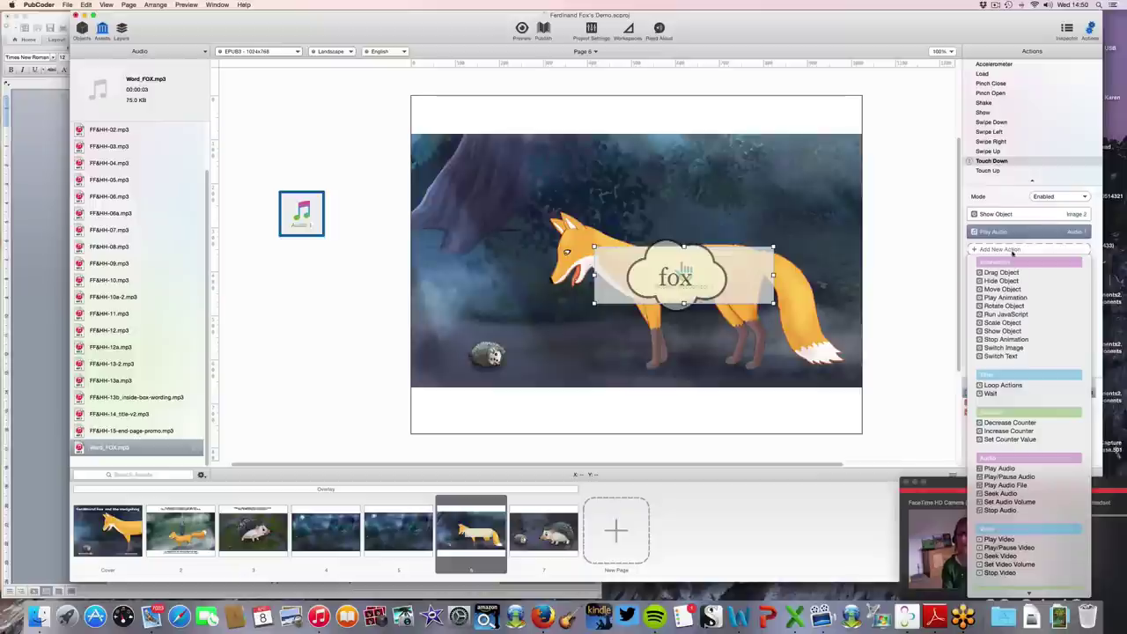
left_click(993, 394)
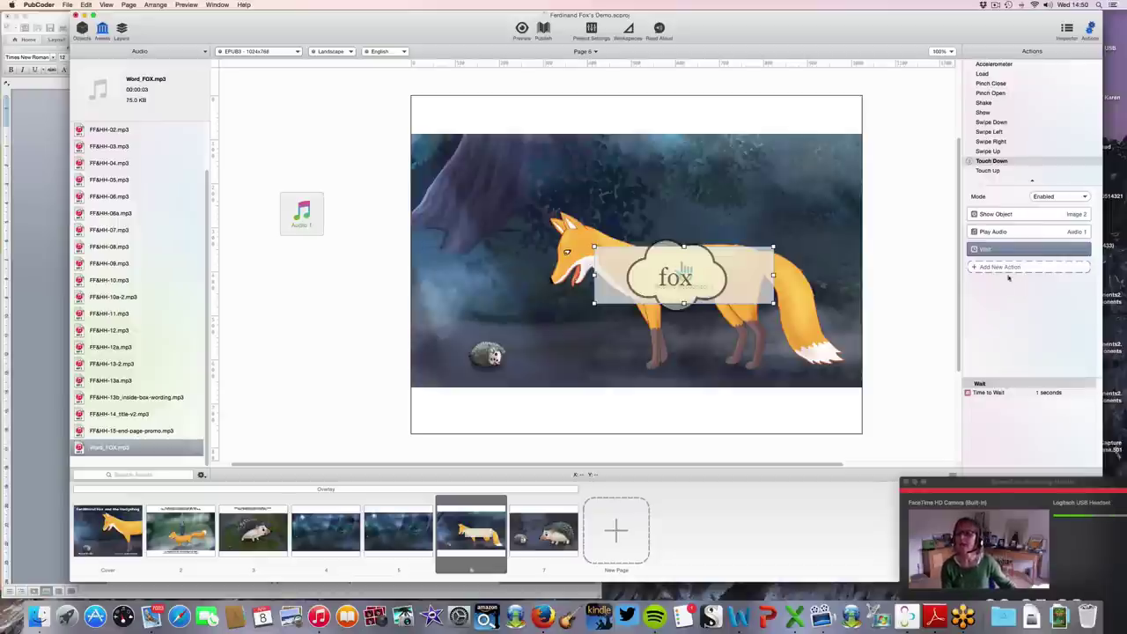
left_click(994, 268)
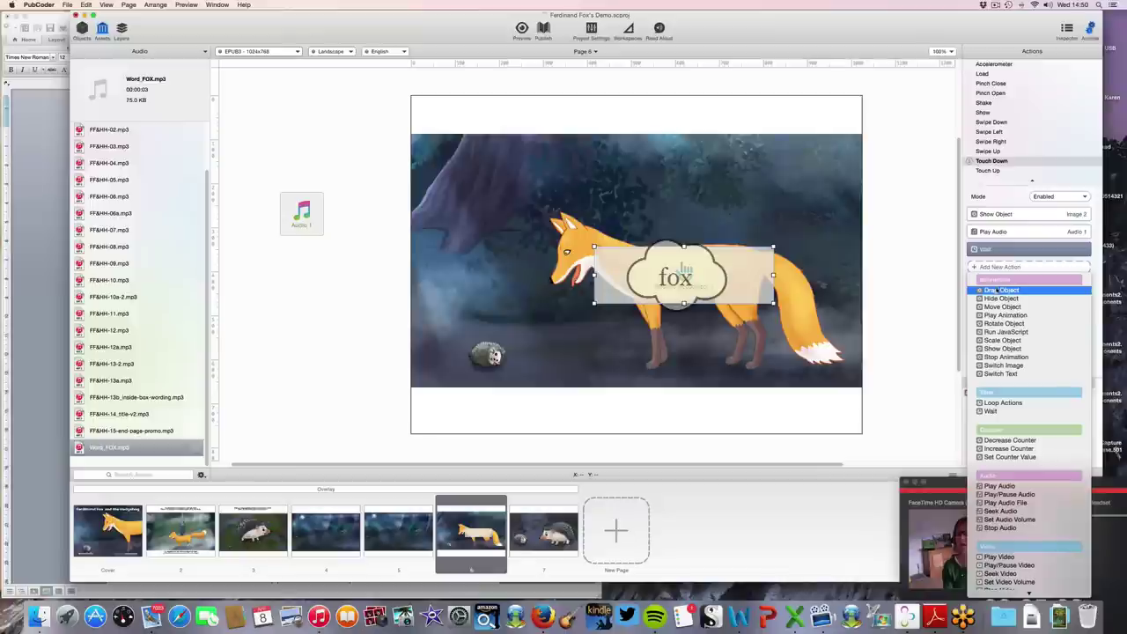
left_click(994, 299)
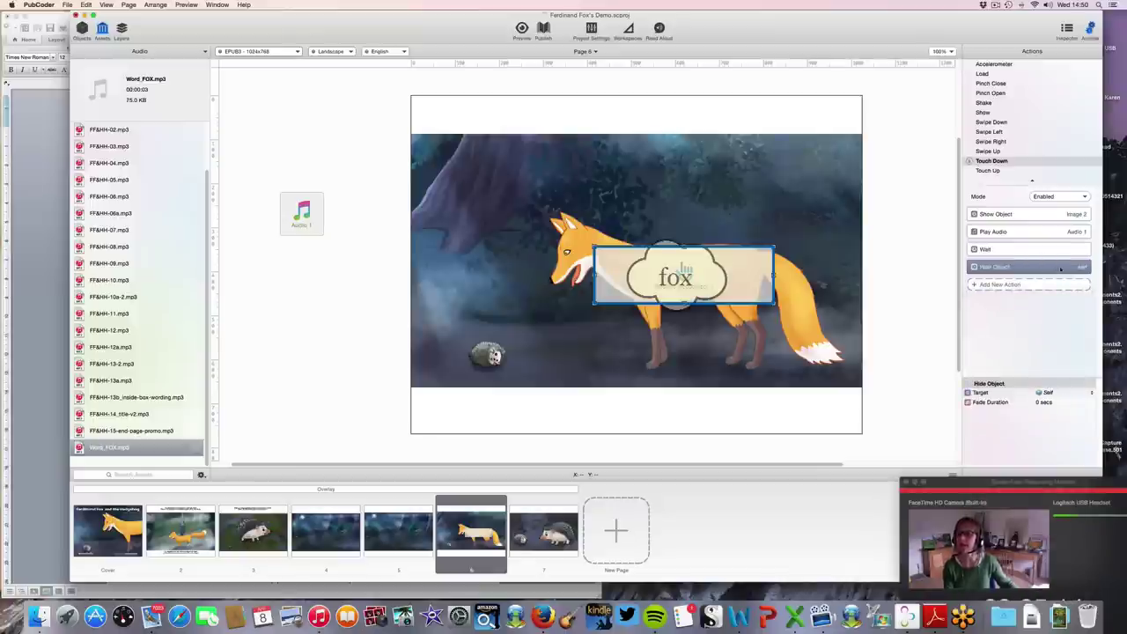
left_click(1089, 393)
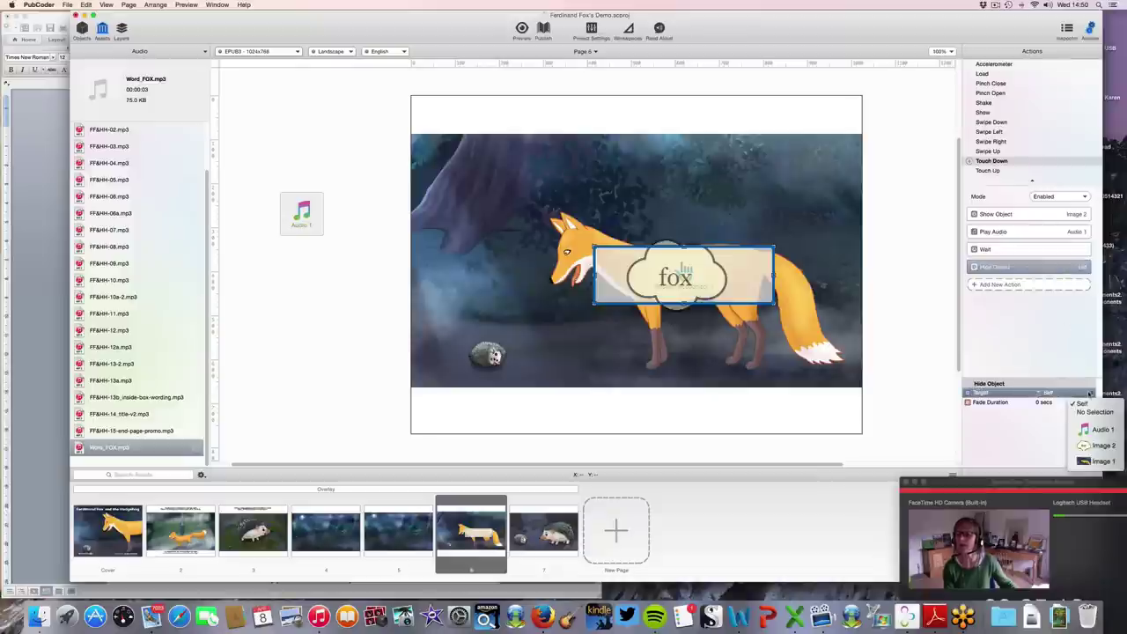
left_click(1096, 445)
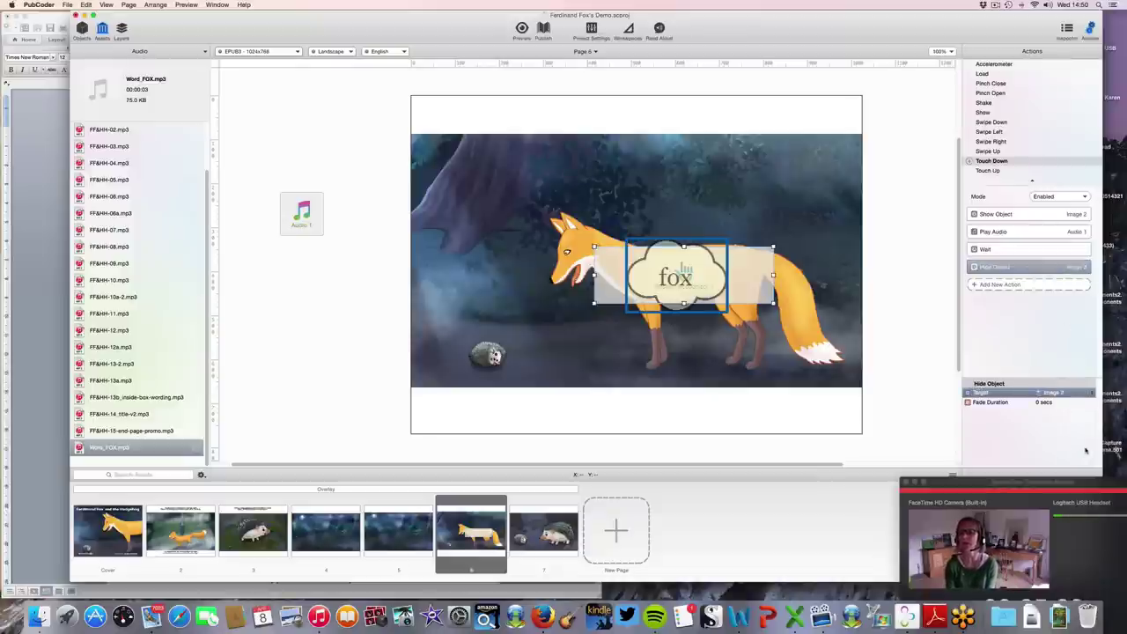
left_click(1036, 352)
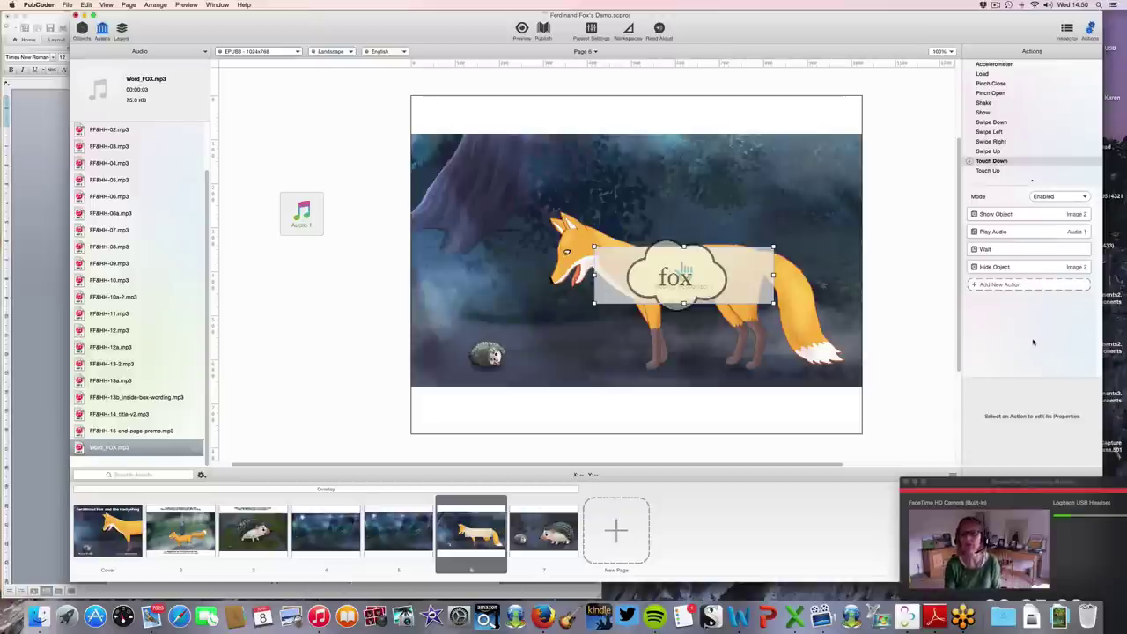
Step: Preview page 6 and test the fox's touch area to check its word bubble and audio, then close the preview
left_click(521, 29)
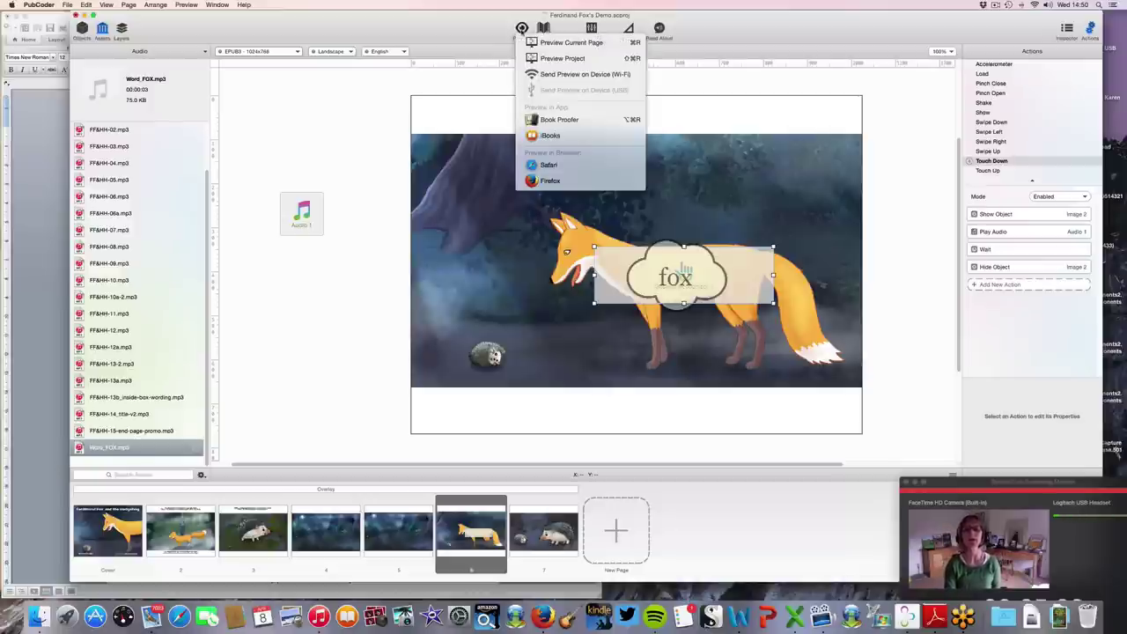
left_click(534, 43)
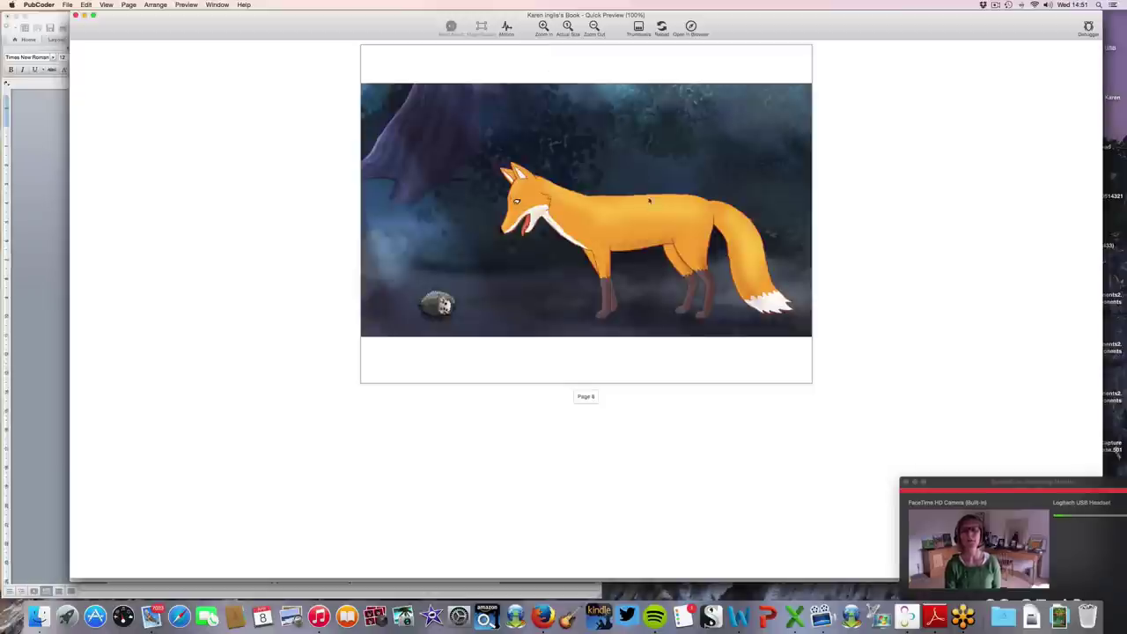
left_click(630, 229)
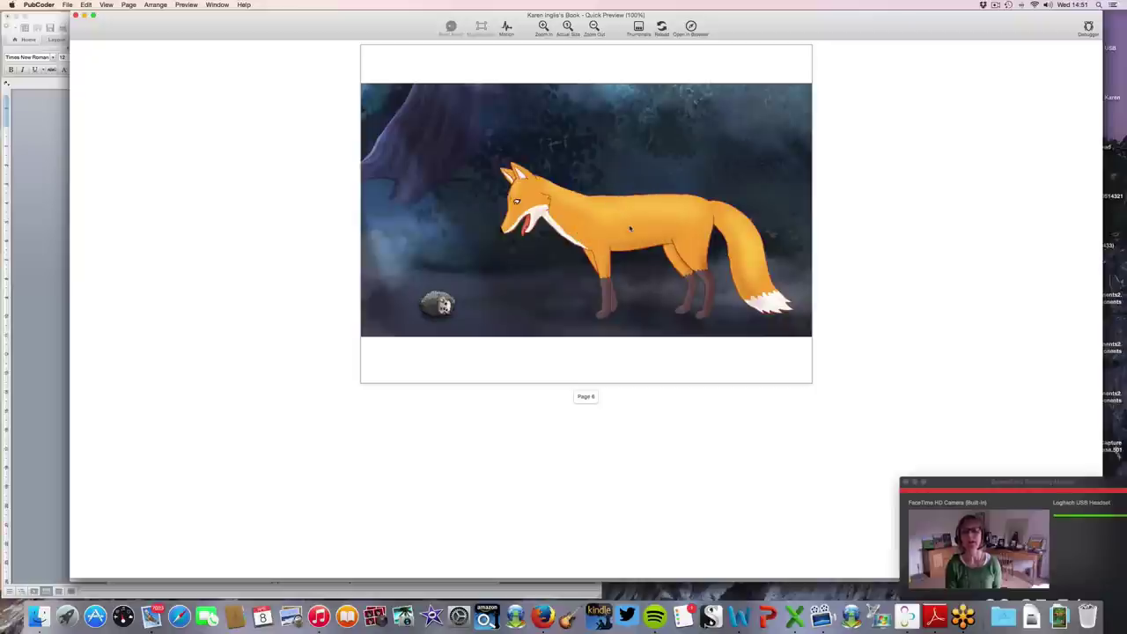
left_click(626, 224)
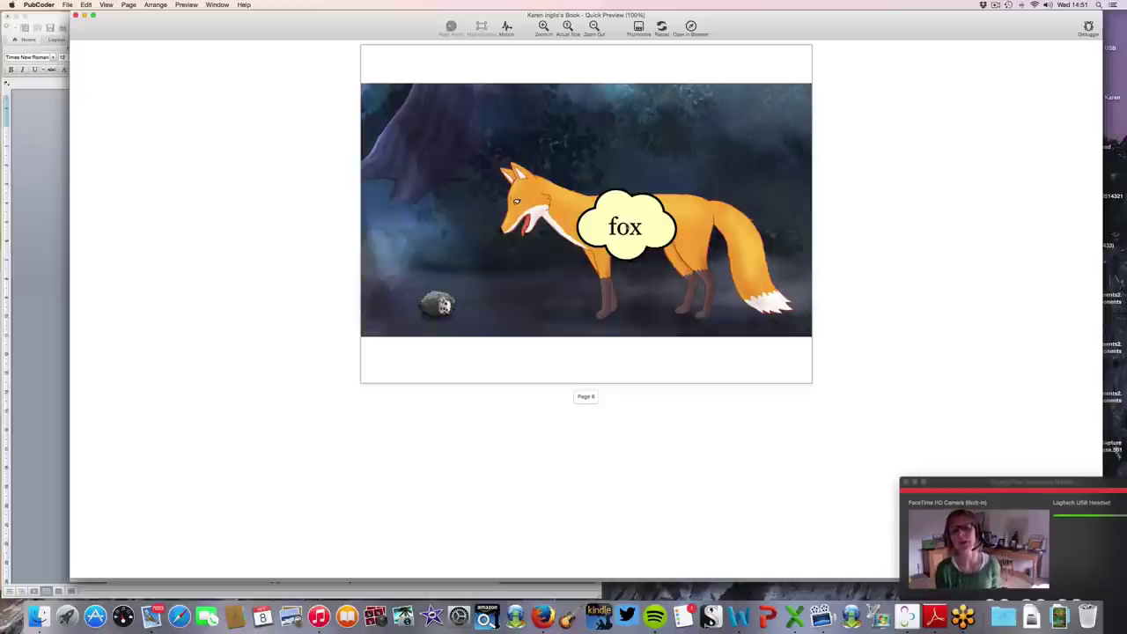
left_click(627, 226)
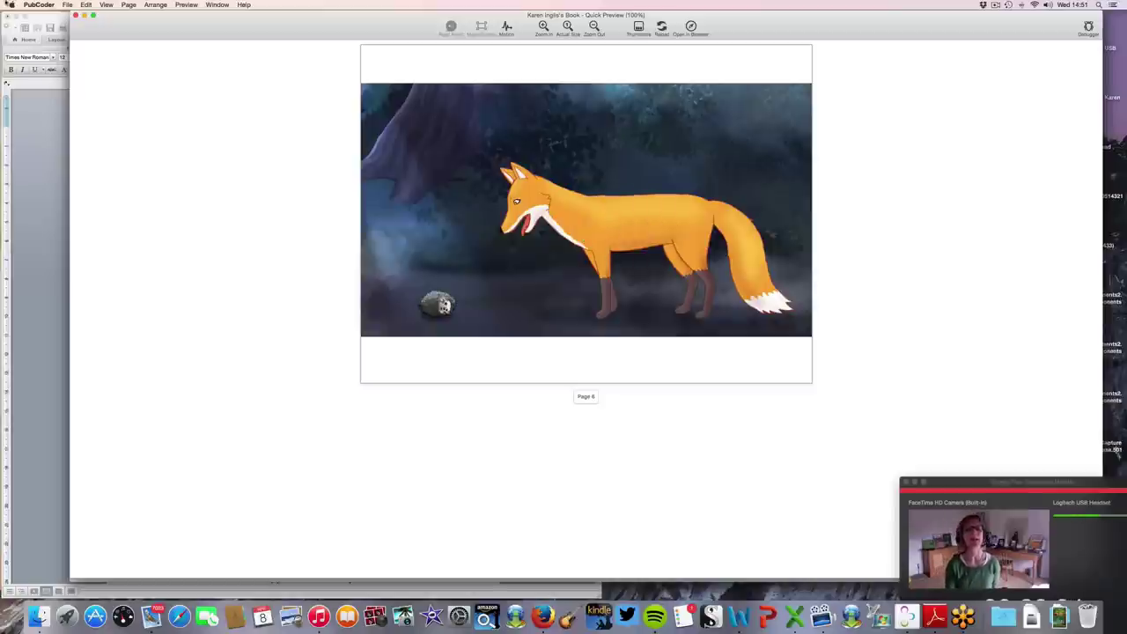
left_click(76, 16)
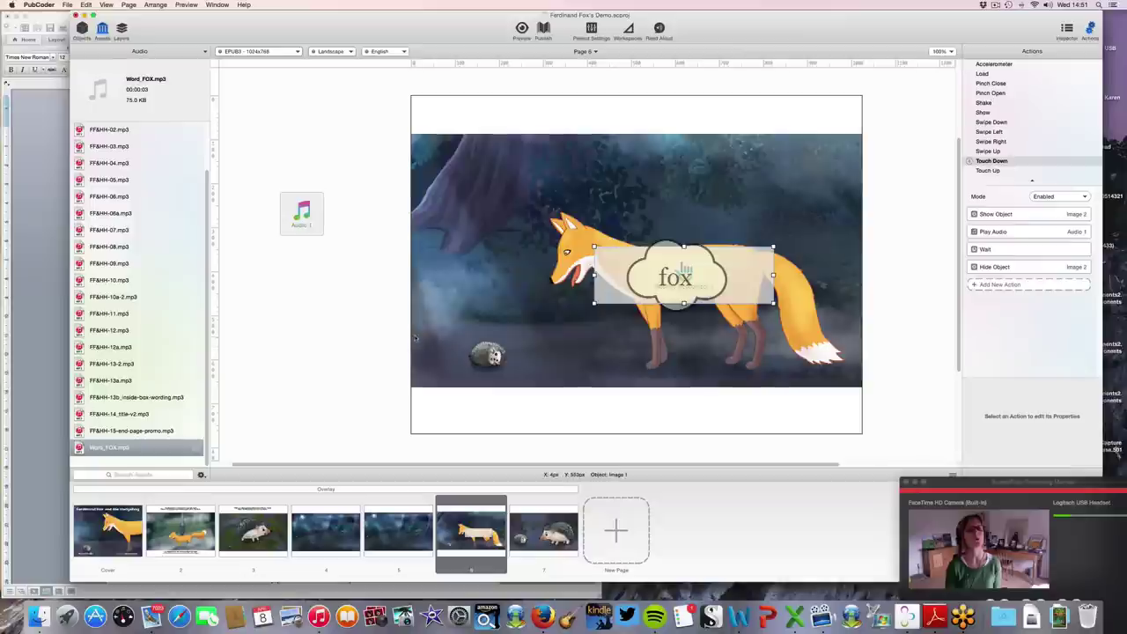
Step: Switch to the open project Ferdinand Fox and the Hedgehog v07 and go to its cover page
left_click(217, 6)
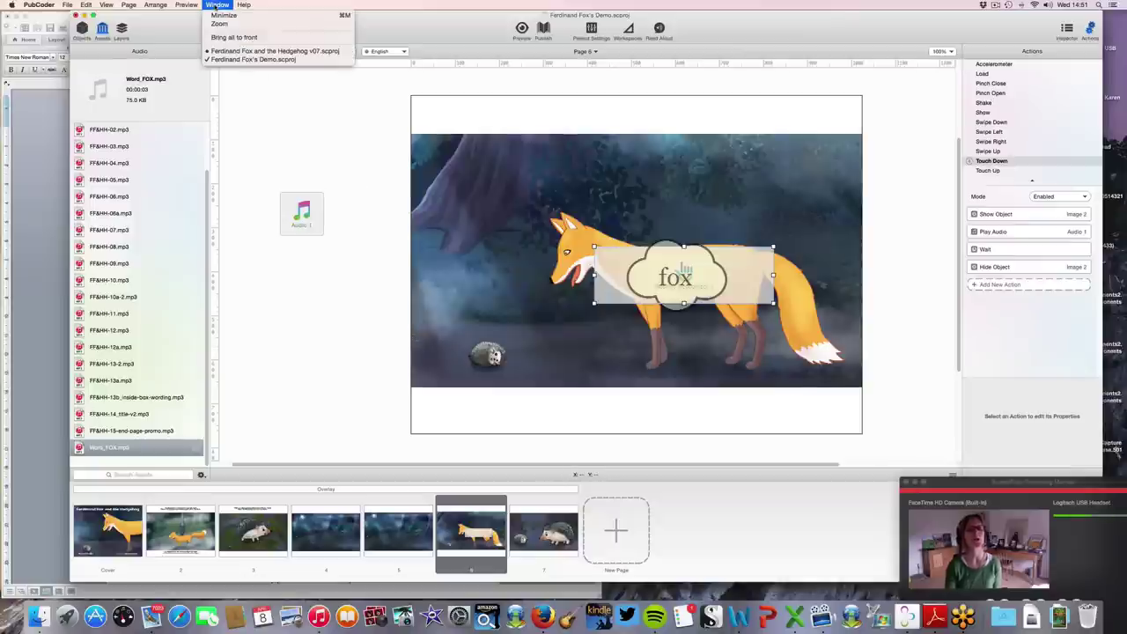
left_click(226, 51)
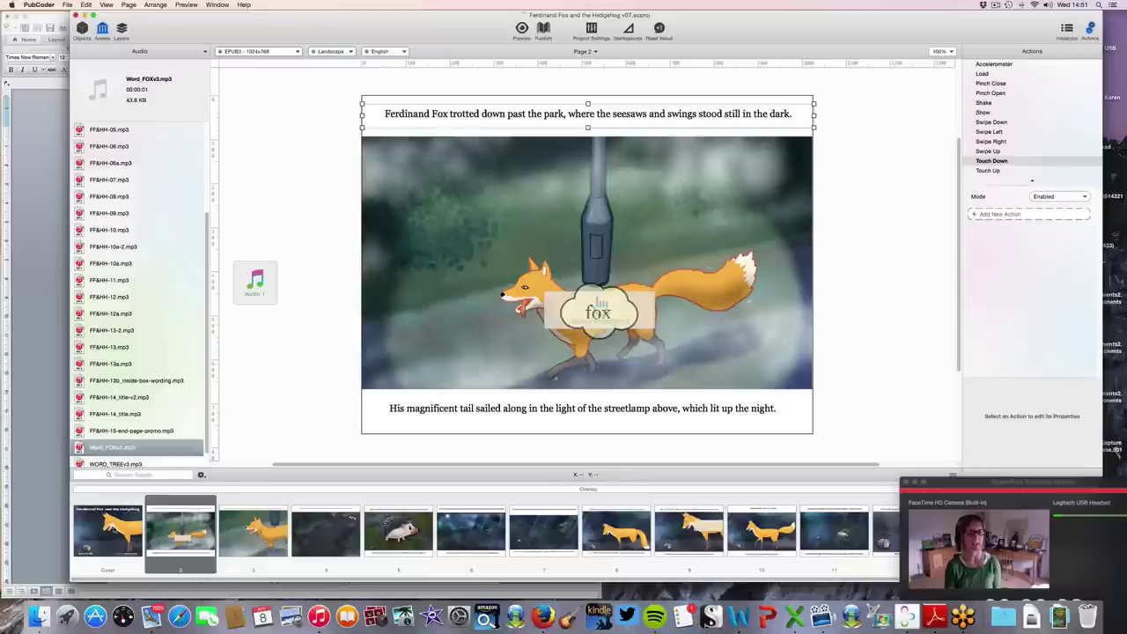
key("Left")
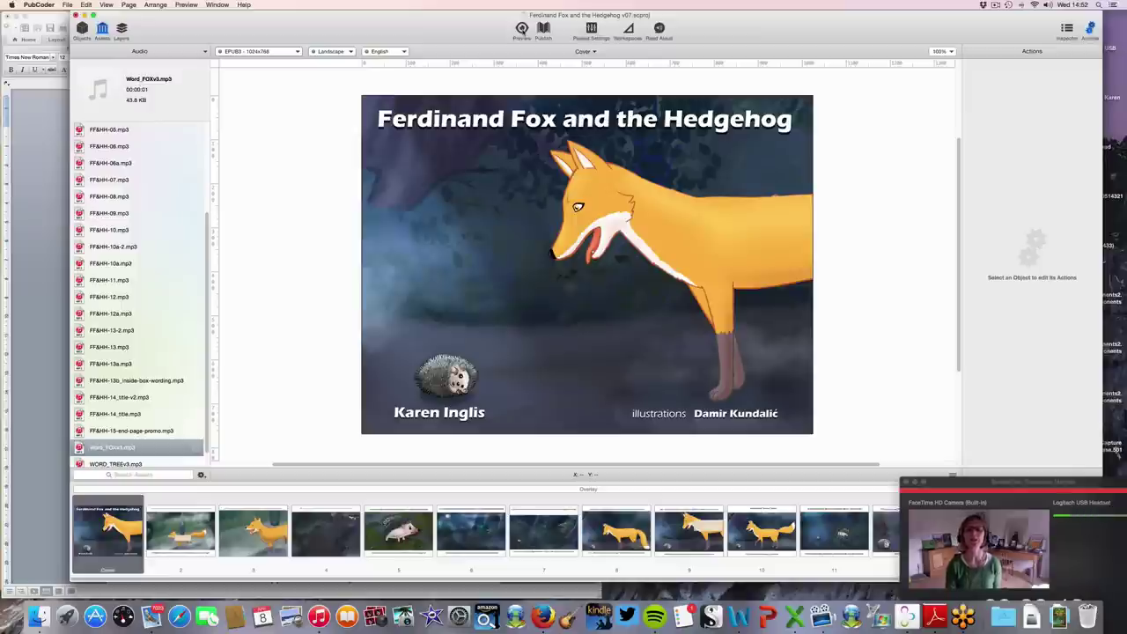
Step: Share a preview of the book to a device over Wi-Fi, dismiss the Java notice and stop sharing
left_click(522, 29)
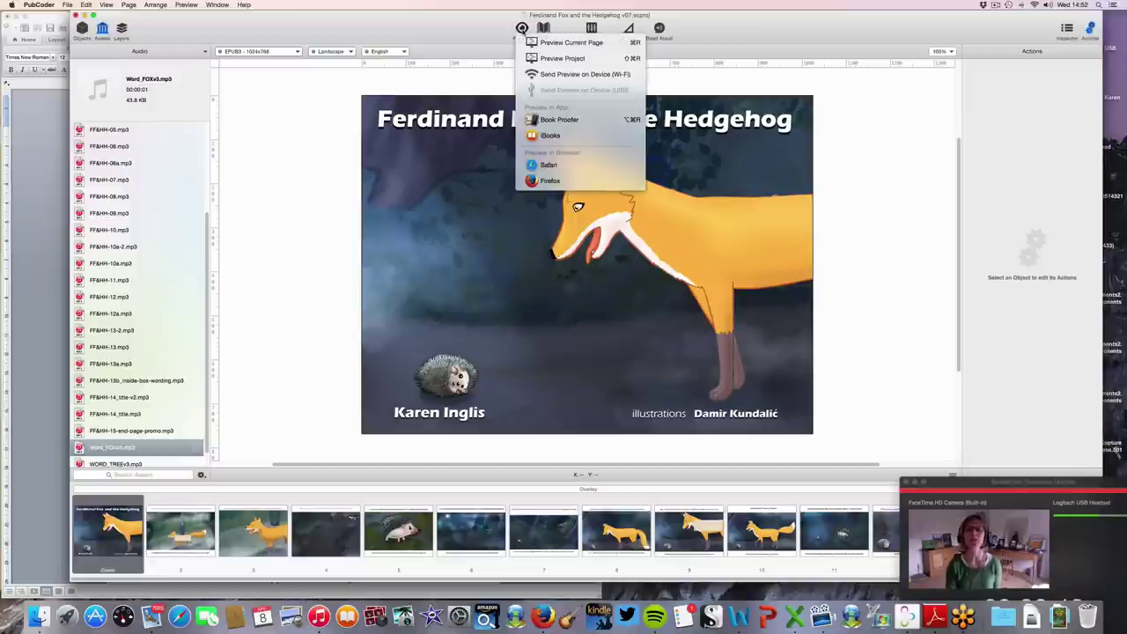
left_click(540, 75)
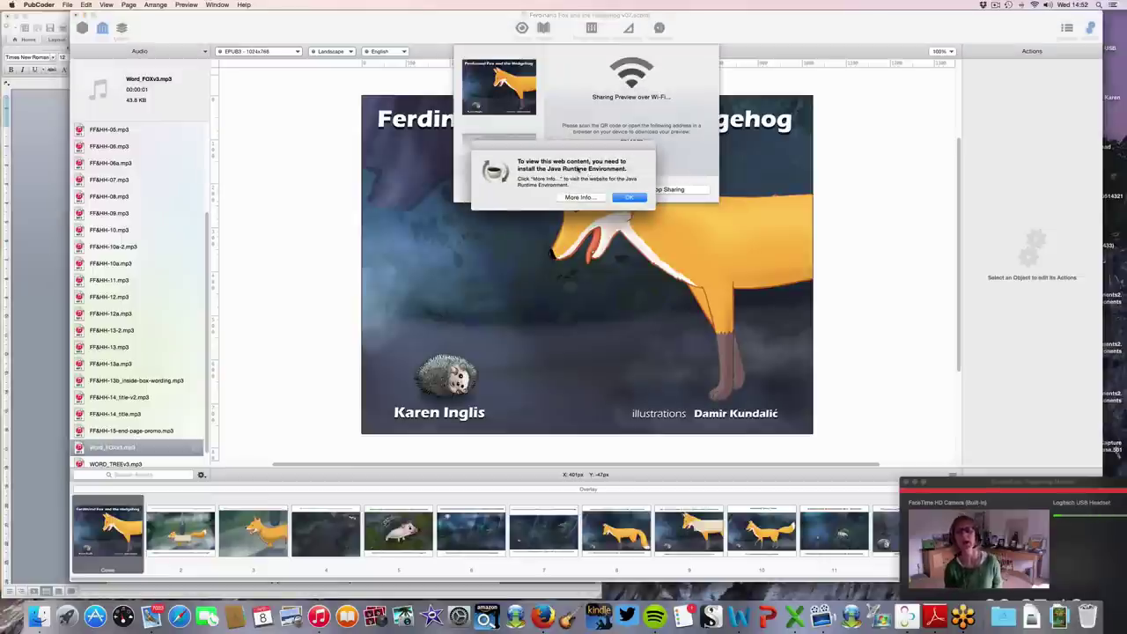
left_click(627, 198)
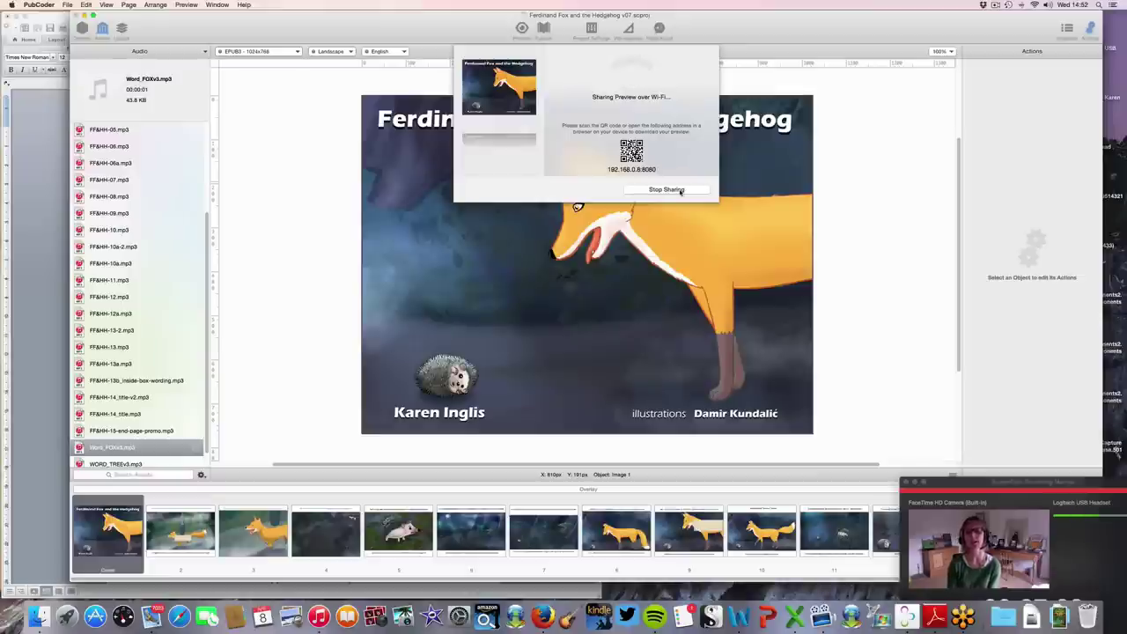
left_click(679, 190)
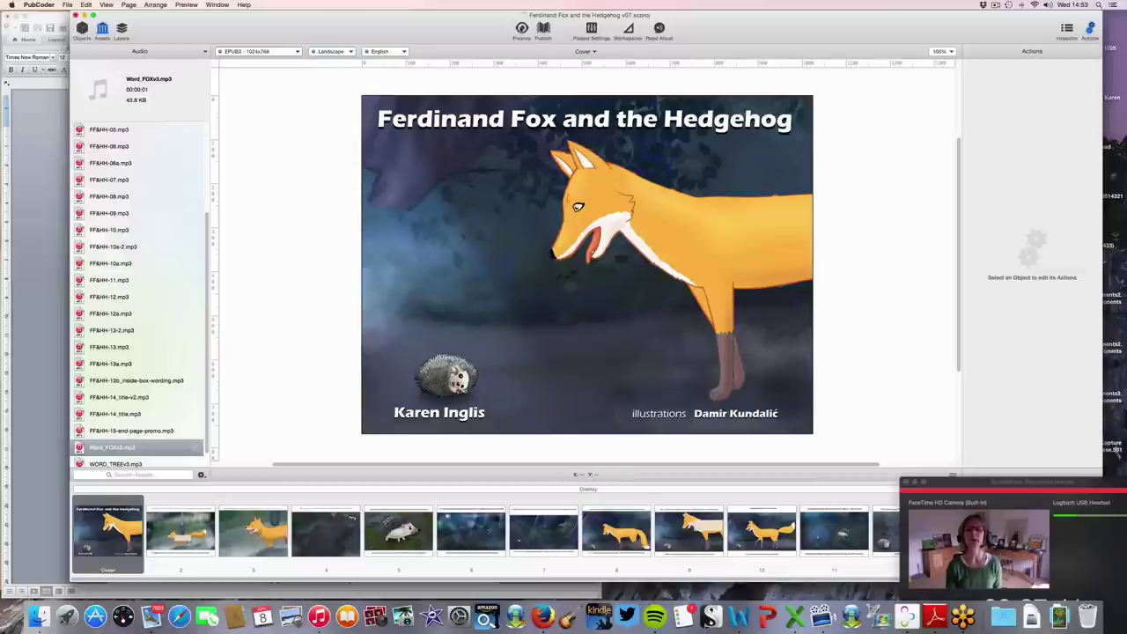
Step: Preview the whole project from the cover through page 4, toggling the Read Aloud narration on pages 2 and 4
left_click(521, 29)
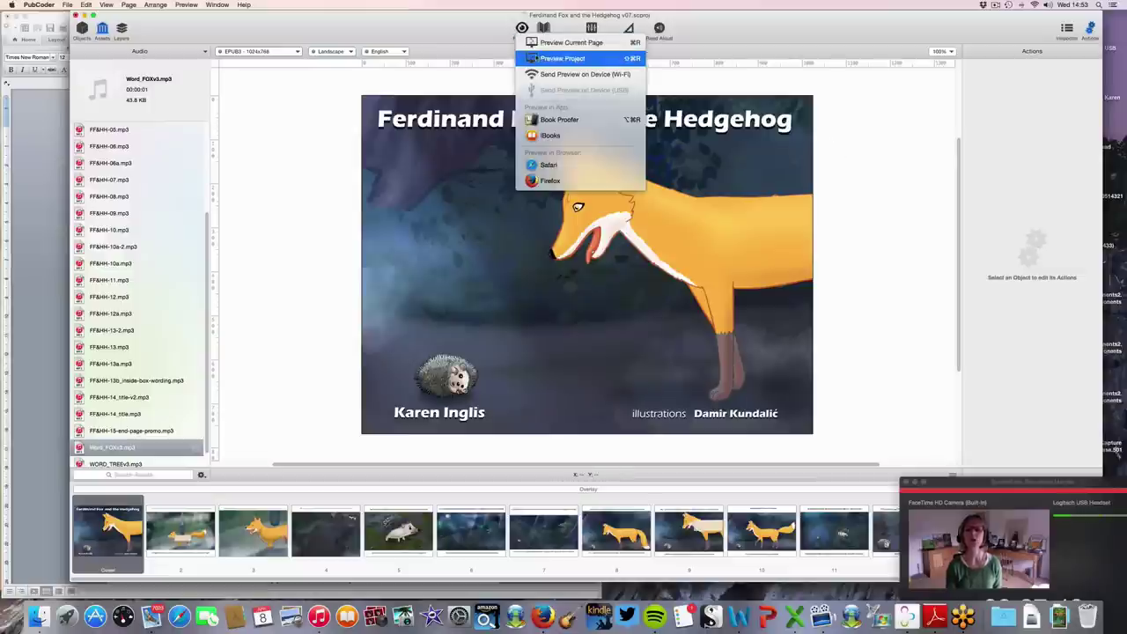
left_click(561, 58)
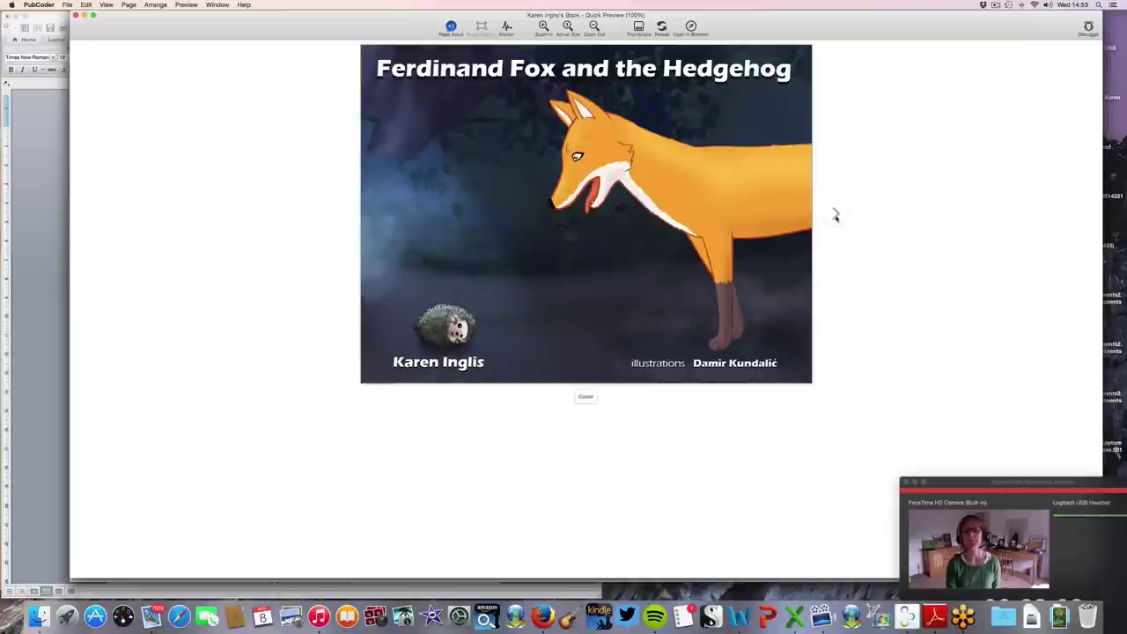
left_click(835, 215)
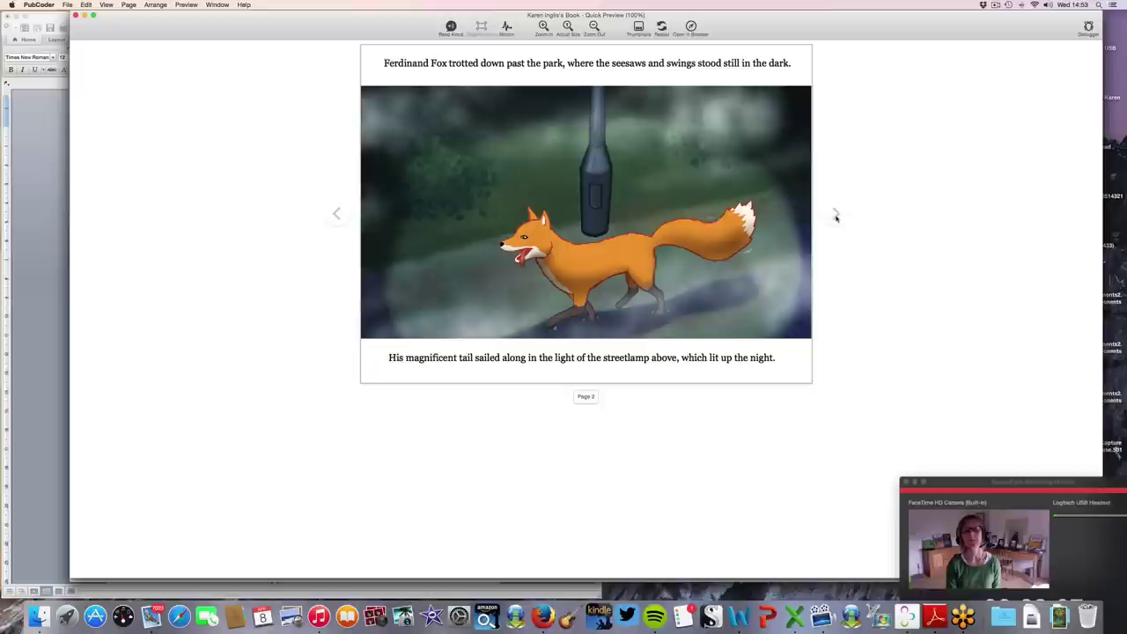
left_click(451, 27)
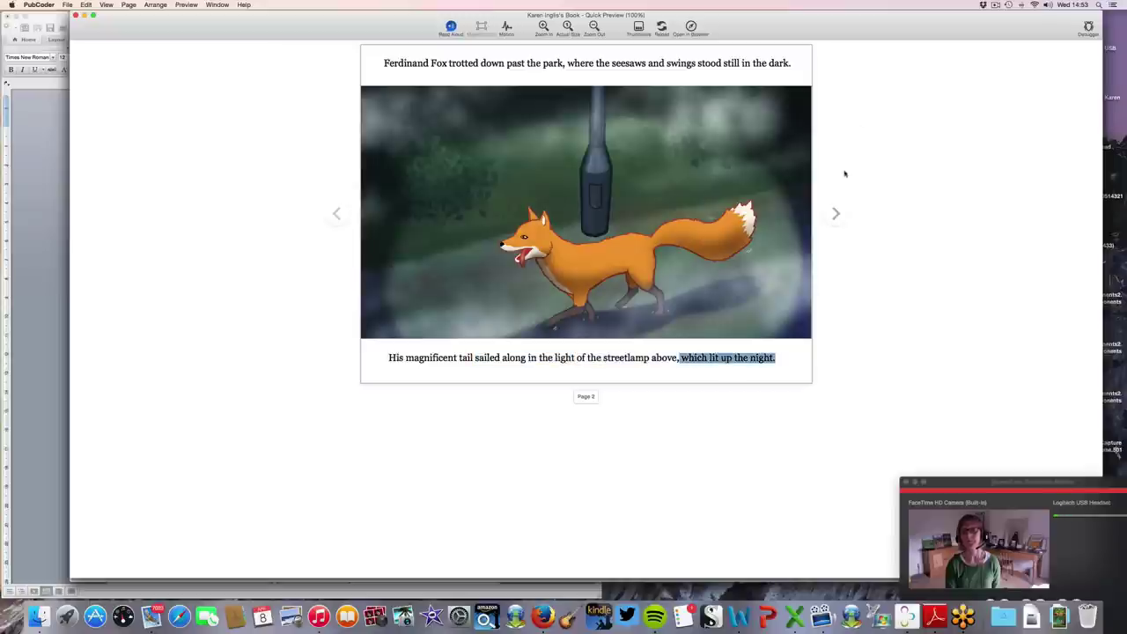
left_click(835, 213)
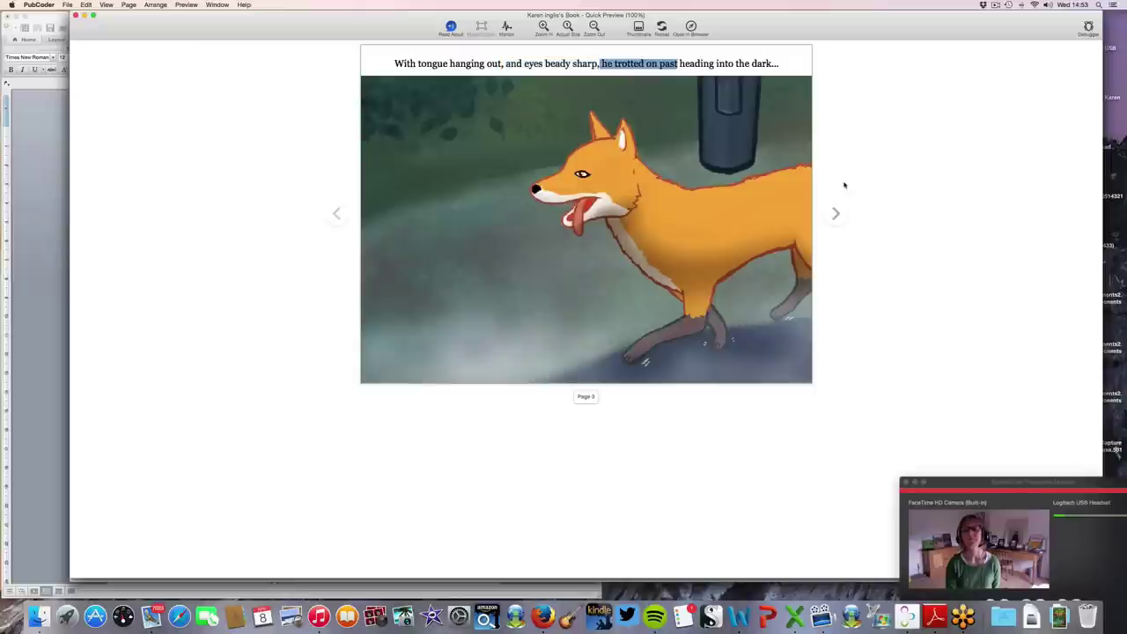
left_click(835, 215)
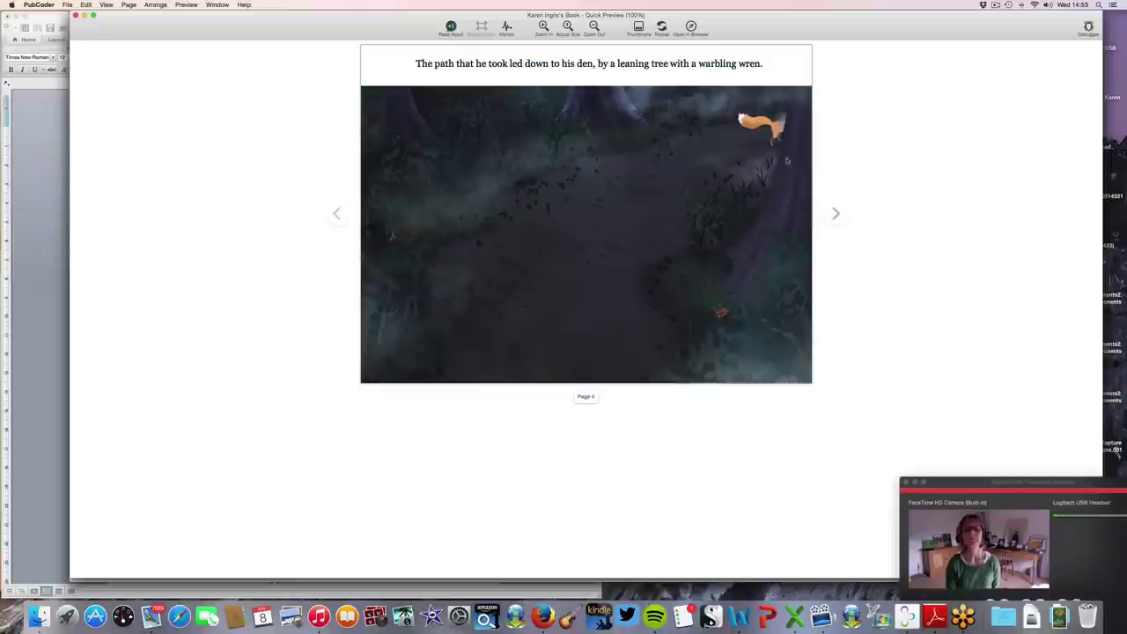
left_click(451, 27)
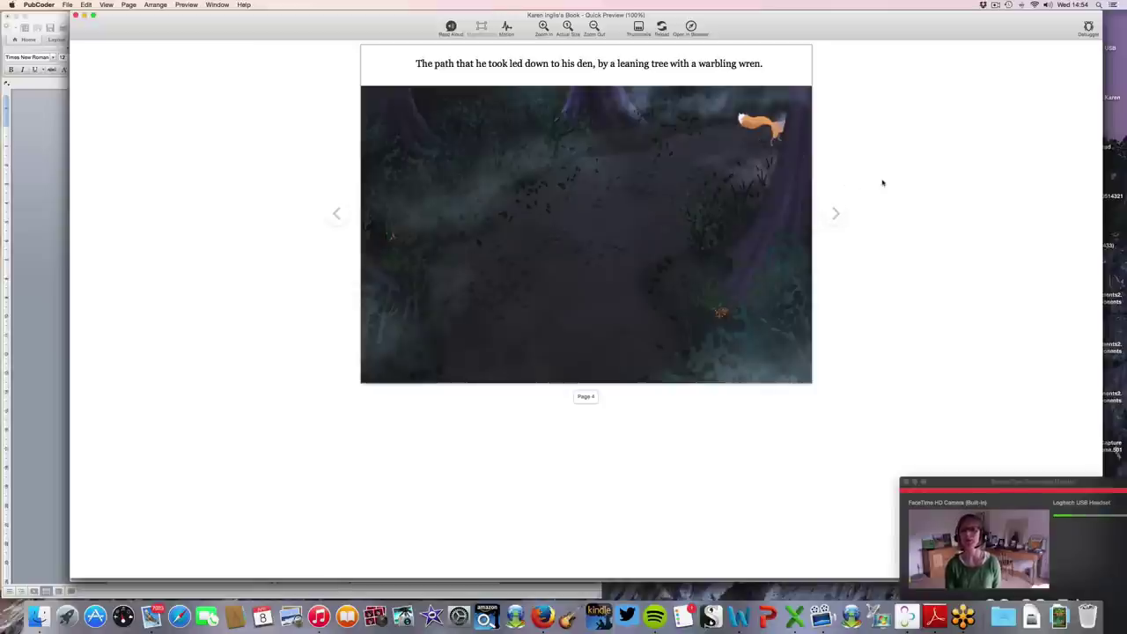
Step: Review pages 5 to 9 in the project preview, toggling the Read Aloud narration on pages 5 and 6
left_click(835, 215)
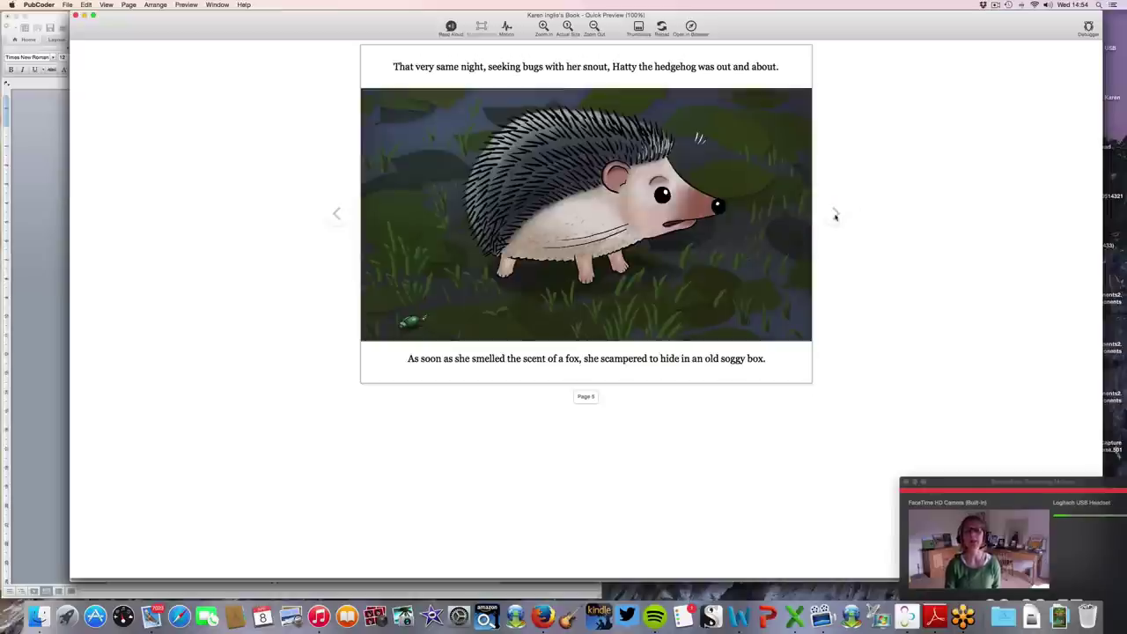
left_click(451, 27)
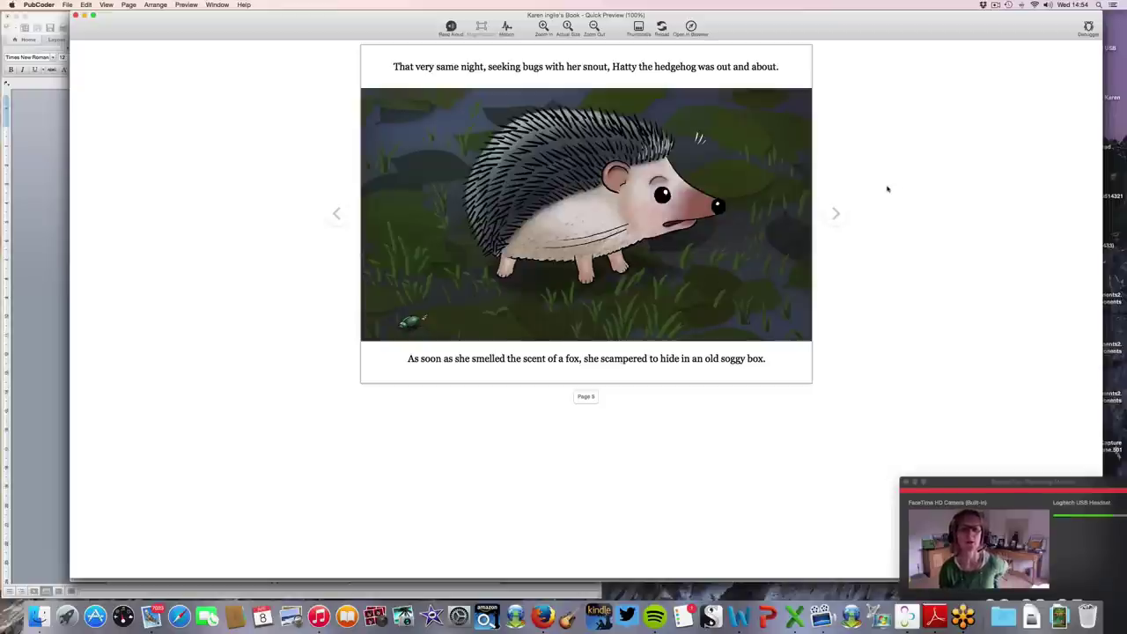
left_click(835, 215)
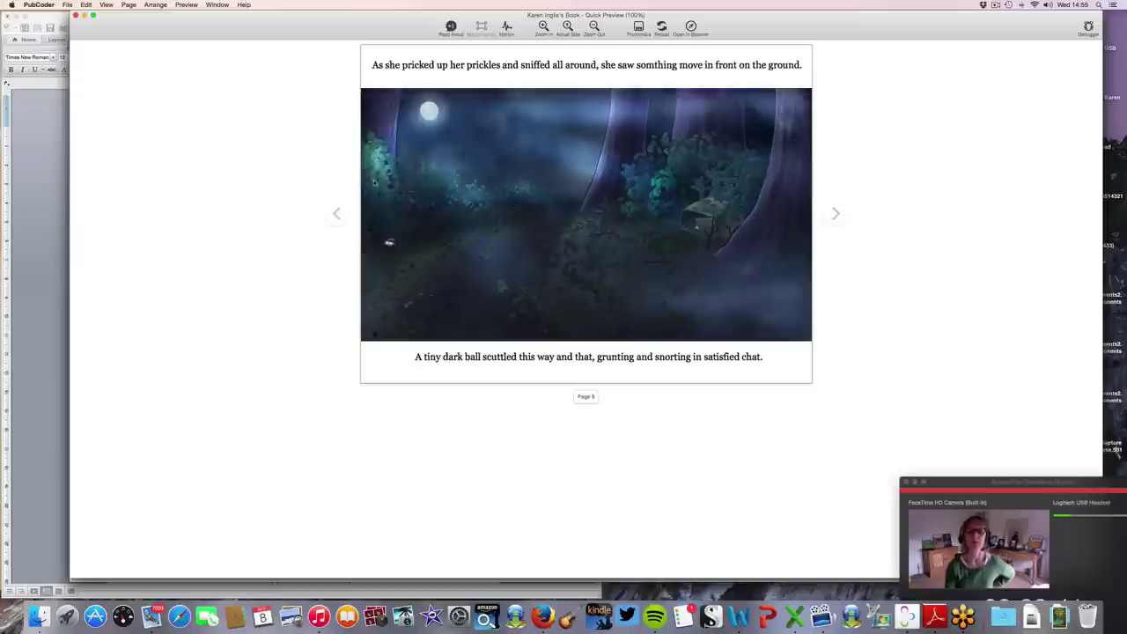
left_click(451, 28)
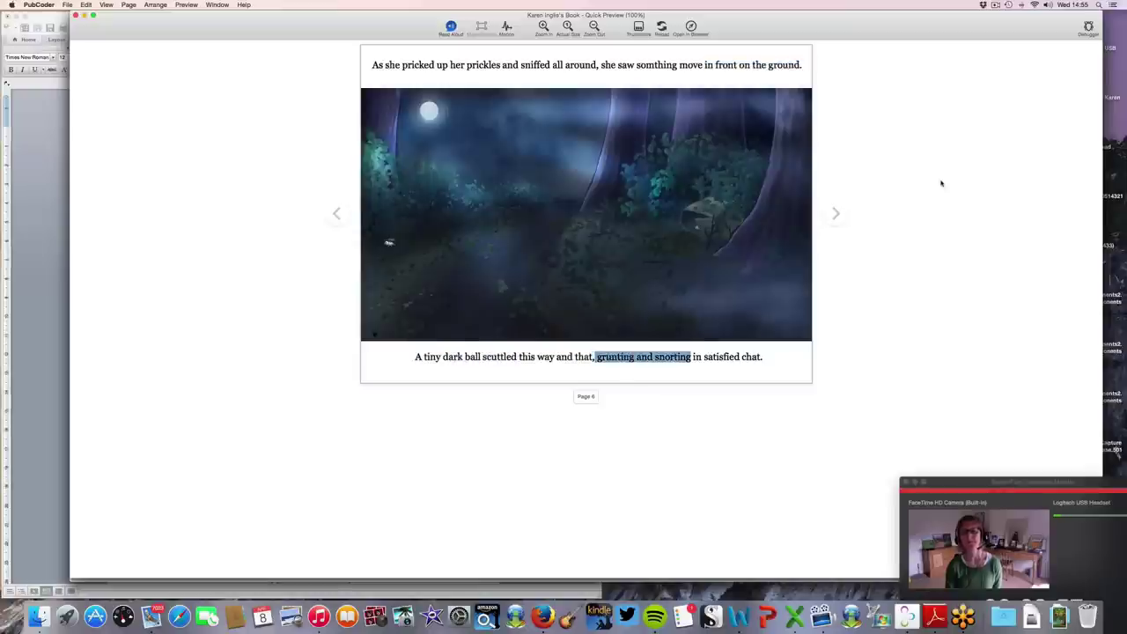
left_click(834, 213)
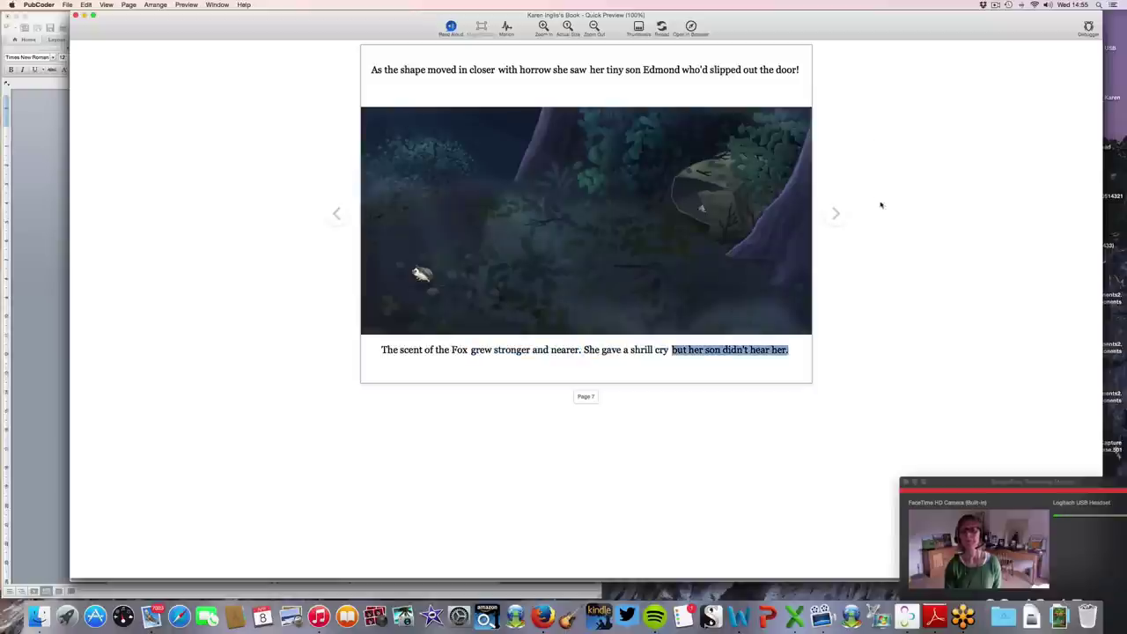
left_click(837, 215)
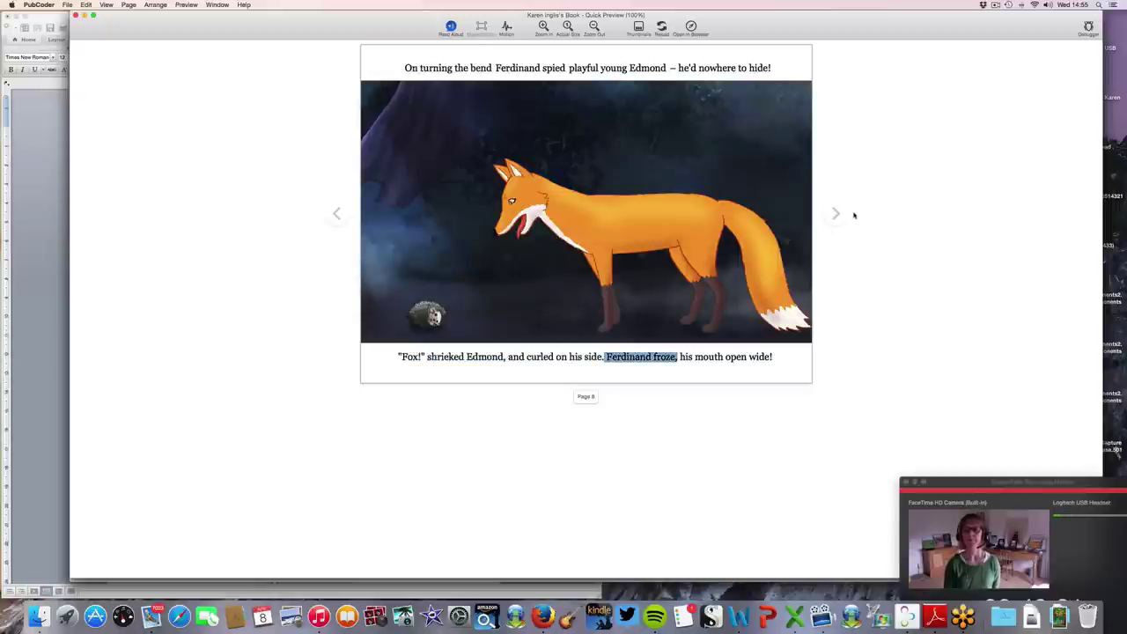
left_click(835, 214)
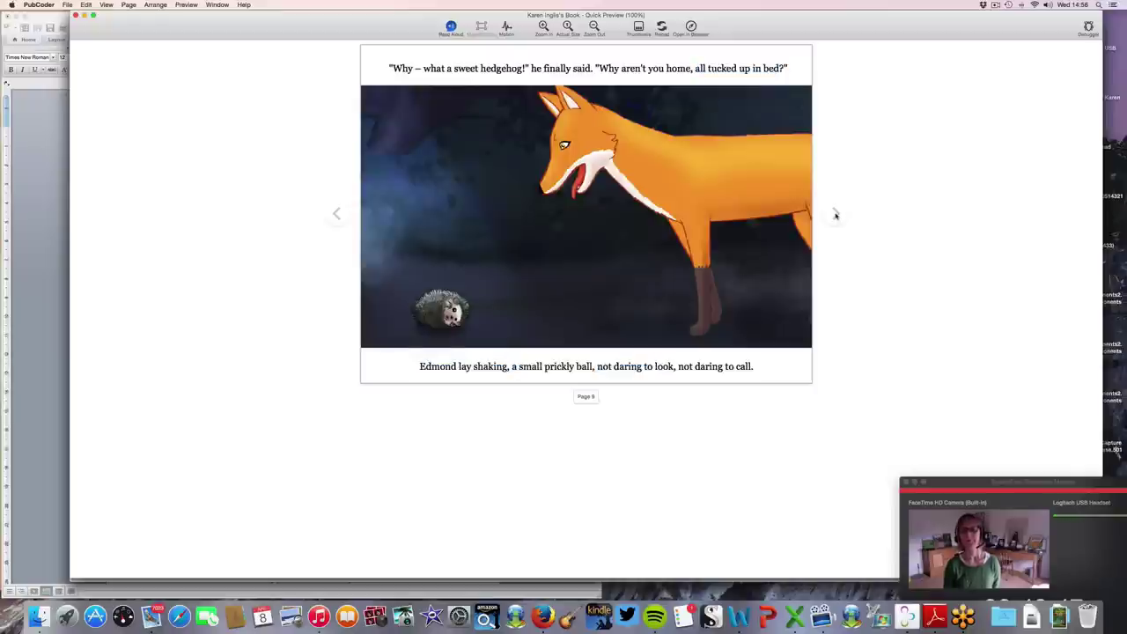
Step: Review the preview from page 10 through the closing author promo page, toggling Read Aloud on page 14, and close it
left_click(835, 214)
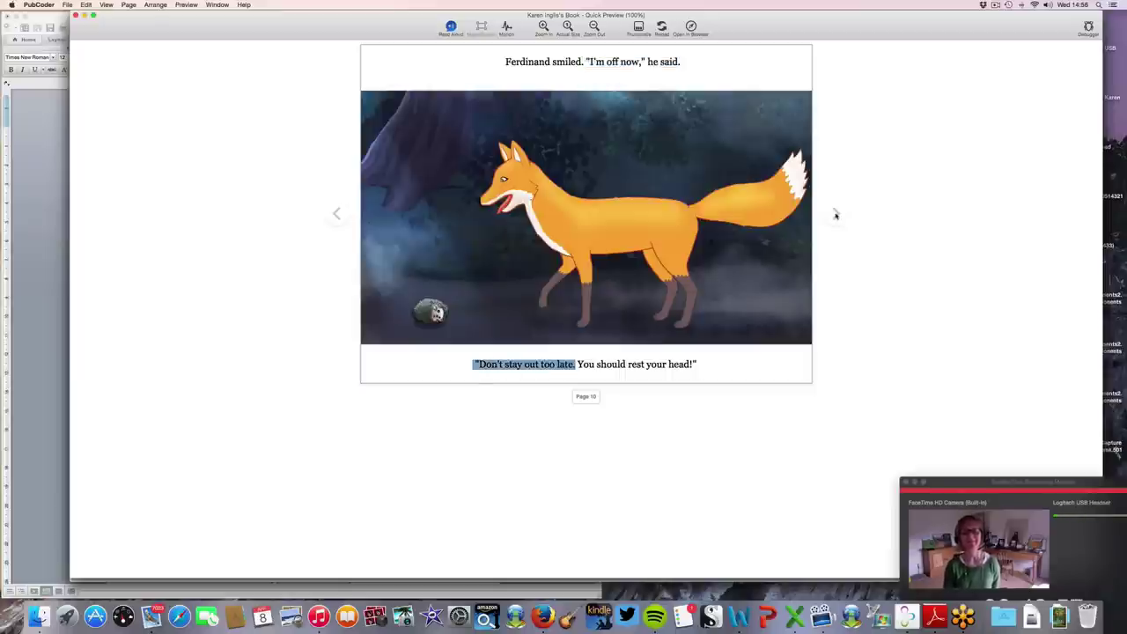
left_click(835, 215)
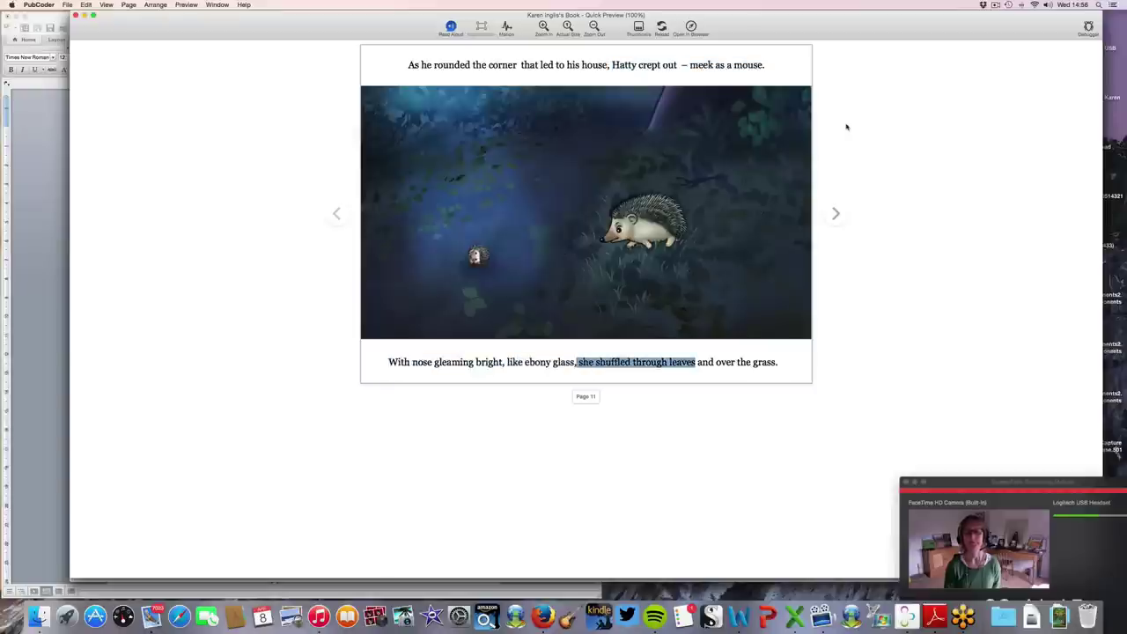
left_click(835, 214)
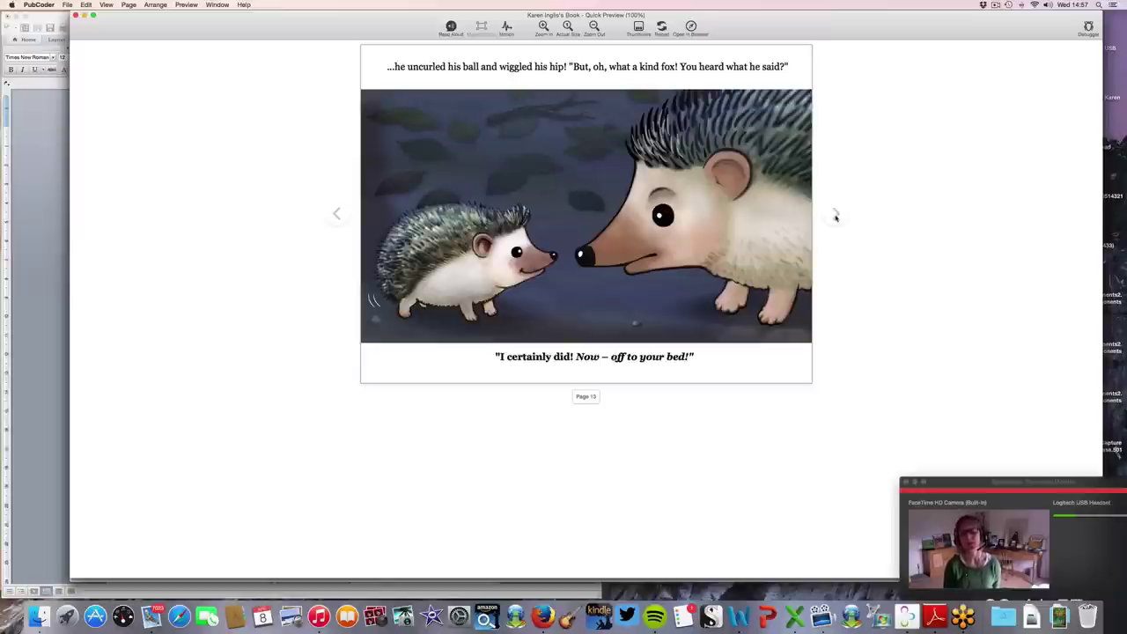
left_click(836, 216)
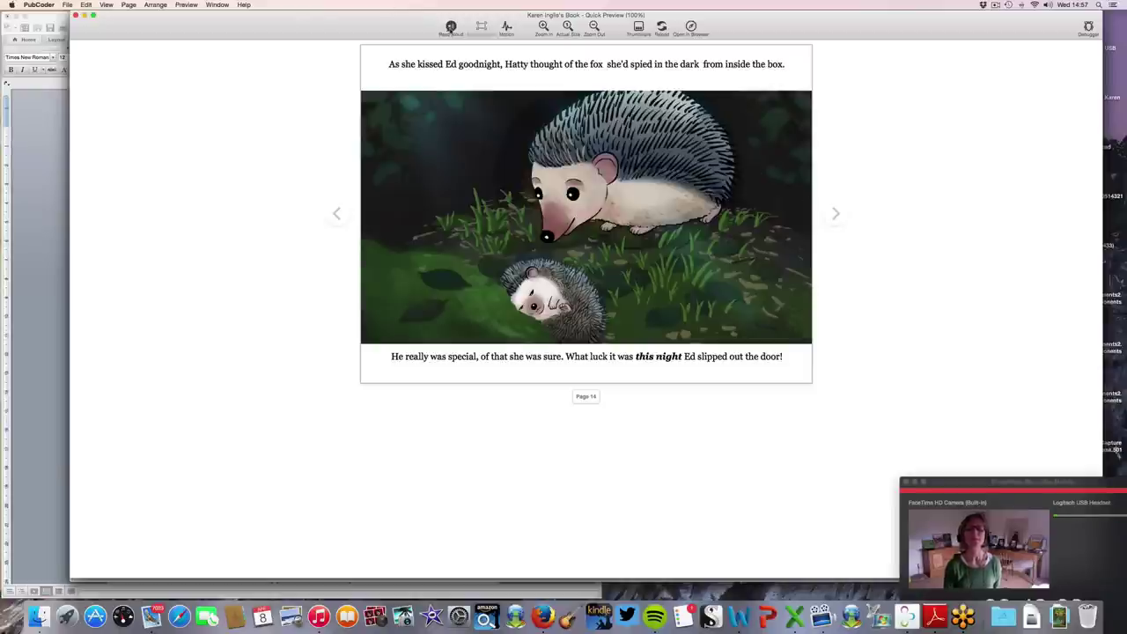
left_click(451, 27)
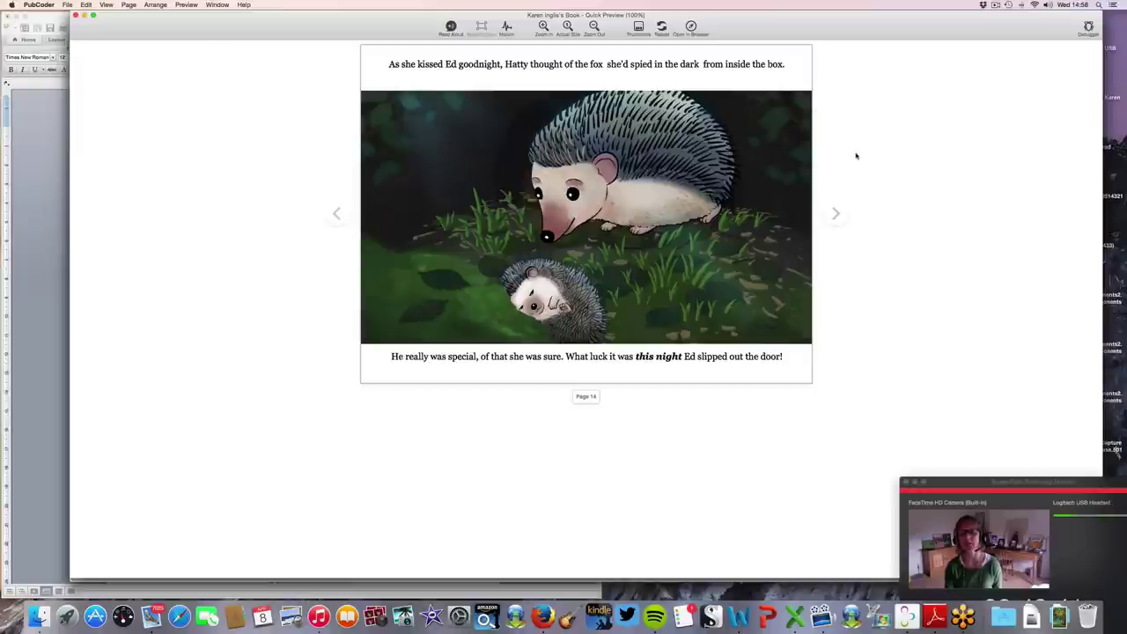
left_click(834, 216)
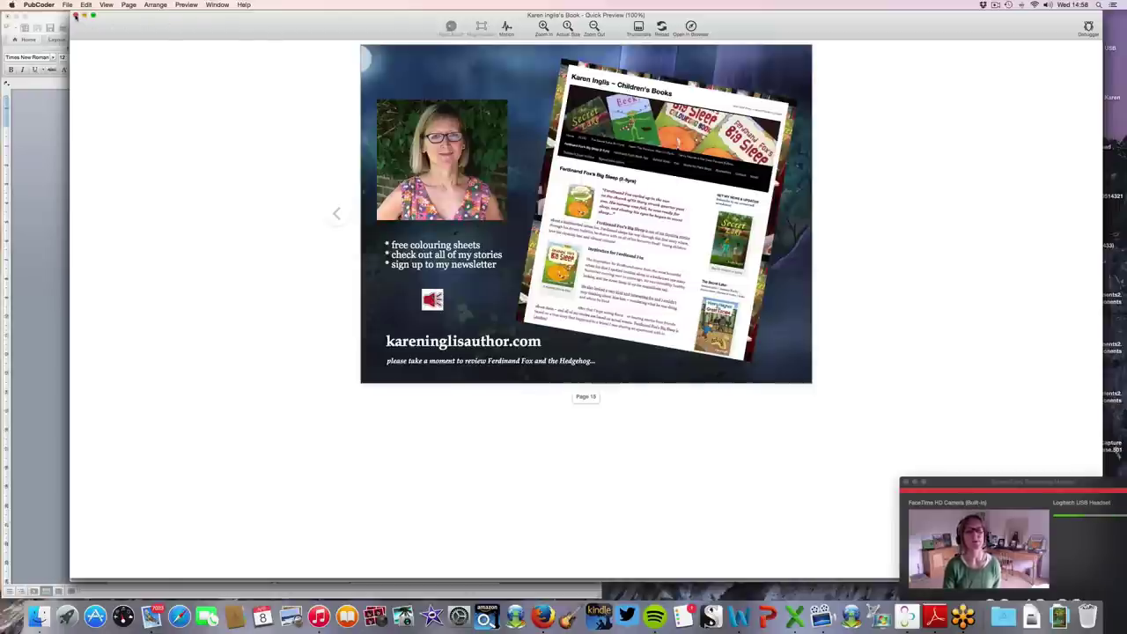
left_click(76, 16)
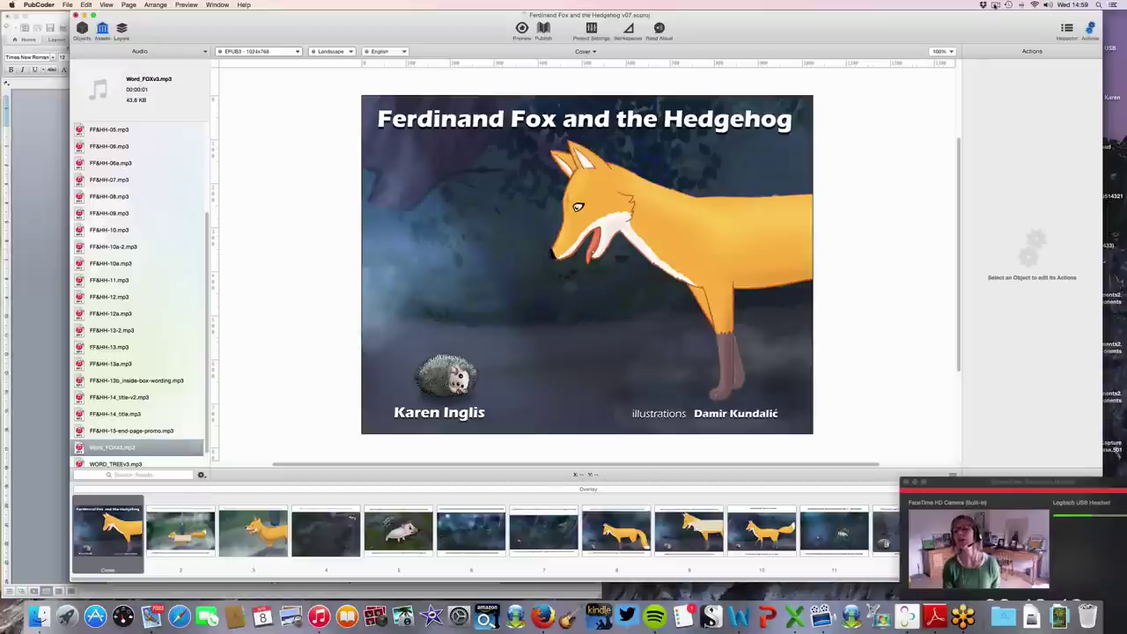
left_click(995, 5)
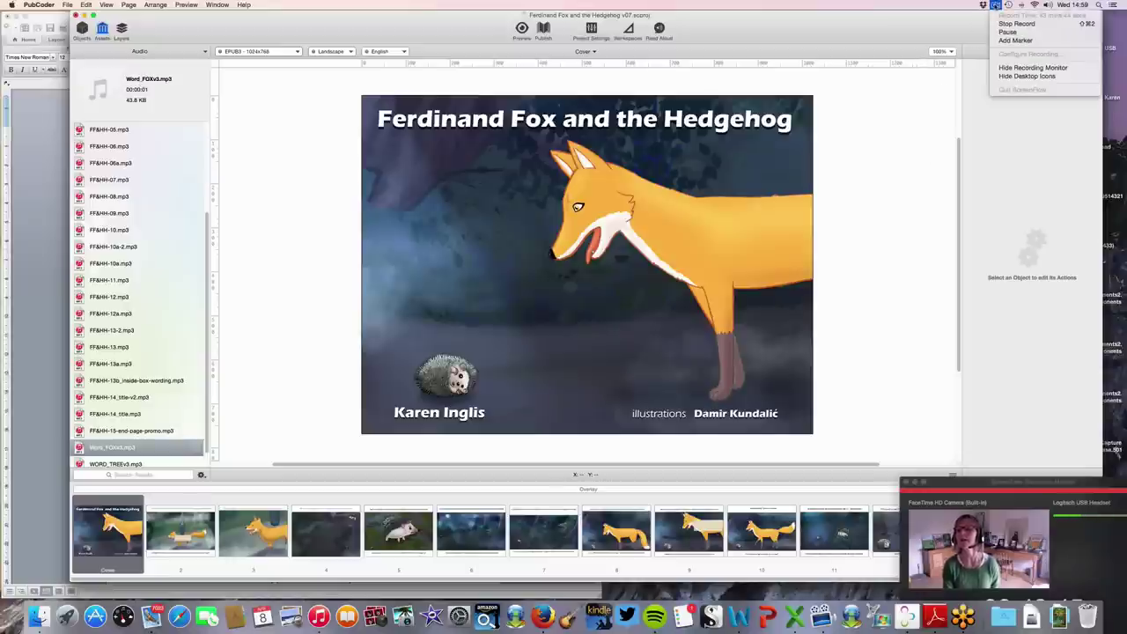
left_click(1004, 33)
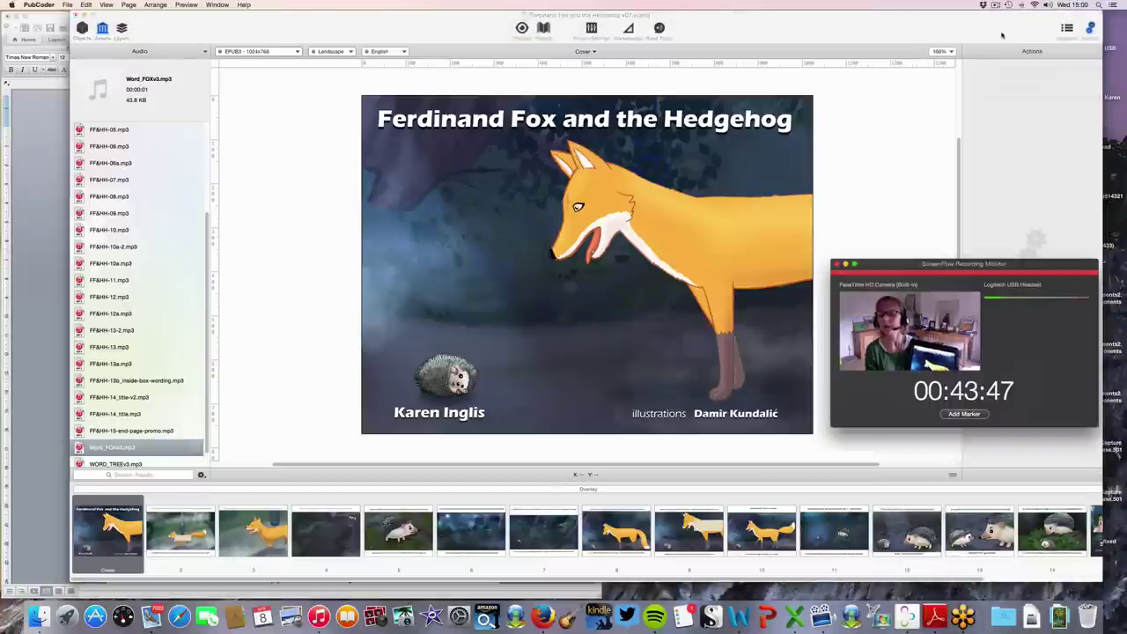